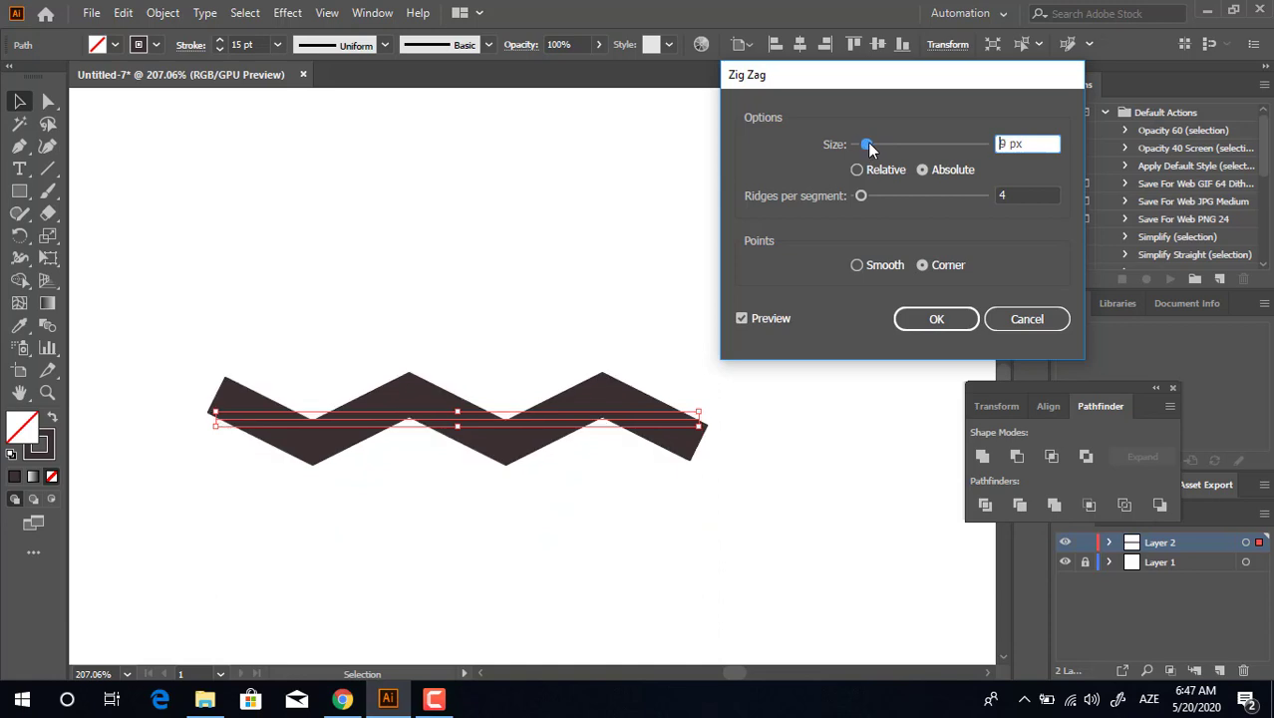
Apply the Zig Zag effect to the line with 5 px absolute size, 7 ridges per segment and smooth points.
mouse_move(863, 198)
mouse_down()
mouse_move(879, 203)
mouse_move(867, 205)
mouse_up()
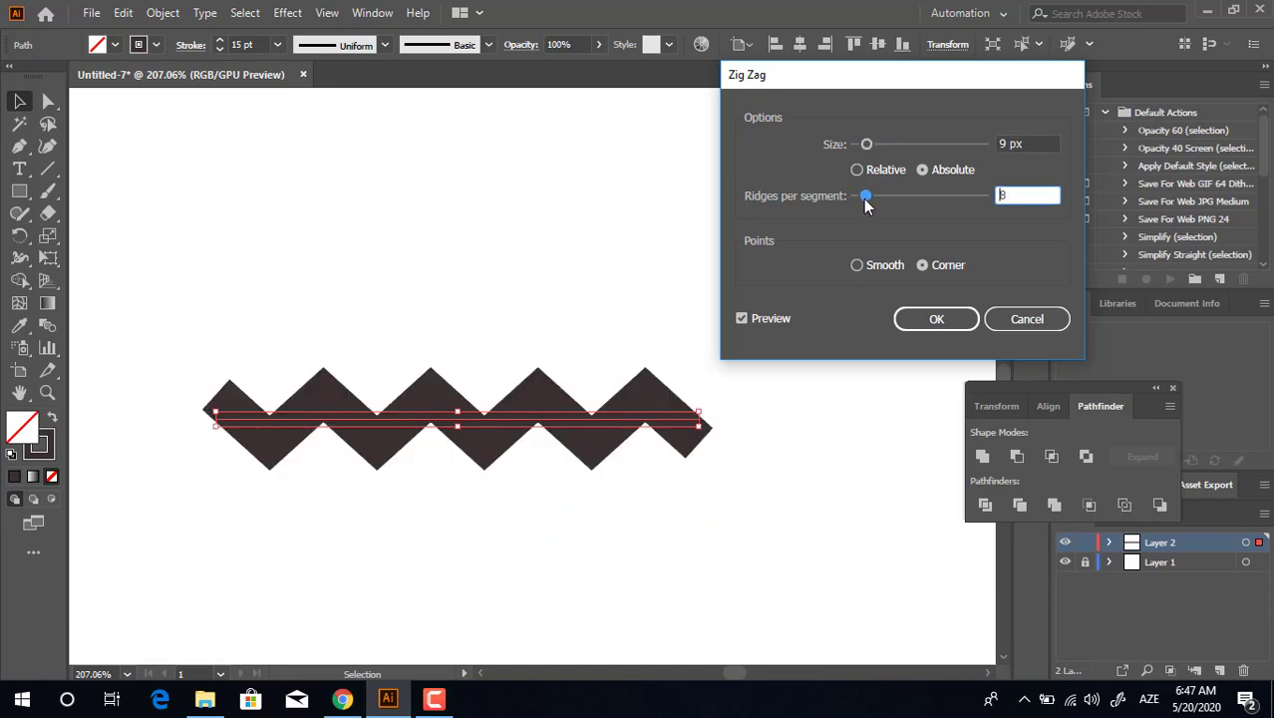
click(856, 267)
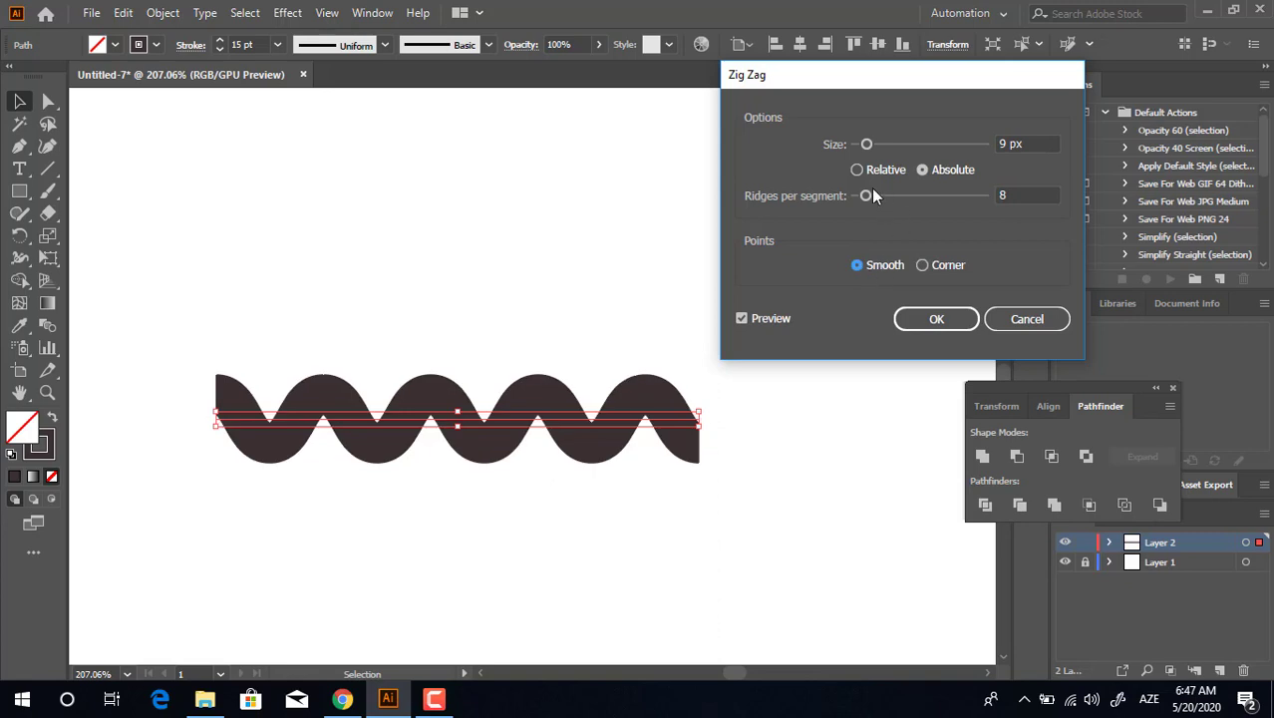
drag(871, 195, 867, 204)
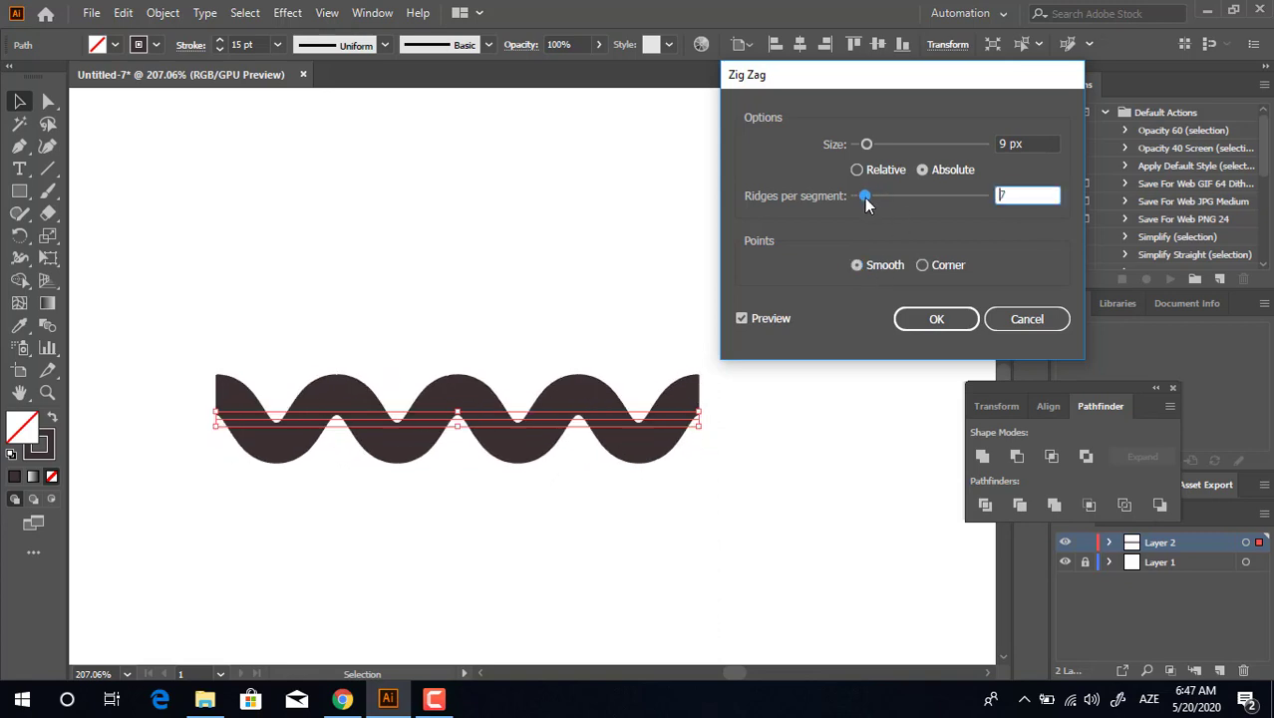
mouse_move(885, 144)
mouse_down()
mouse_move(896, 144)
mouse_move(863, 144)
mouse_up()
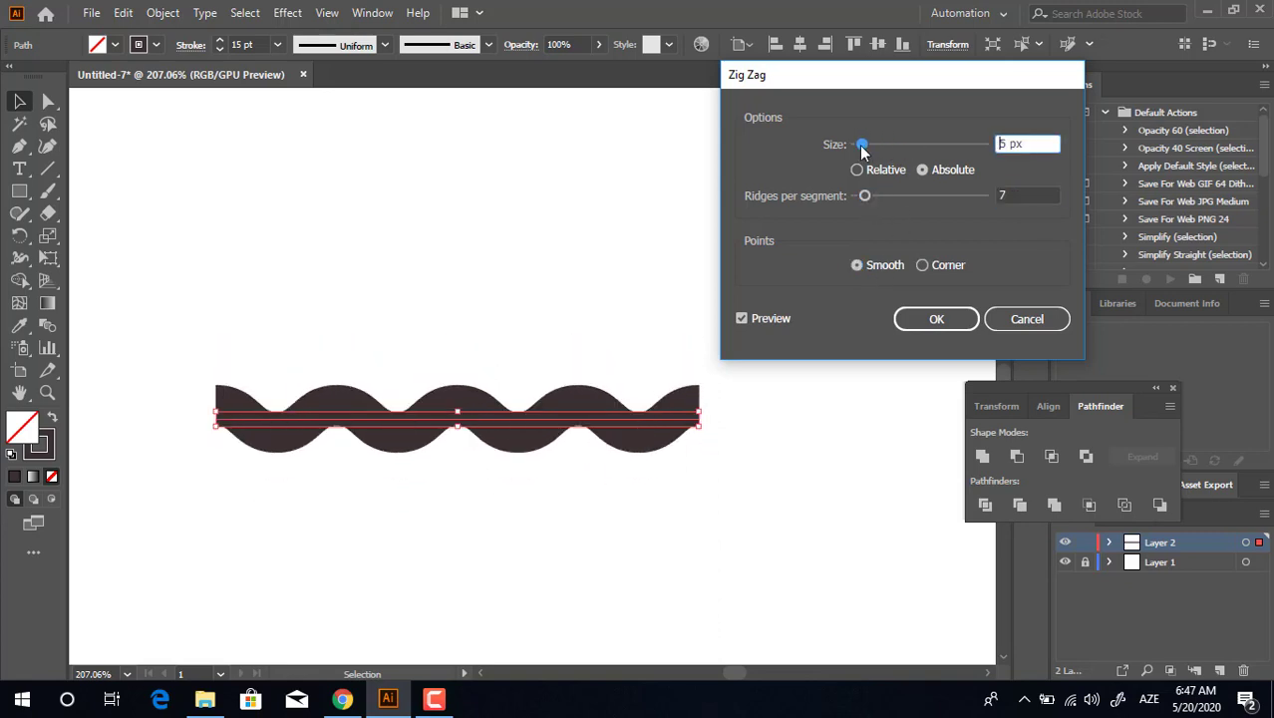
click(937, 321)
Draw a circle below the wavy line and align the two objects on their horizontal centres.
key(z)
drag(530, 379, 435, 329)
drag(469, 341, 458, 296)
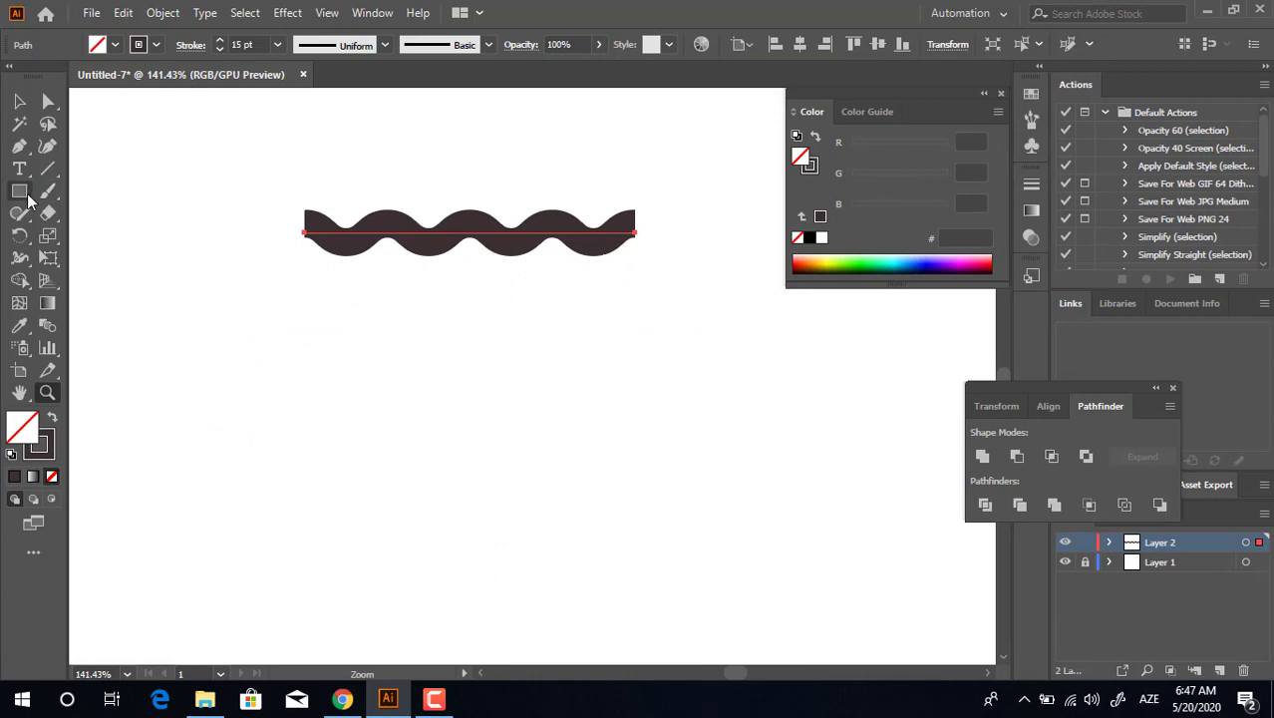
drag(28, 200, 105, 237)
drag(391, 339, 666, 509)
click(22, 103)
drag(714, 389, 361, 86)
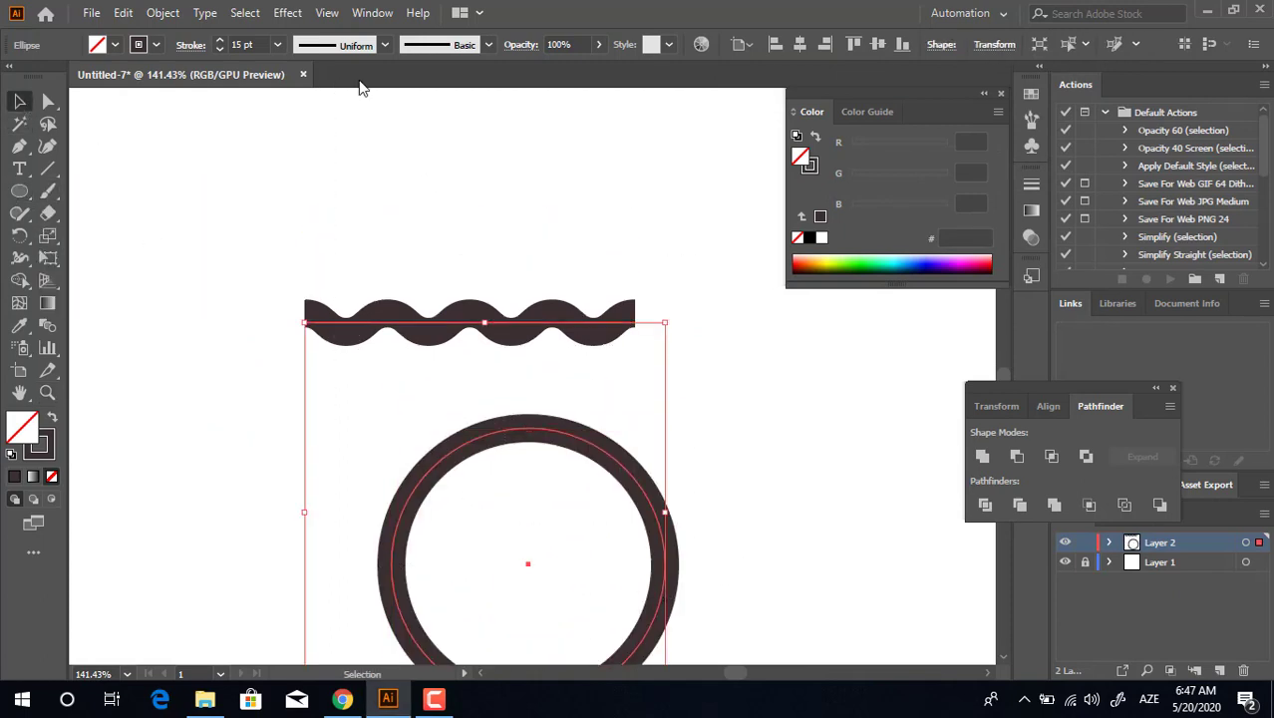
click(800, 45)
click(778, 416)
scroll(738, 399, down, 3)
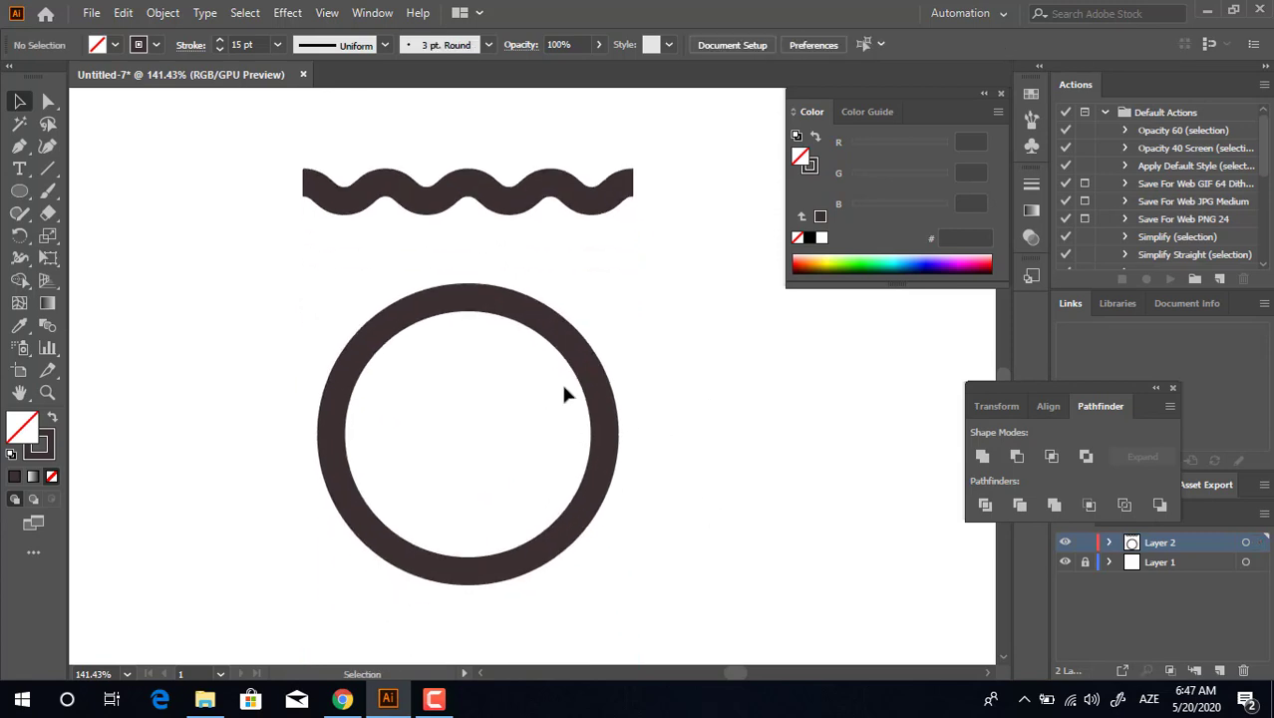
Start the Zig Zag effect on the circle with preview enabled and set its absolute size to 5 px.
click(595, 387)
click(292, 15)
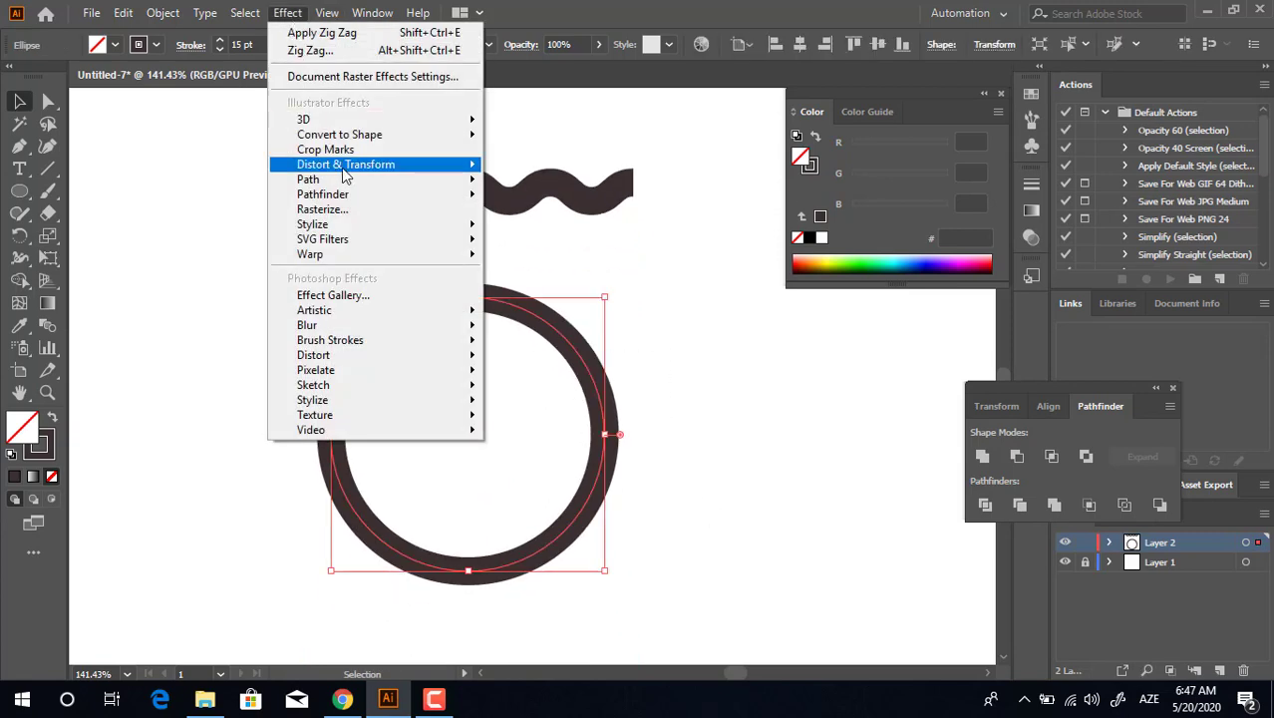
mouse_move(329, 166)
click(618, 290)
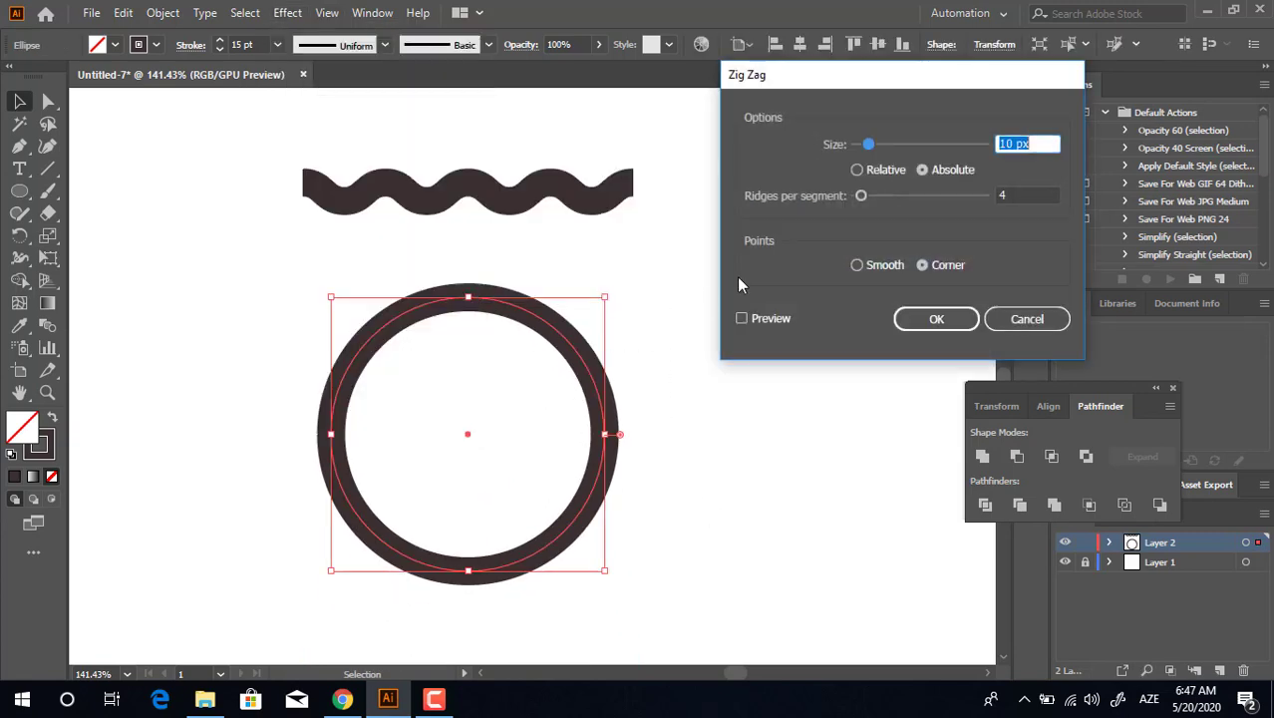
click(743, 318)
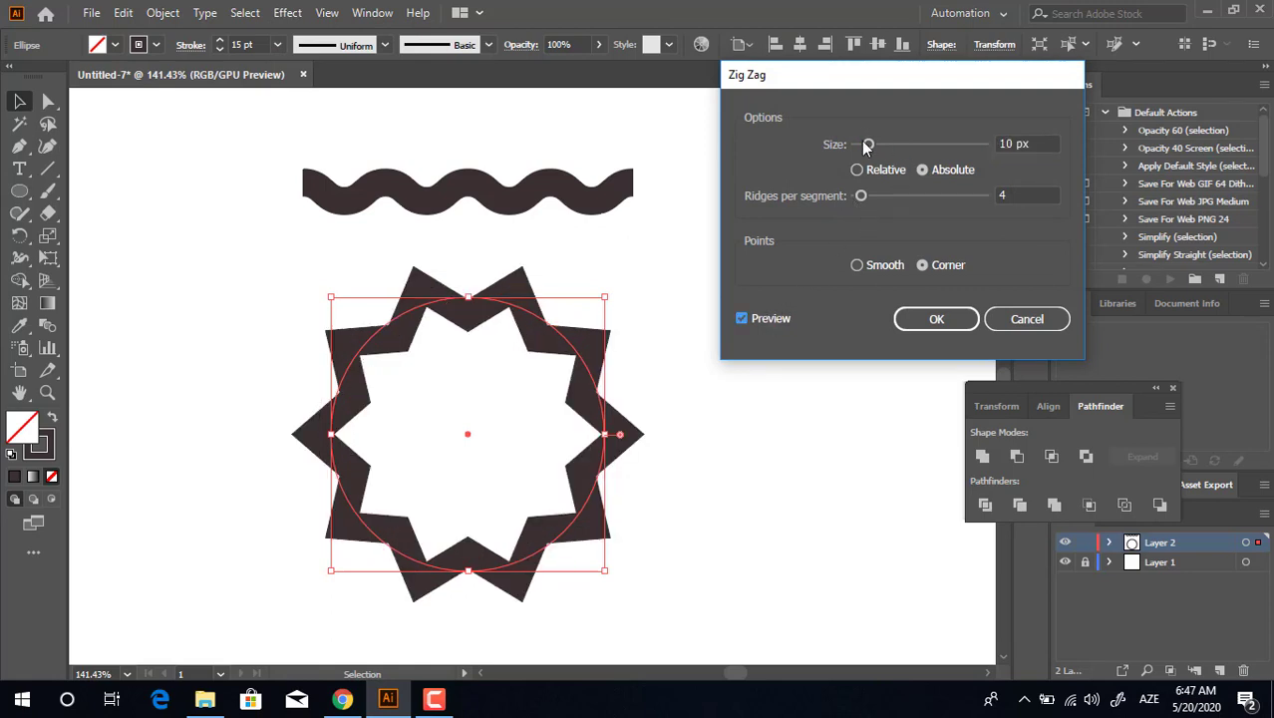
drag(866, 147, 861, 147)
Set the circle's zig zag to 4 ridges per segment with smooth points and apply the effect.
click(873, 199)
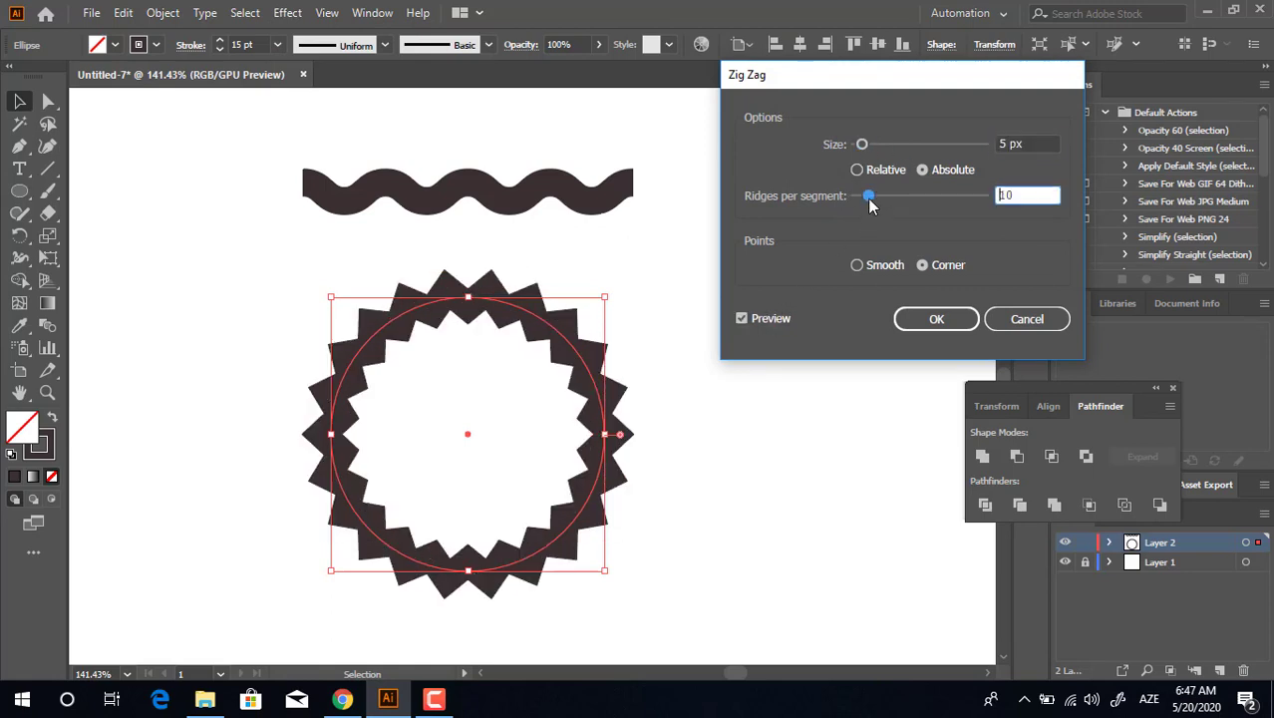
drag(868, 201, 859, 203)
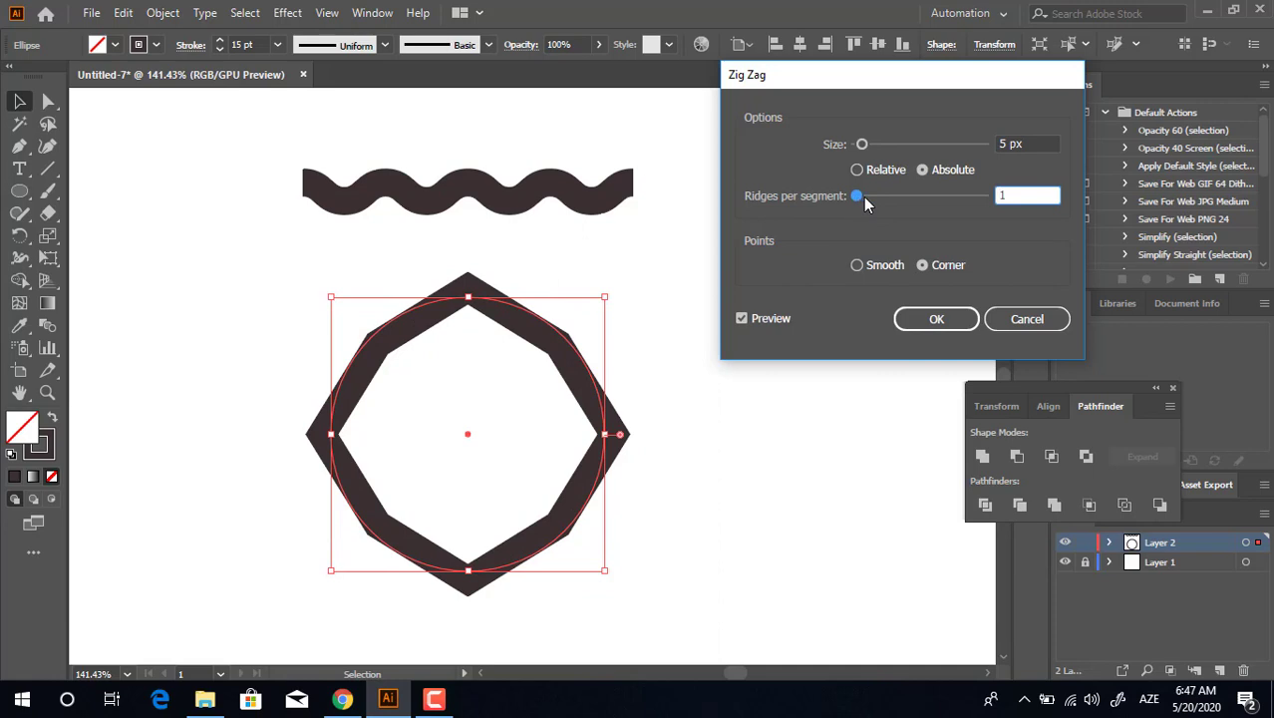
click(865, 196)
click(856, 265)
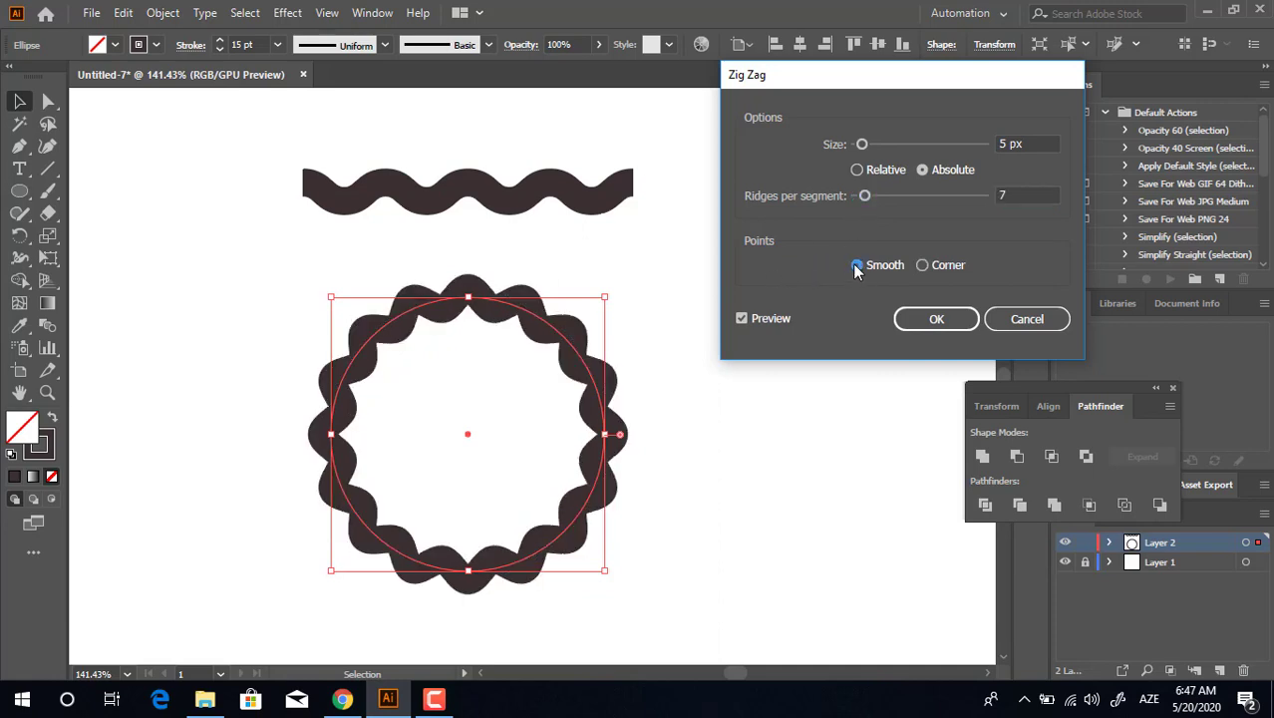
double_click(1048, 189)
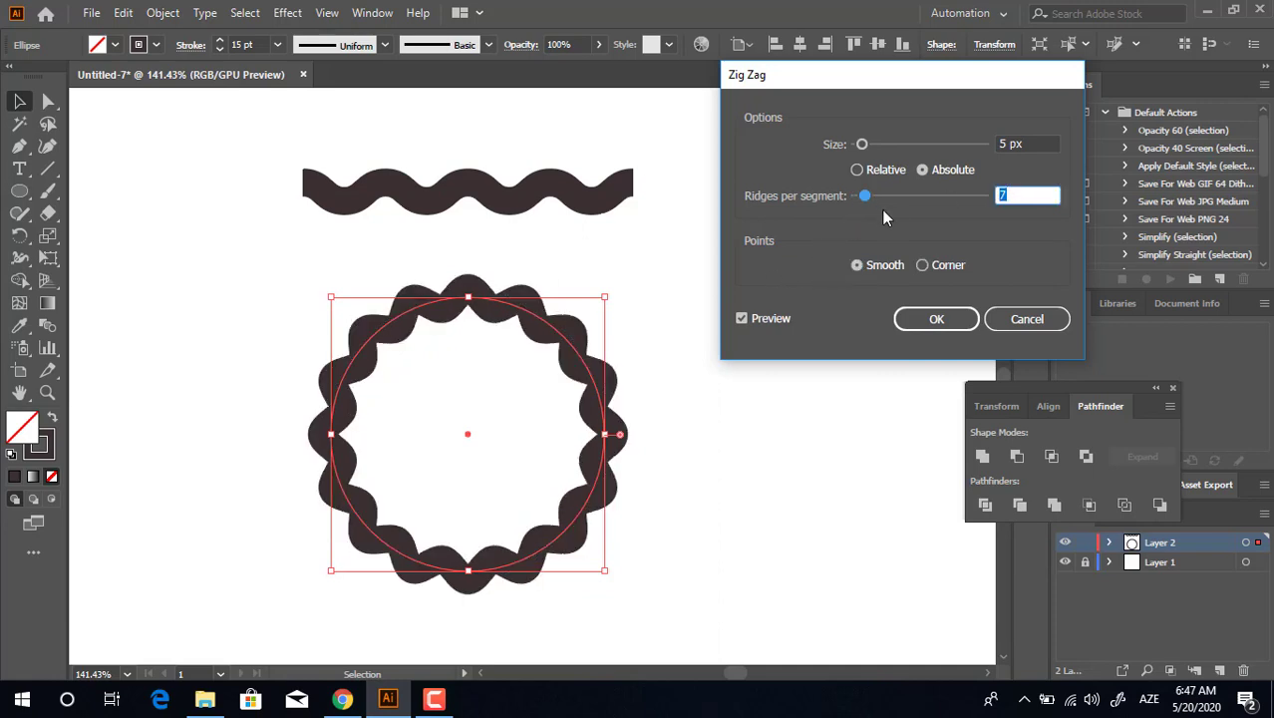
text(4)
key(Return)
click(751, 401)
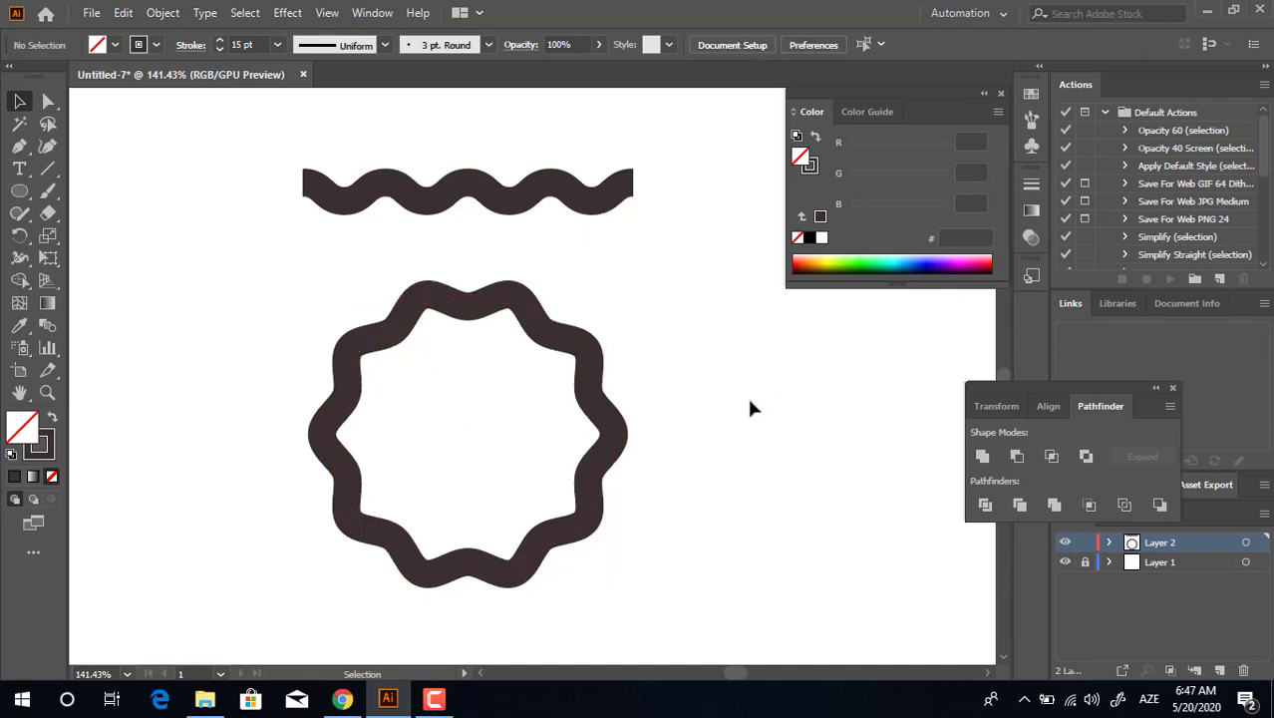
Draw a closed four-sided half-cup with the Pen tool beside the wavy circle, dark fill and no stroke, with a vertical left edge and an inward-tapering right edge.
drag(729, 396, 579, 378)
key(z)
drag(650, 431, 372, 372)
alt+click(575, 434)
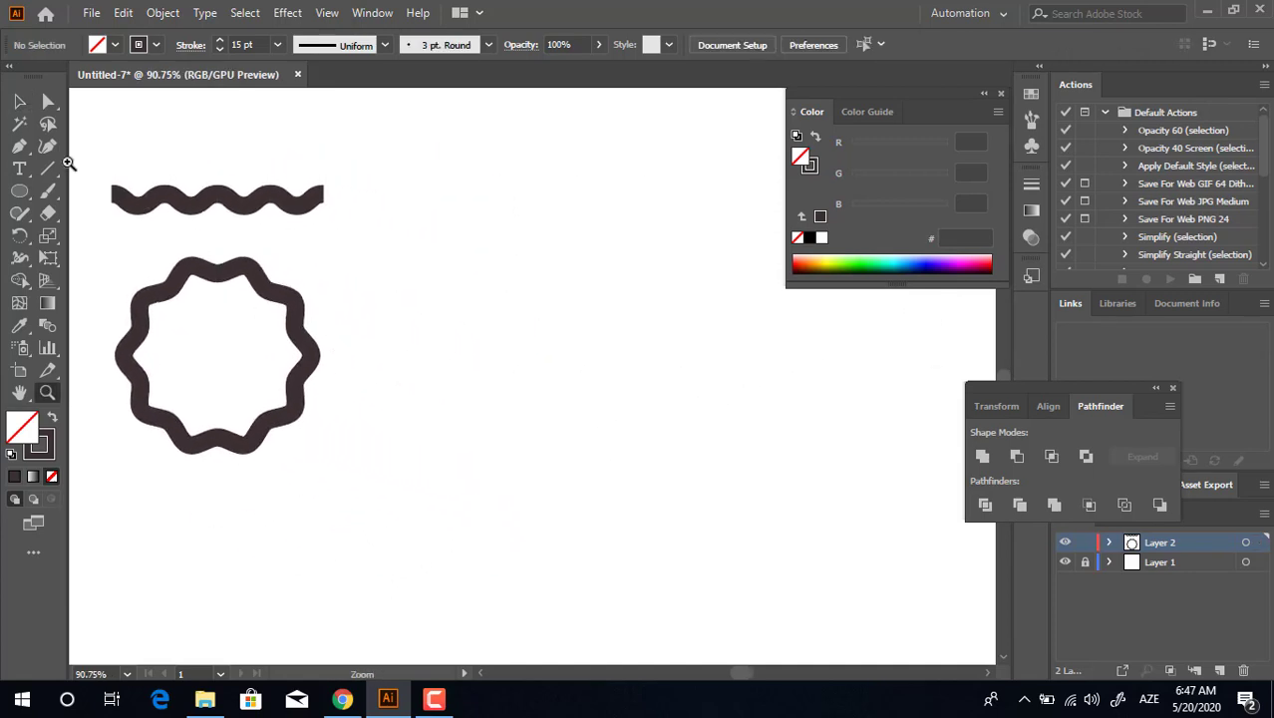
click(52, 419)
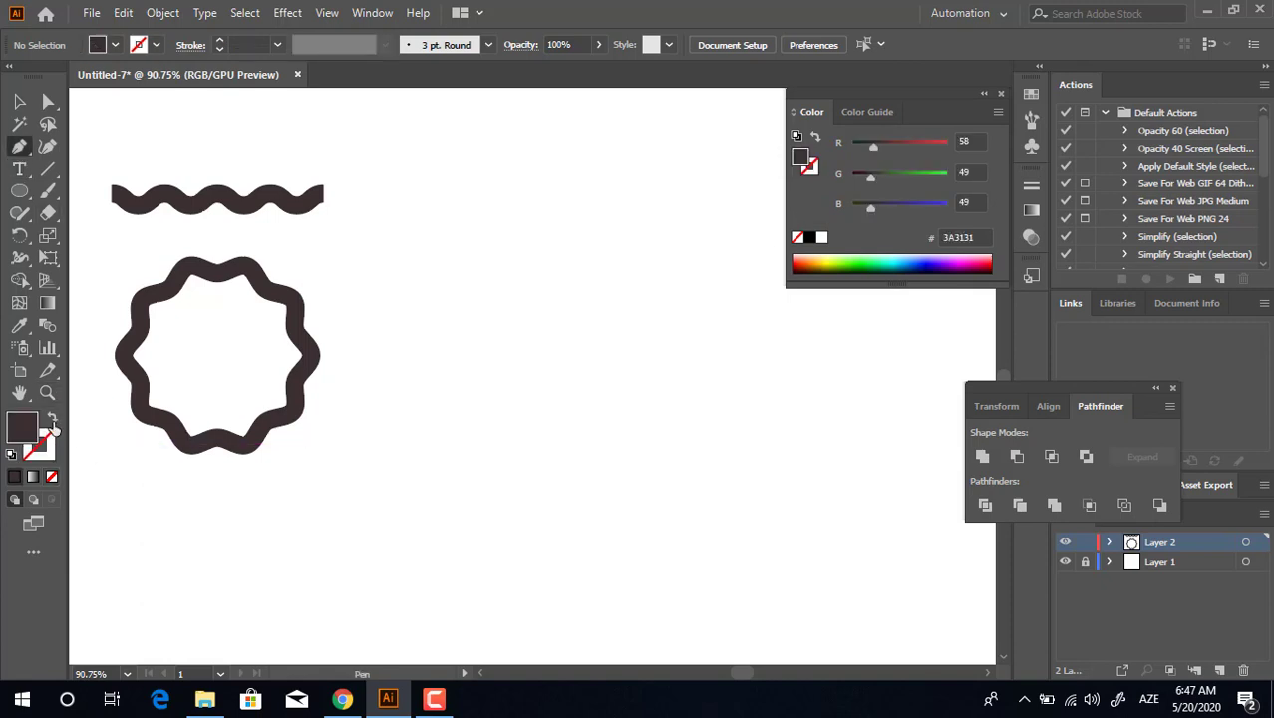
click(454, 240)
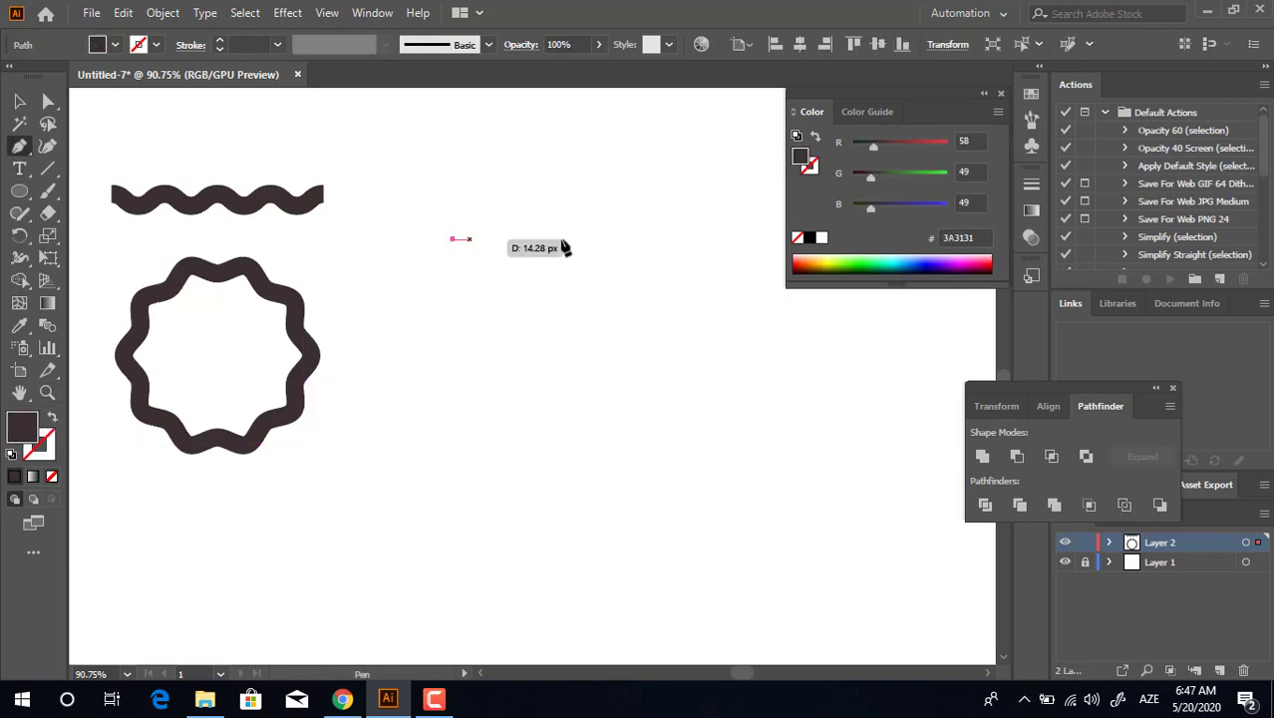
shift+click(685, 239)
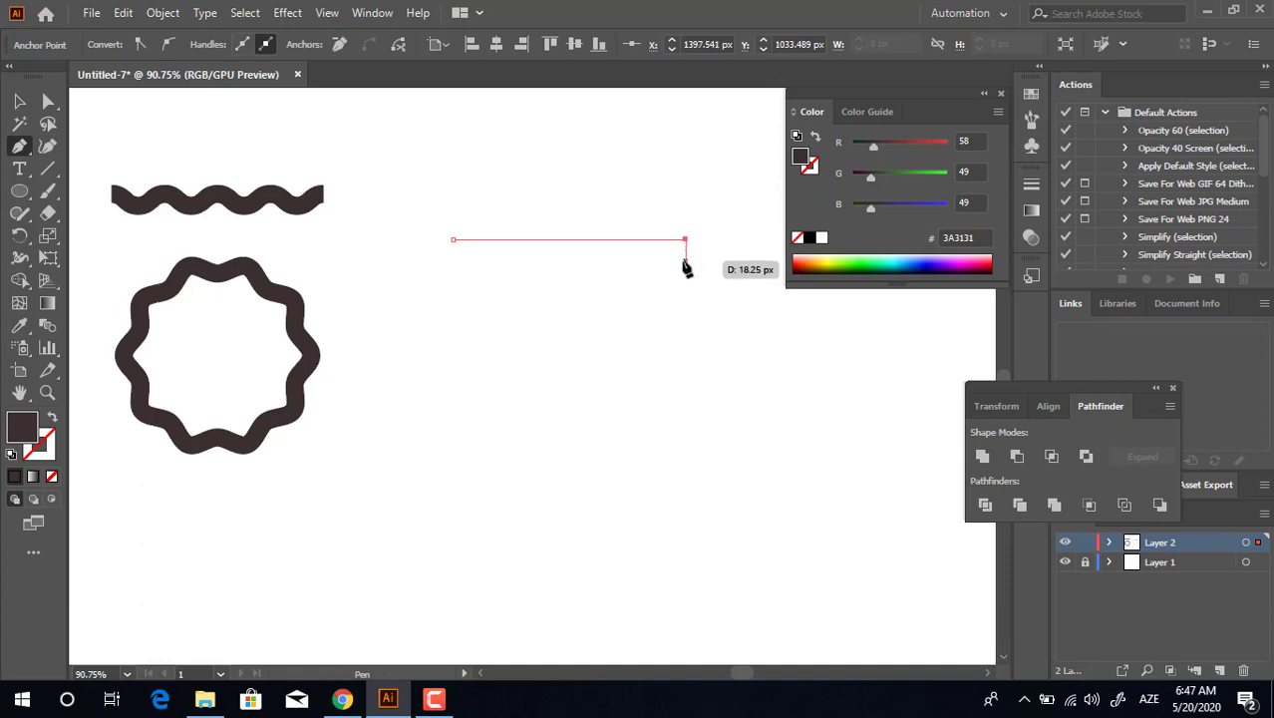
key(ctrl+z)
click(592, 239)
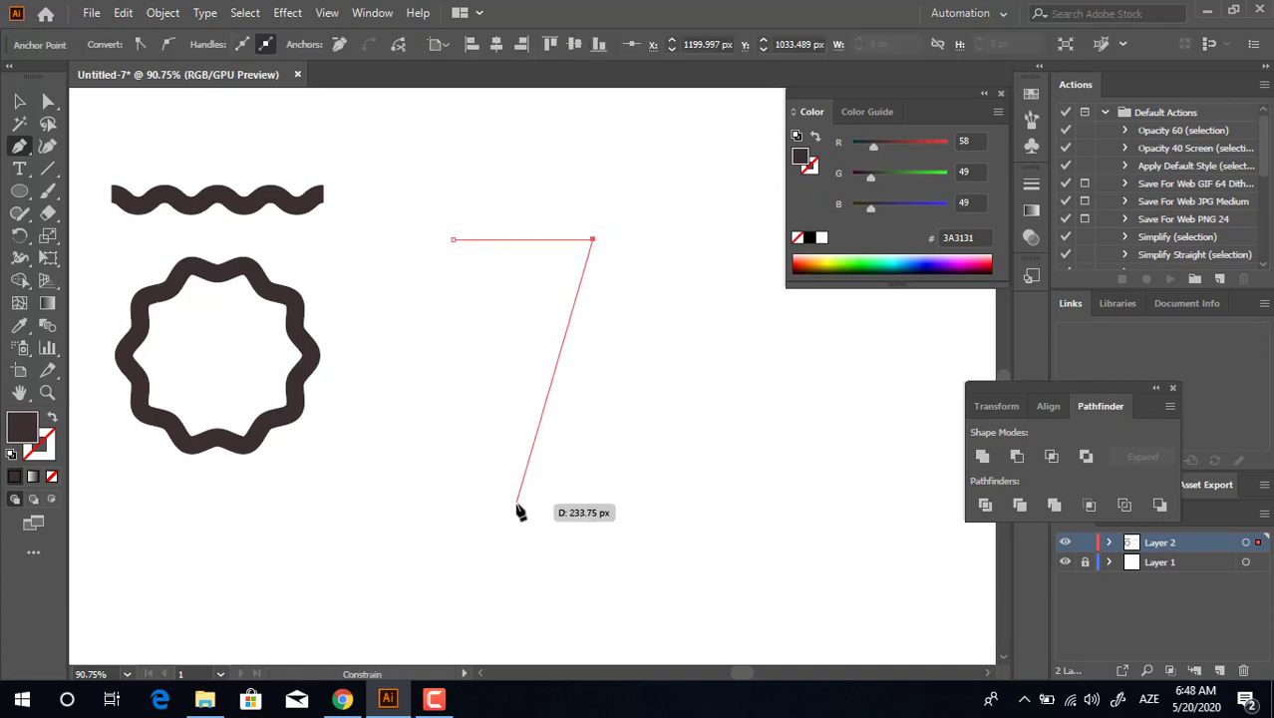
click(541, 513)
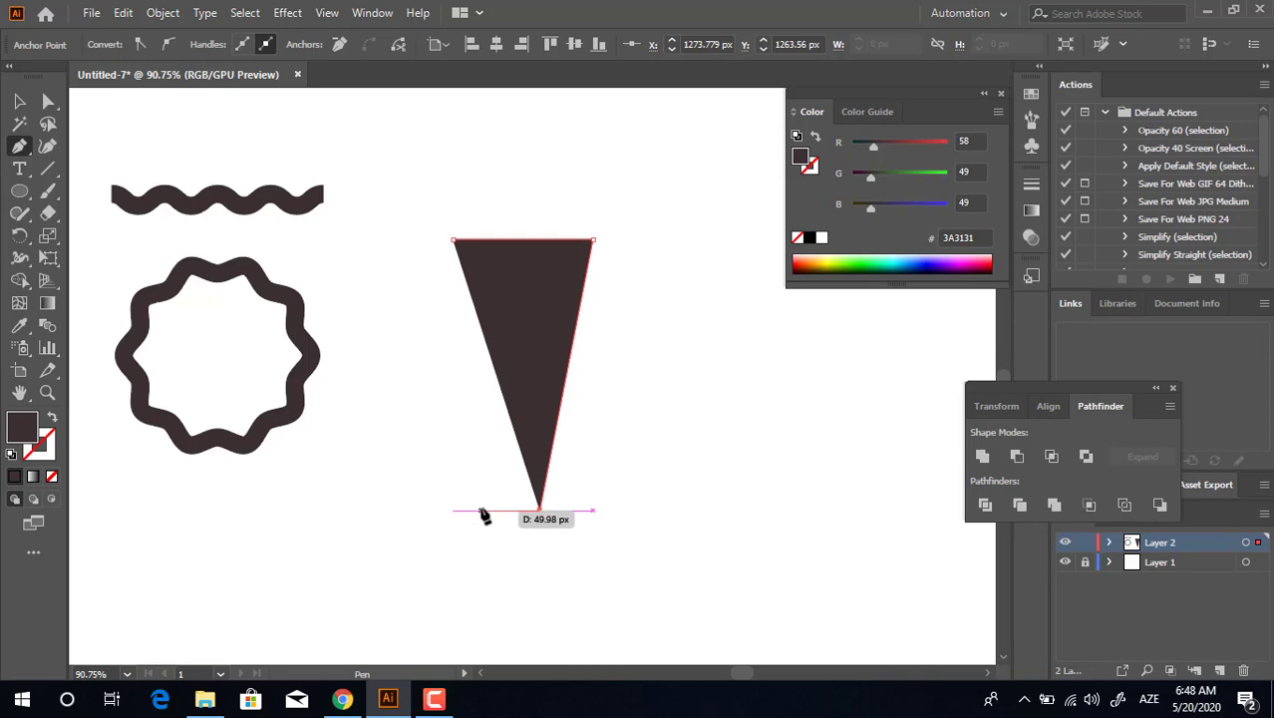
click(454, 510)
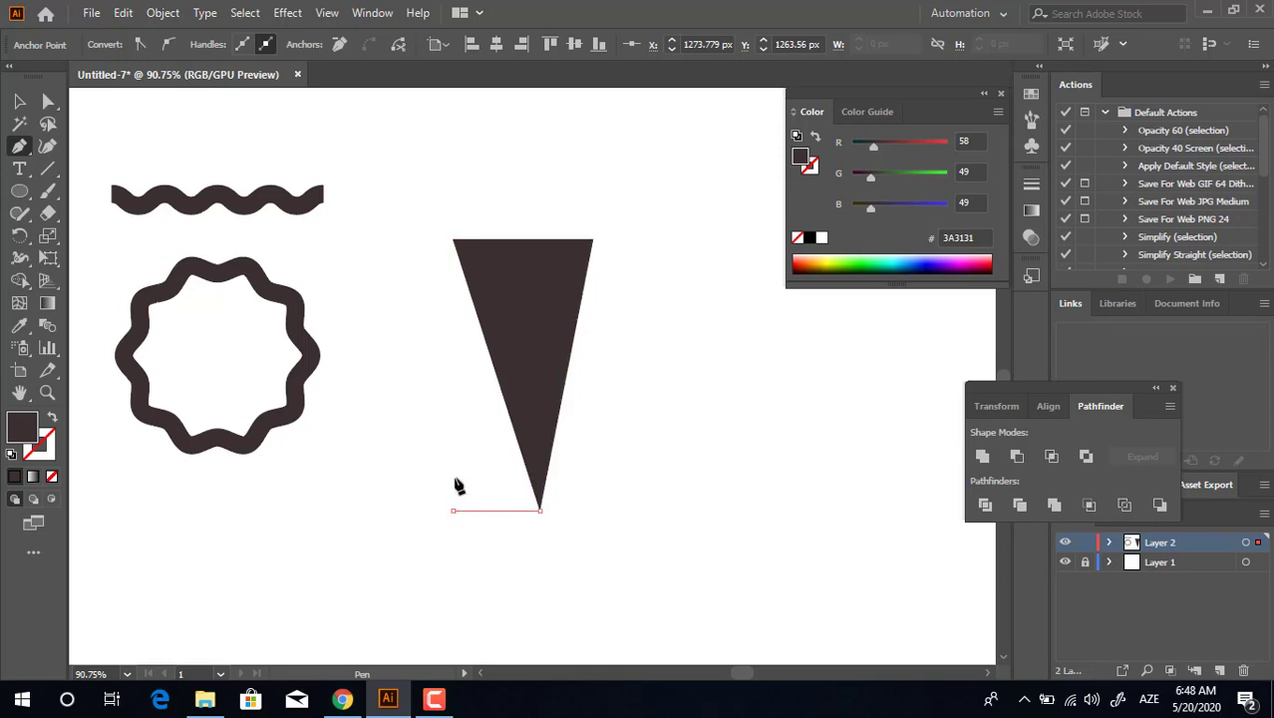
click(454, 239)
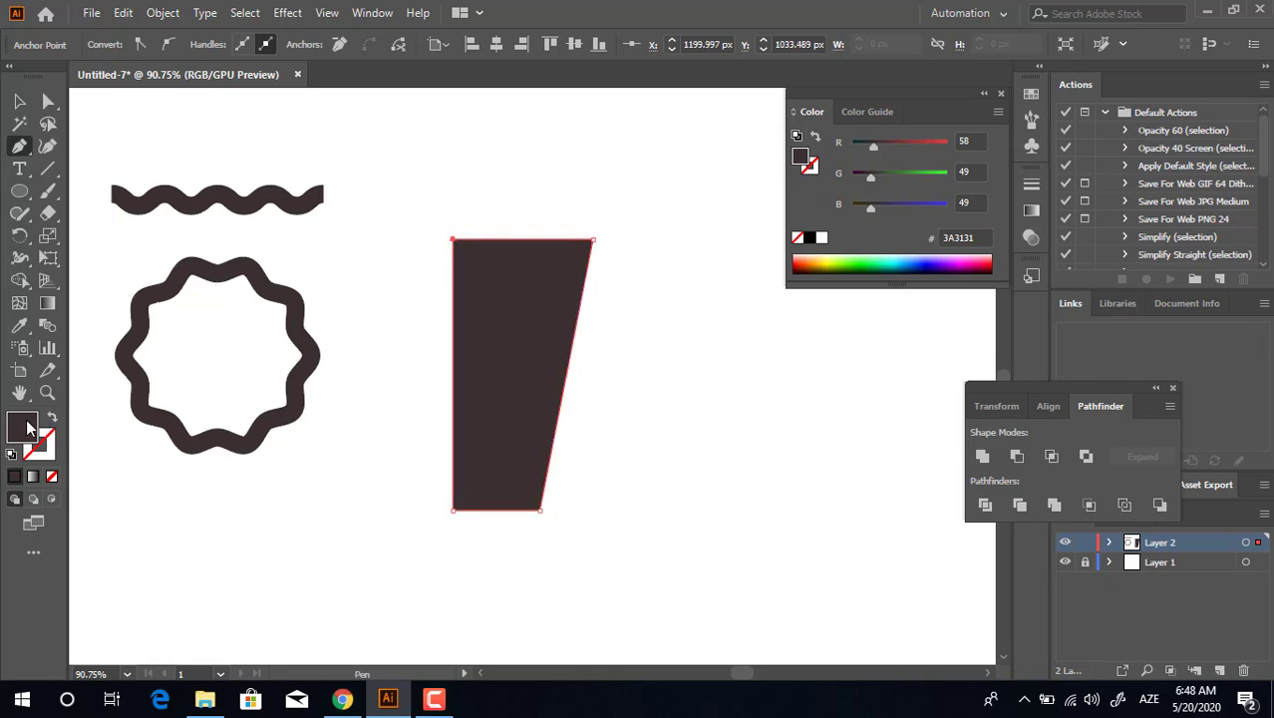
Change the half-cup shape's fill to red E52C2C and deselect it.
double_click(24, 427)
drag(665, 331, 664, 222)
click(586, 247)
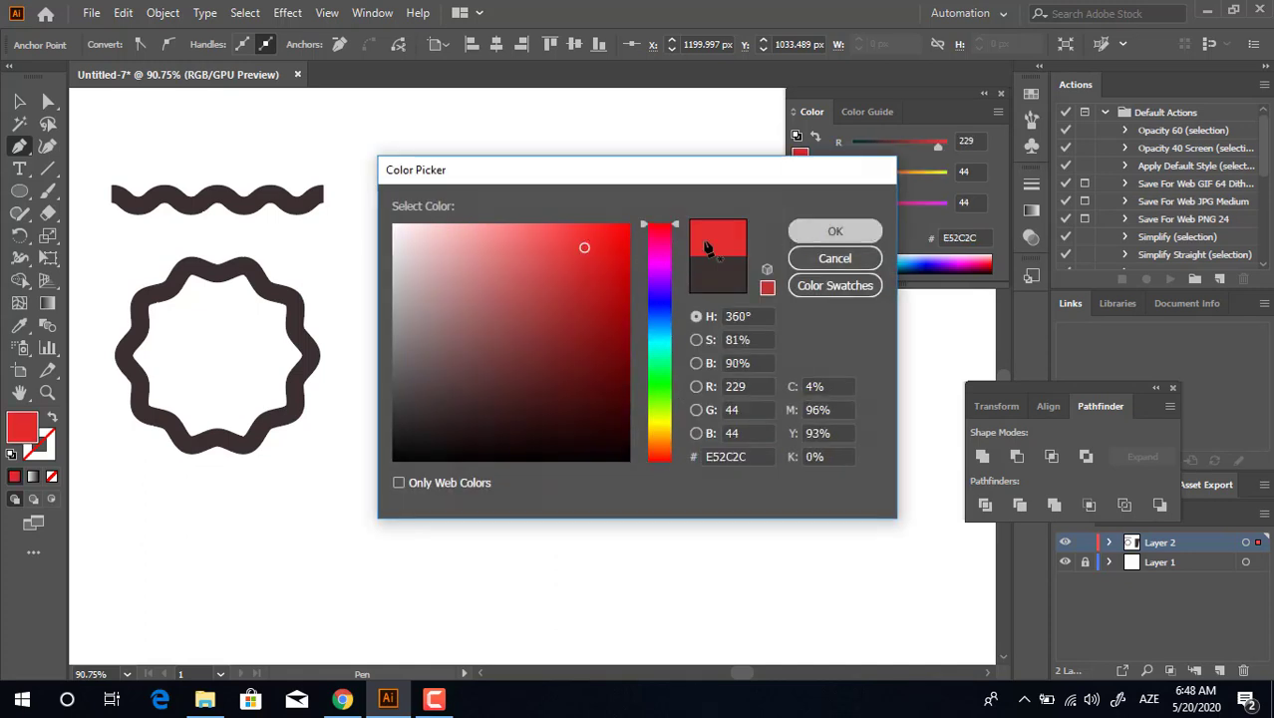
click(835, 230)
key(v)
click(718, 434)
Make a copy of the red half-cup mirrored across the vertical axis and join it to the original's straight edge.
drag(535, 364, 425, 386)
right_click(425, 386)
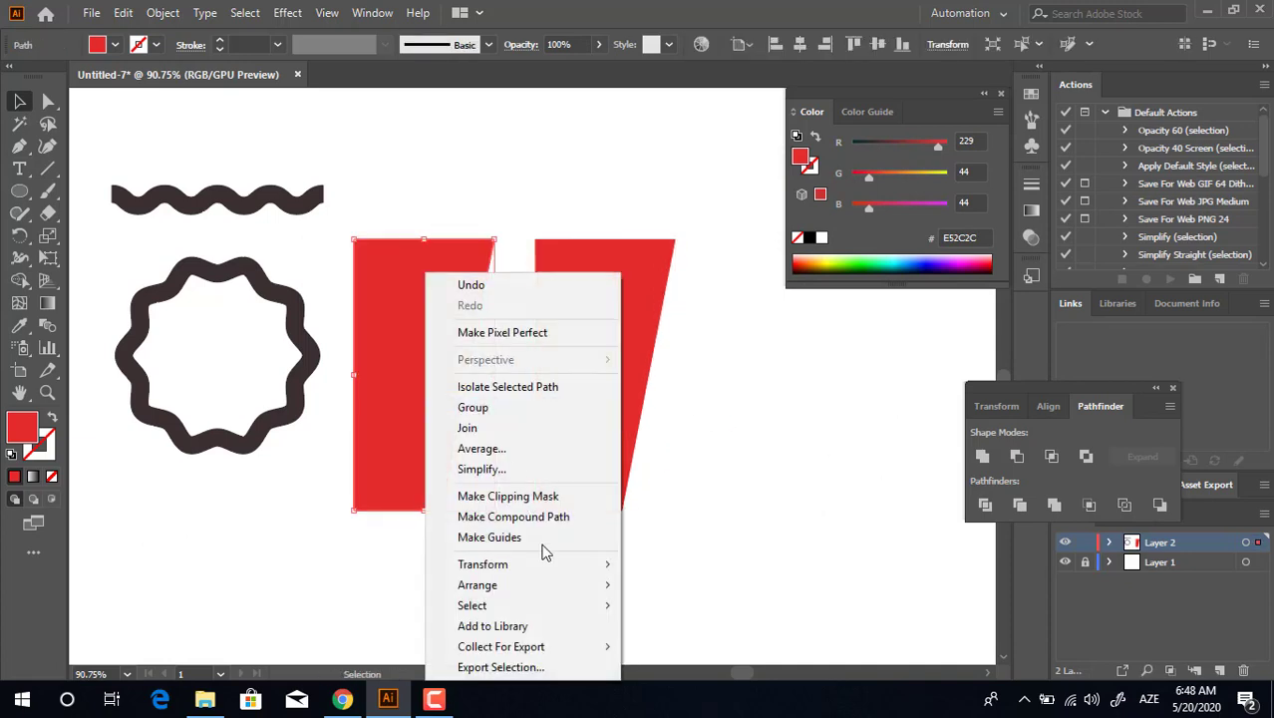
mouse_move(543, 564)
click(707, 479)
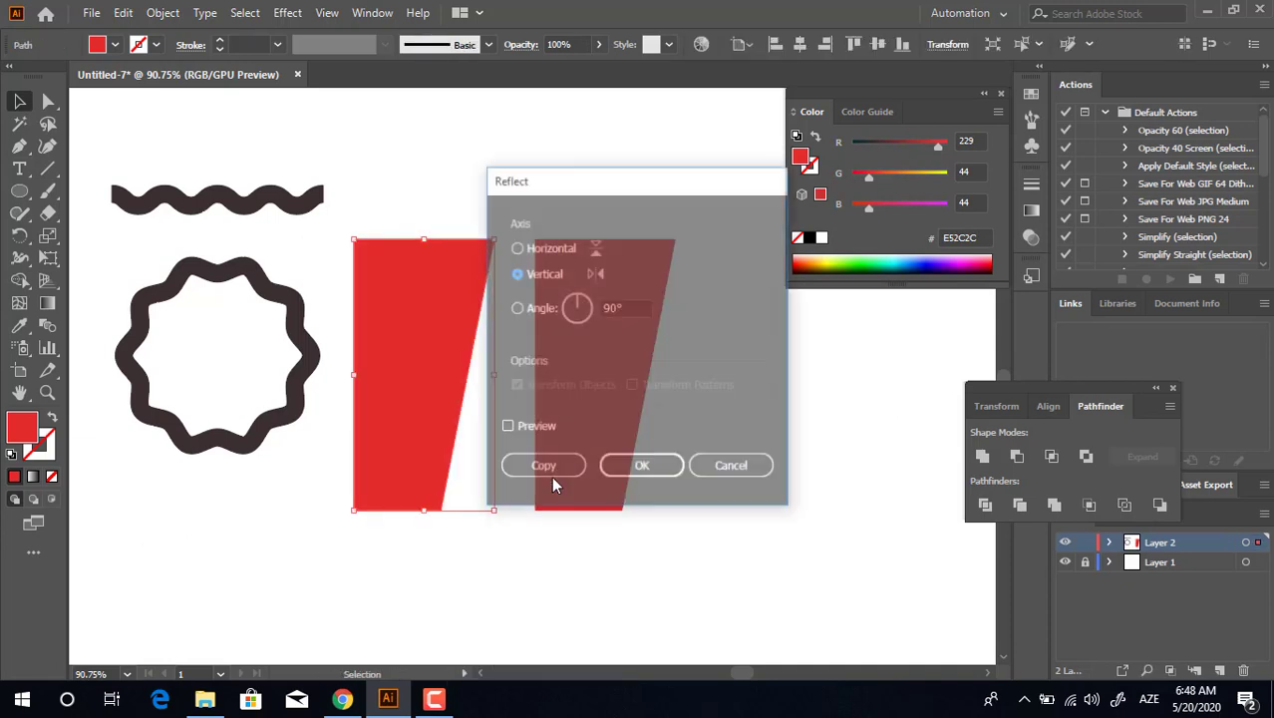
click(648, 464)
drag(441, 422, 508, 409)
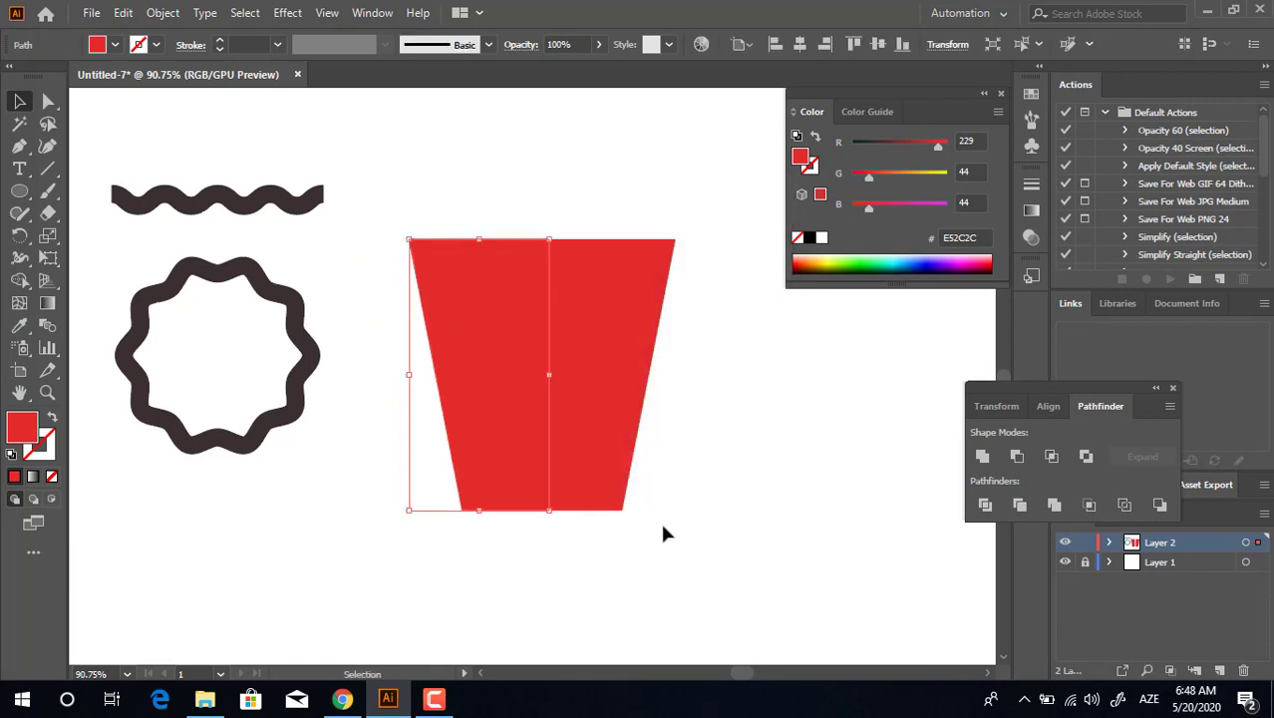
Unite the two red halves into a single cup shape.
click(662, 531)
drag(675, 537, 519, 433)
click(978, 457)
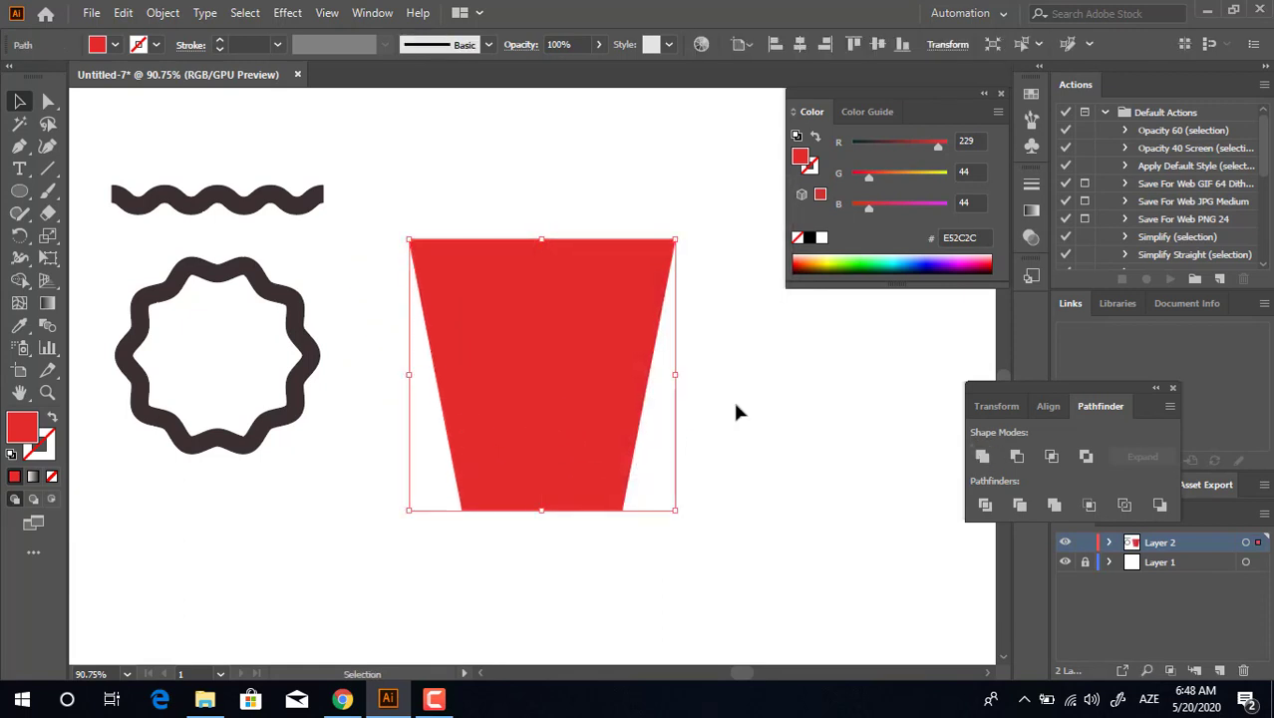
Round all four corners of the red cup shape to about 13 px.
click(47, 101)
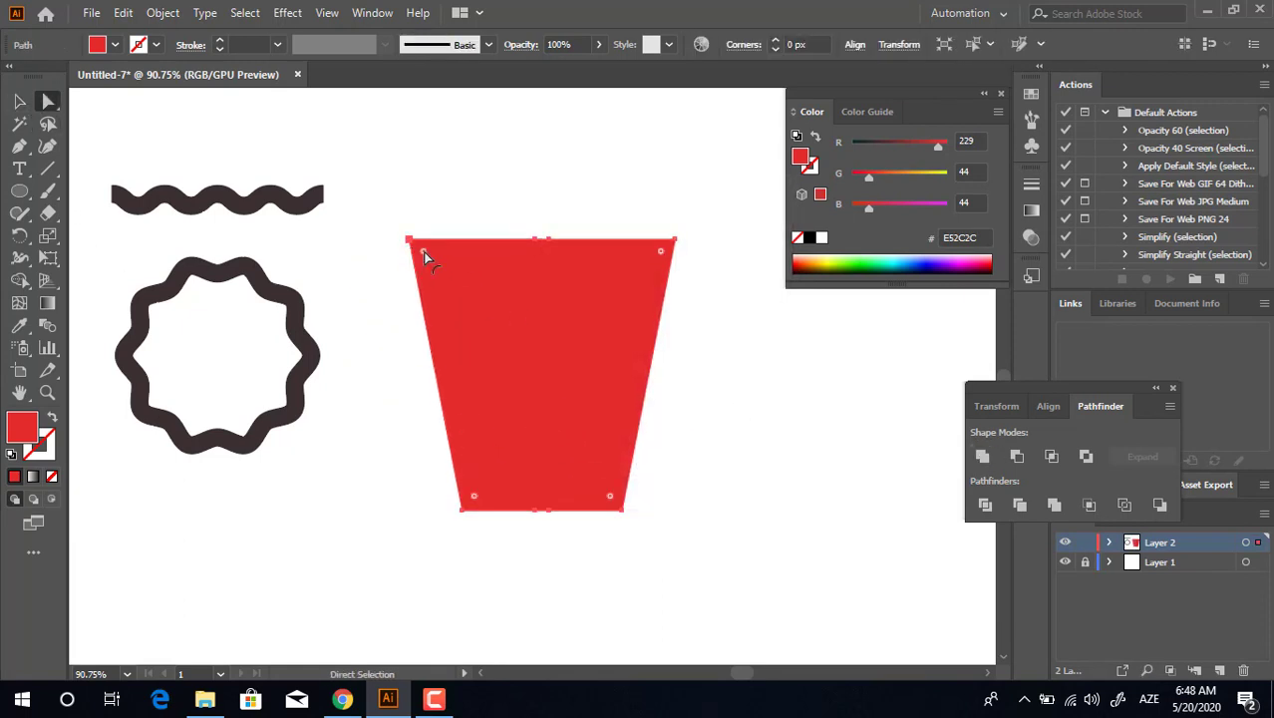
drag(423, 251, 429, 256)
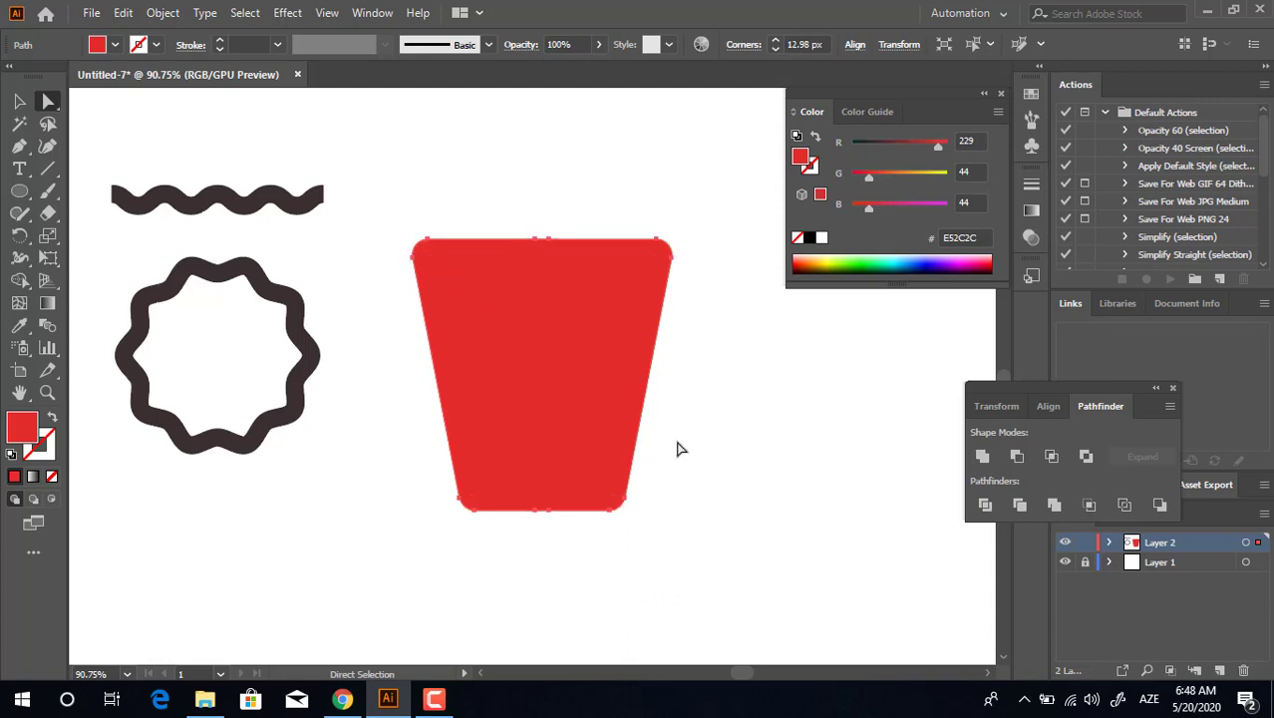
click(677, 449)
Draw a closed L-shaped area with the Pen tool that overlaps the cup's right side and bottom and extends beyond its outline.
click(19, 147)
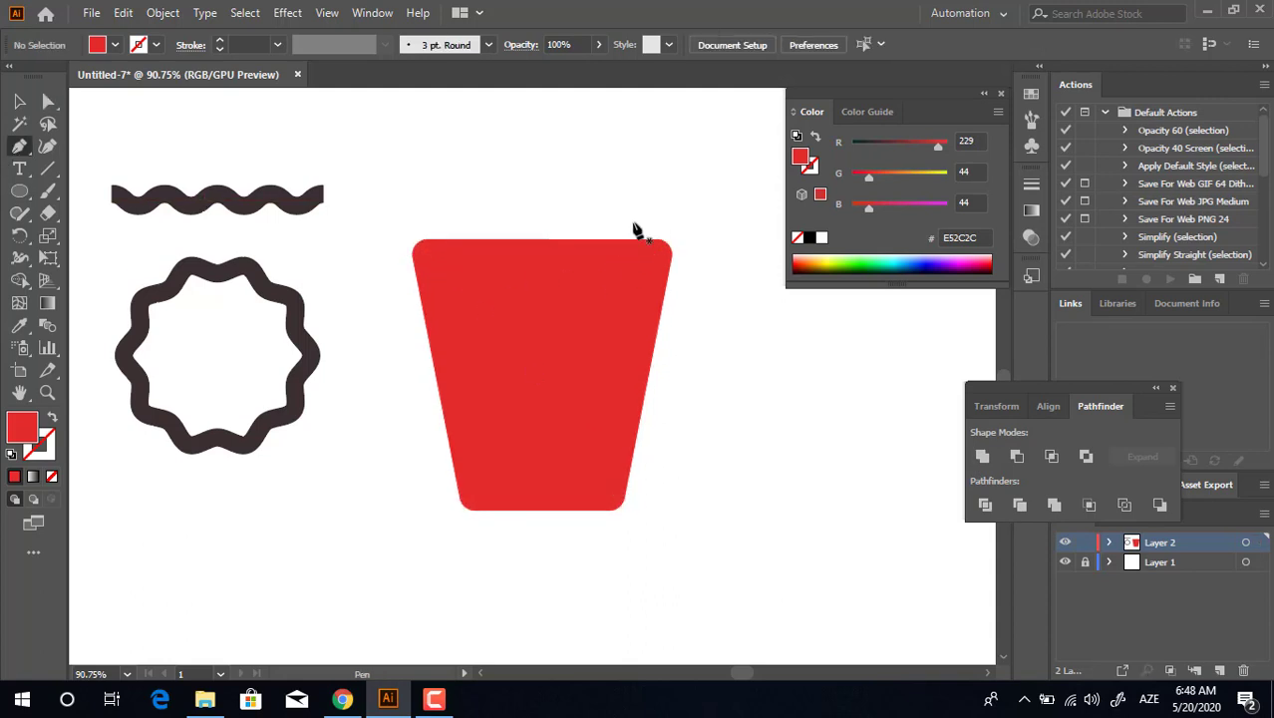
click(641, 224)
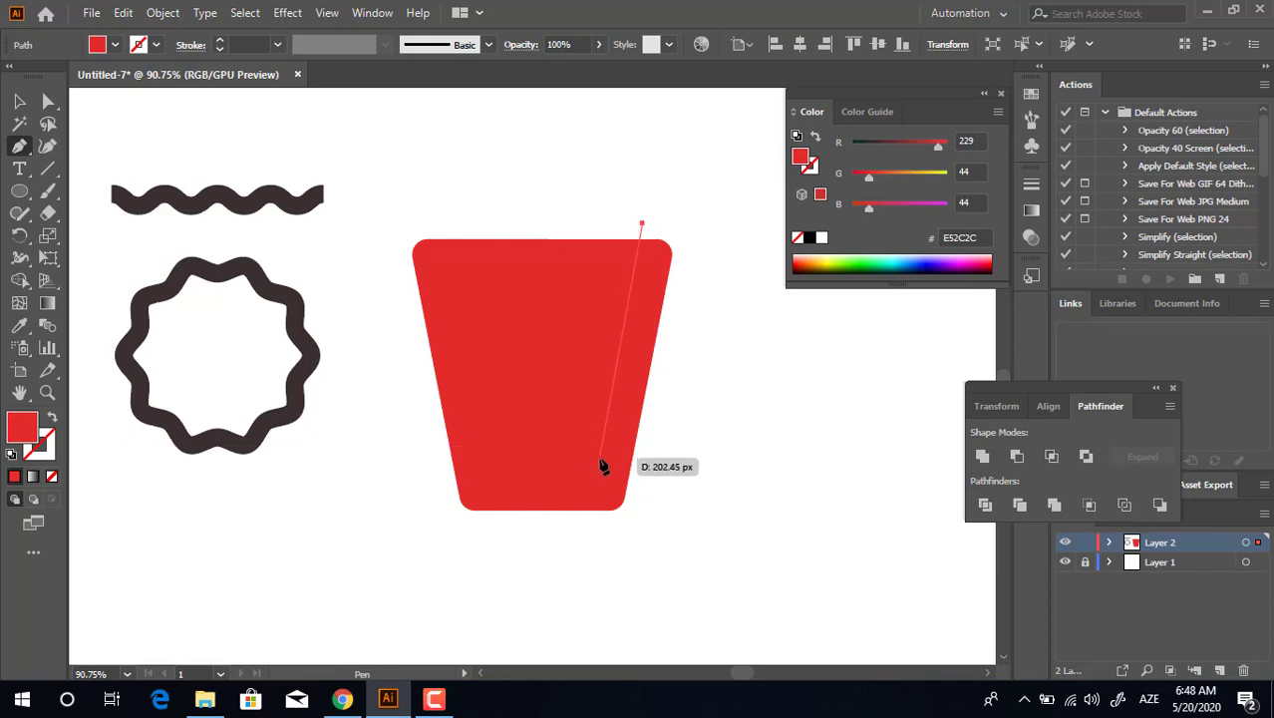
click(599, 458)
click(413, 459)
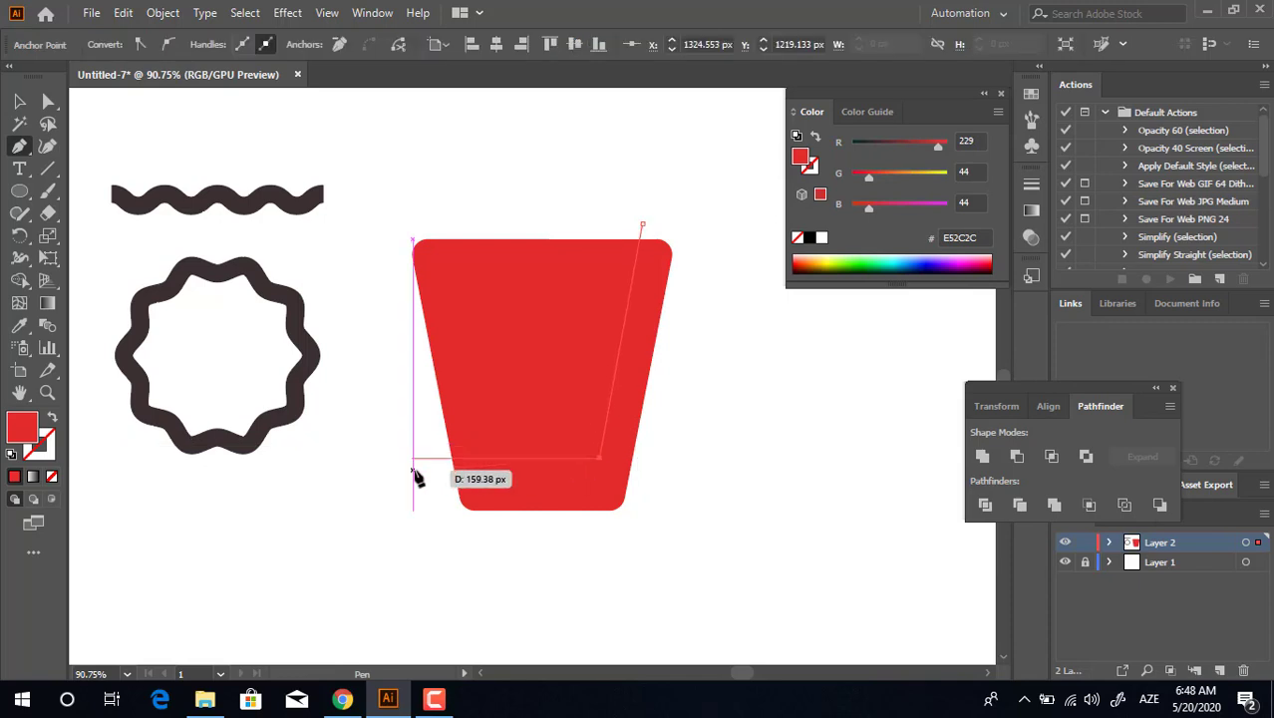
click(413, 556)
click(735, 555)
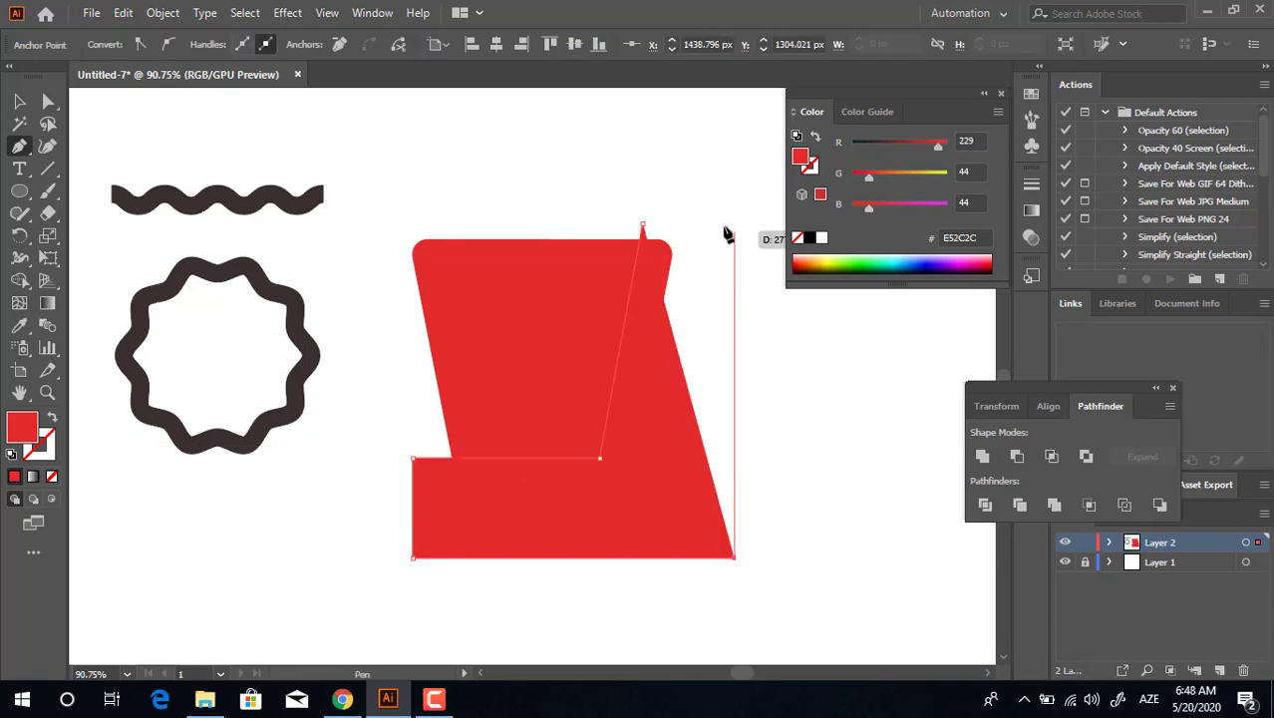
click(735, 225)
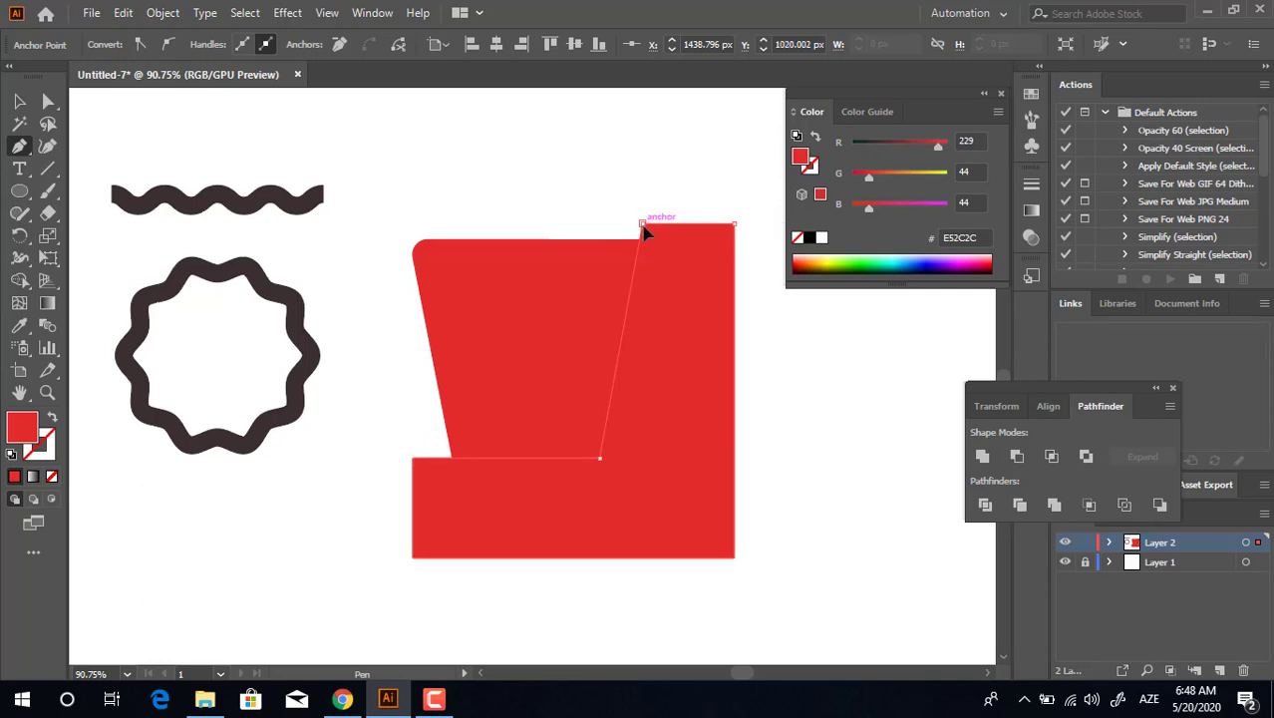
click(641, 224)
Change the L-shaped area's fill to dark red BA2020.
drag(590, 256, 590, 287)
click(803, 237)
key(Return)
Round the inner corner of the dark red L-shaped area to about 34 px.
click(50, 103)
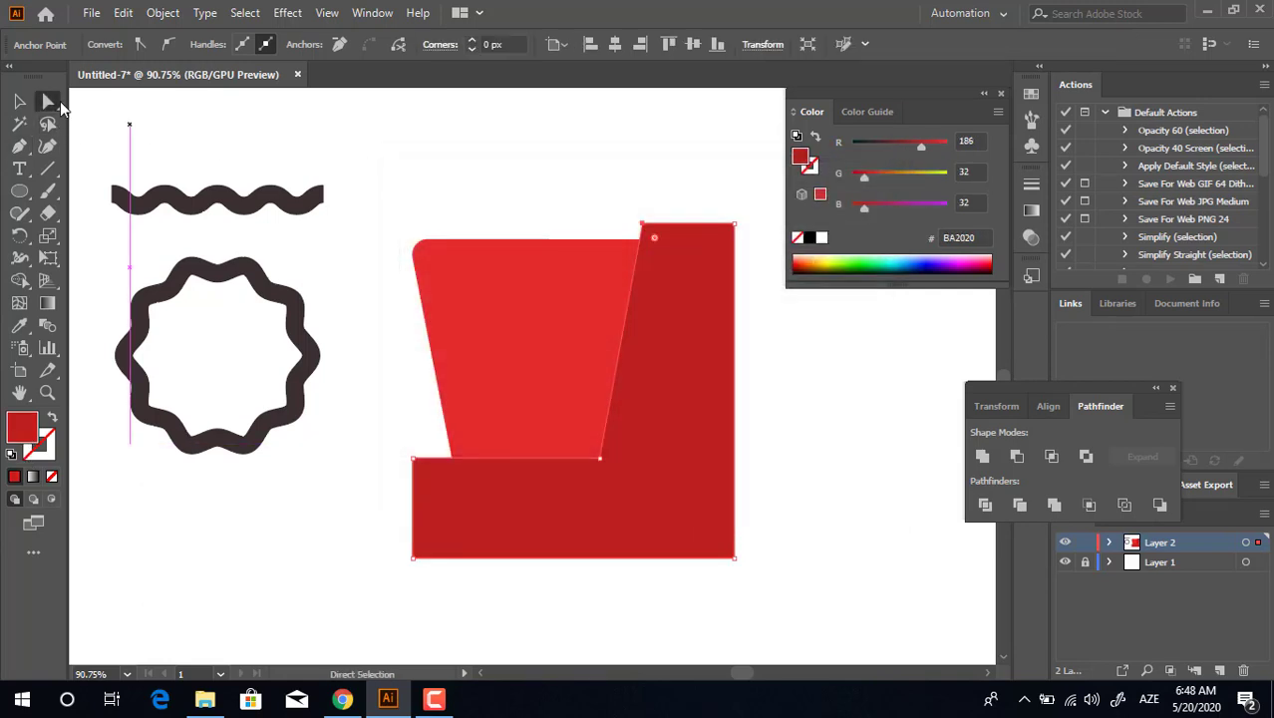
key(ctrl+shift+bracketleft)
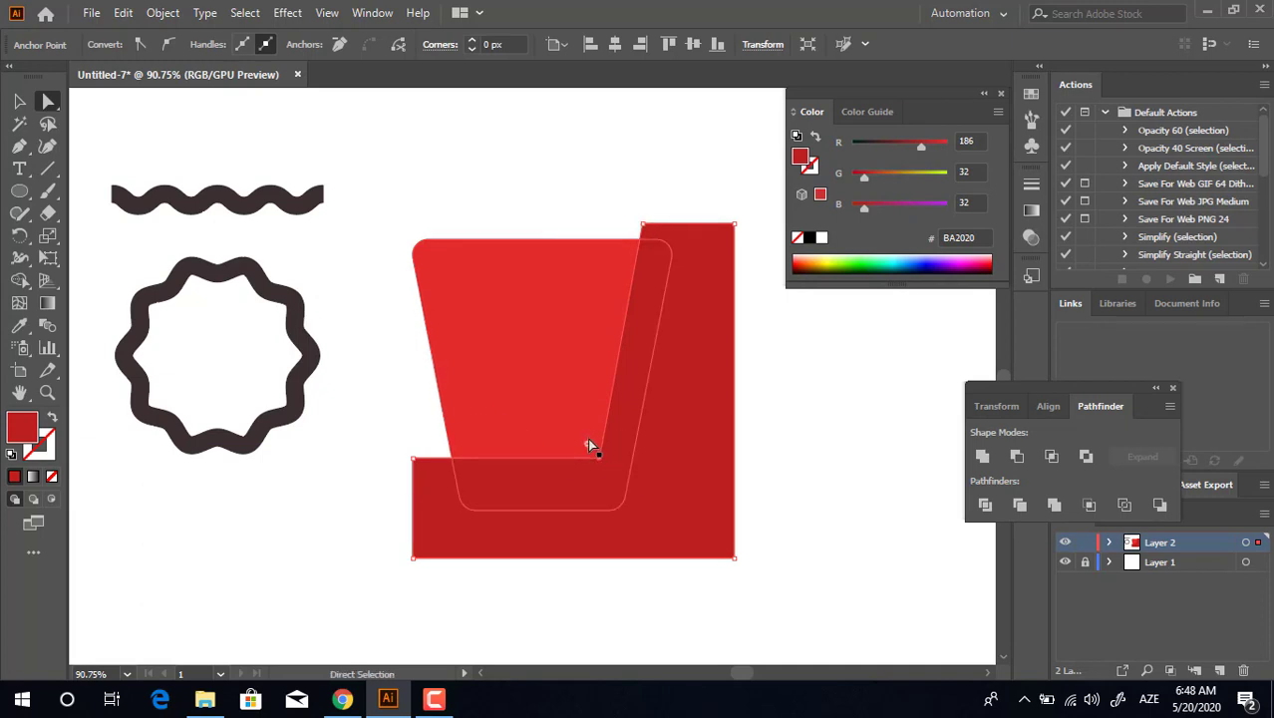
drag(589, 441, 579, 432)
drag(612, 475, 567, 419)
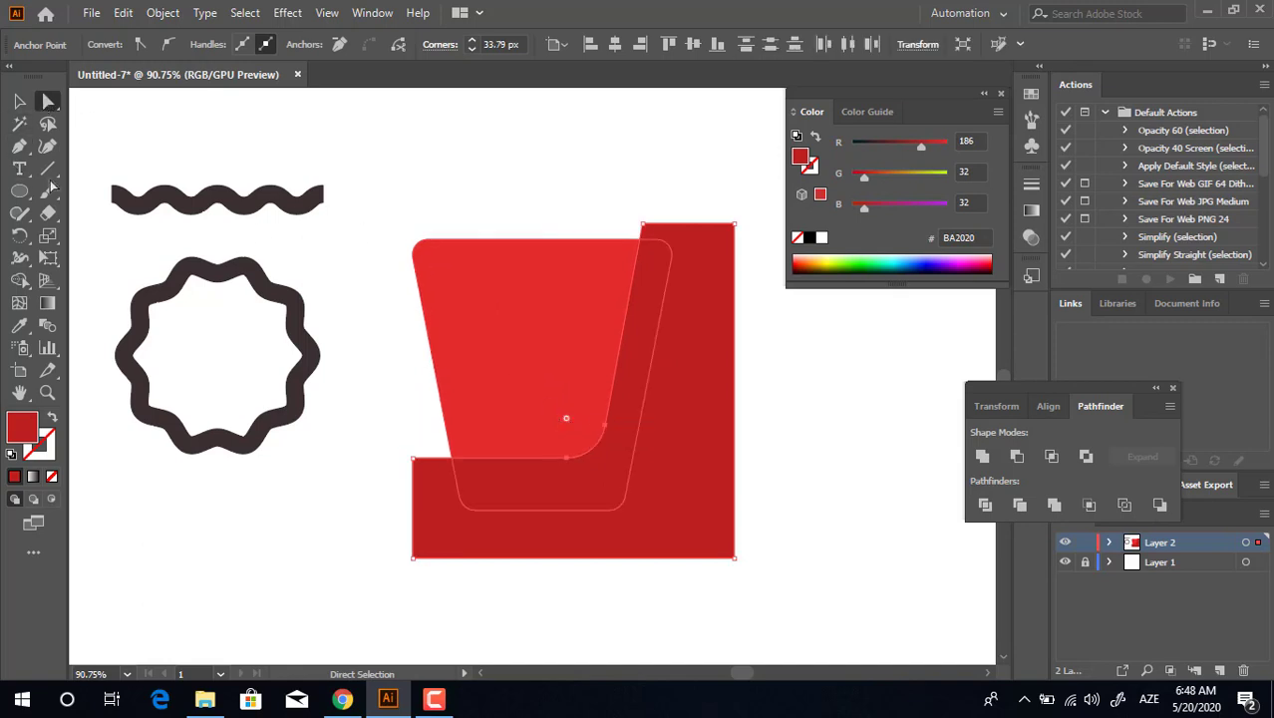
Select the cup together with the dark red area and split them with the Pathfinder Divide operation.
click(15, 102)
click(17, 103)
click(616, 153)
drag(617, 154, 690, 341)
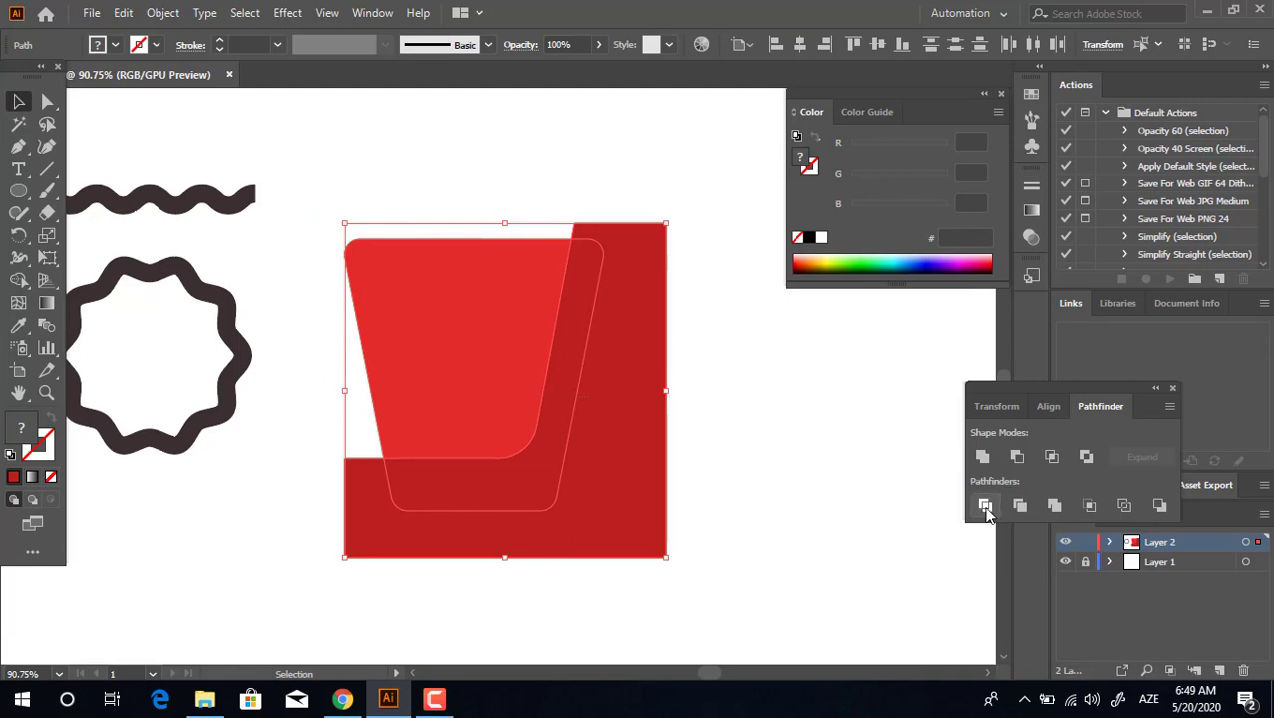
click(986, 504)
Isolate the divided group, delete the dark red piece lying outside the cup, and leave isolation mode.
double_click(620, 466)
click(620, 467)
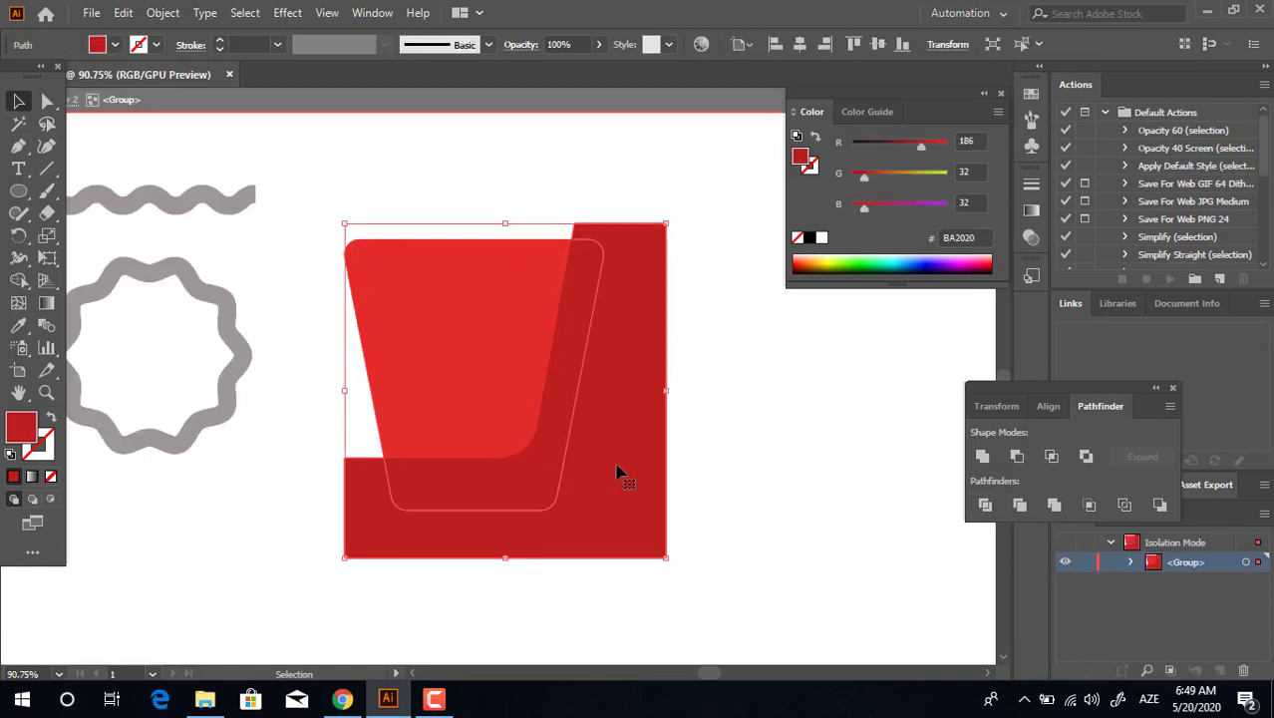
key(Delete)
double_click(622, 469)
drag(605, 455, 721, 481)
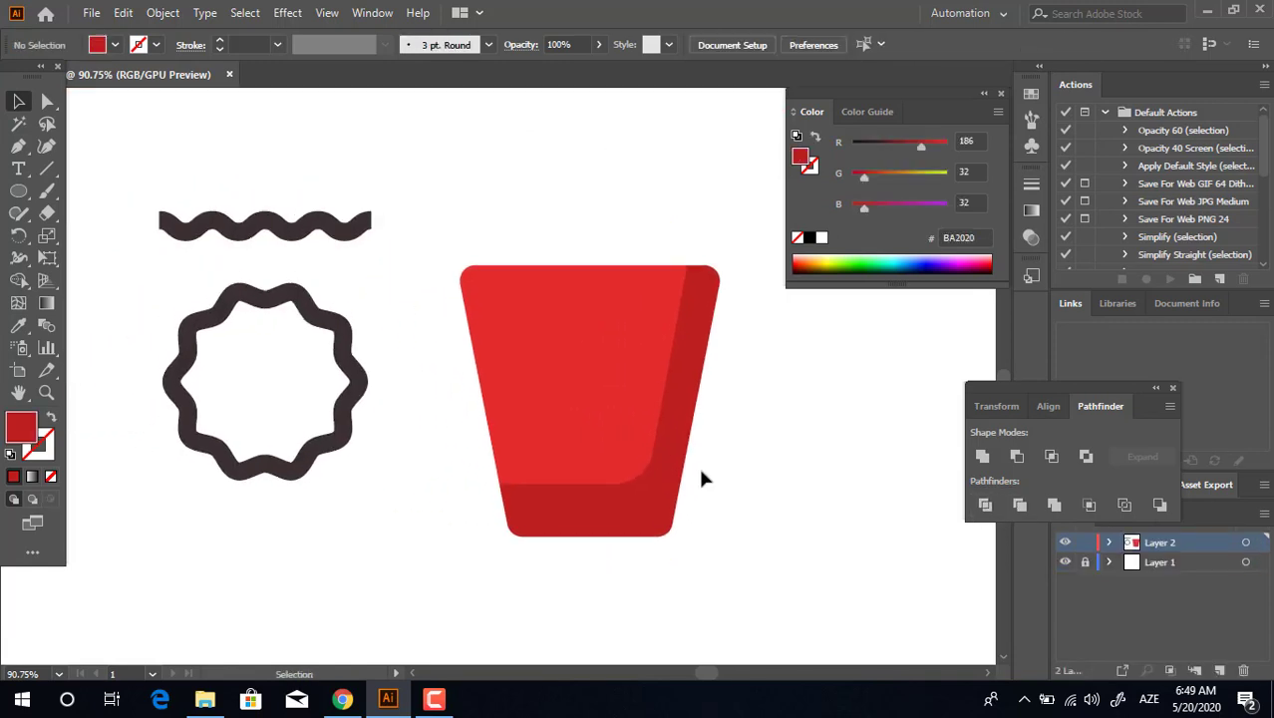
Draw a rectangle overlapping the cup's right side and give it no fill and a 15 pt dark red stroke.
drag(17, 191, 60, 188)
drag(618, 307, 784, 499)
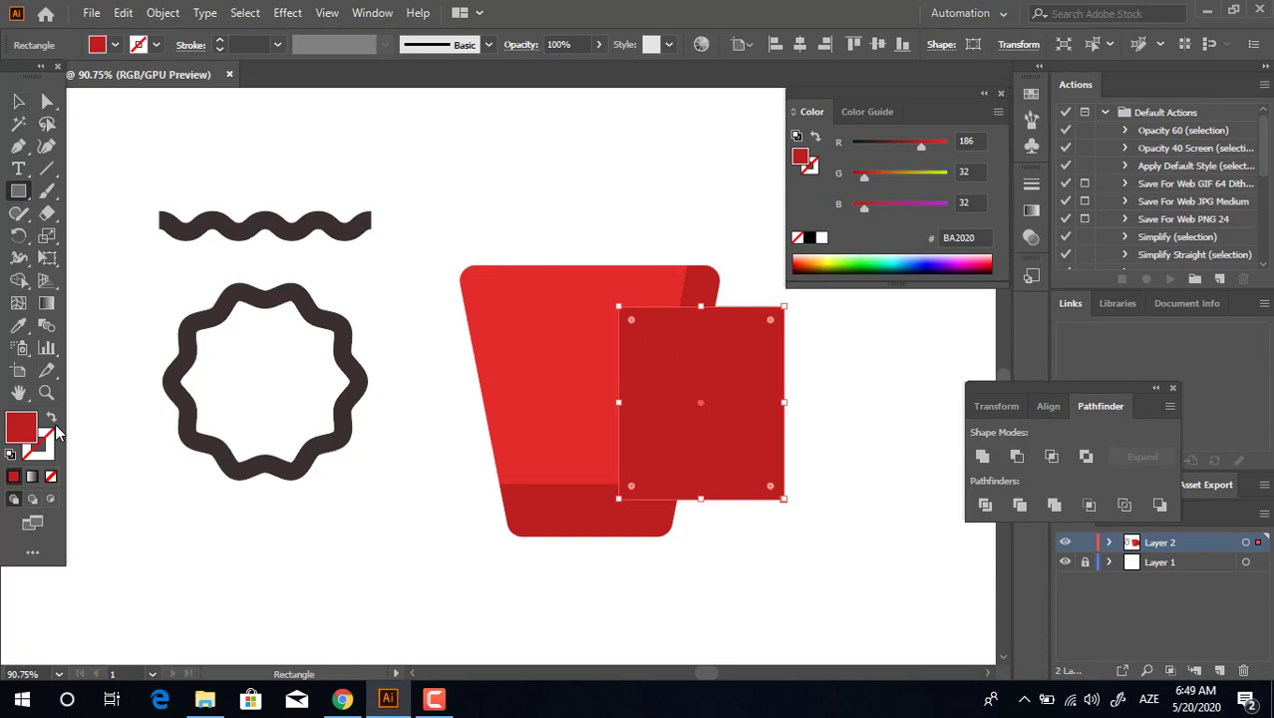
click(53, 418)
click(28, 98)
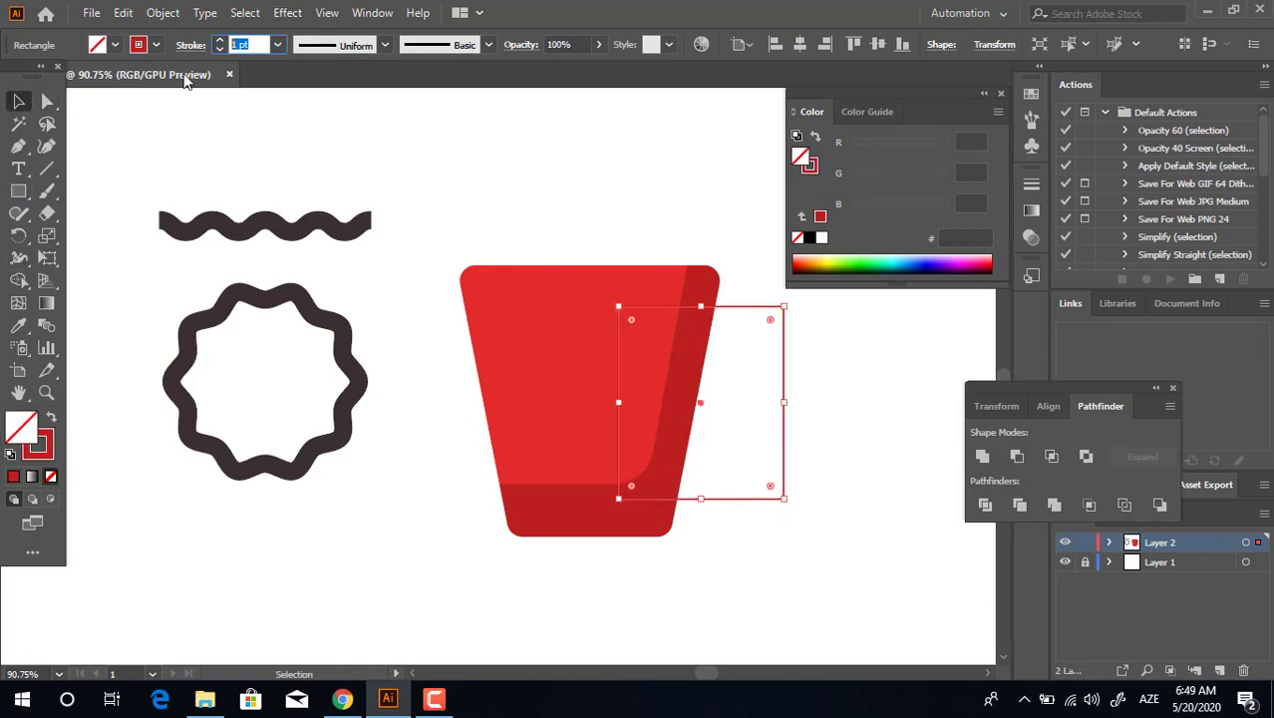
key(Return)
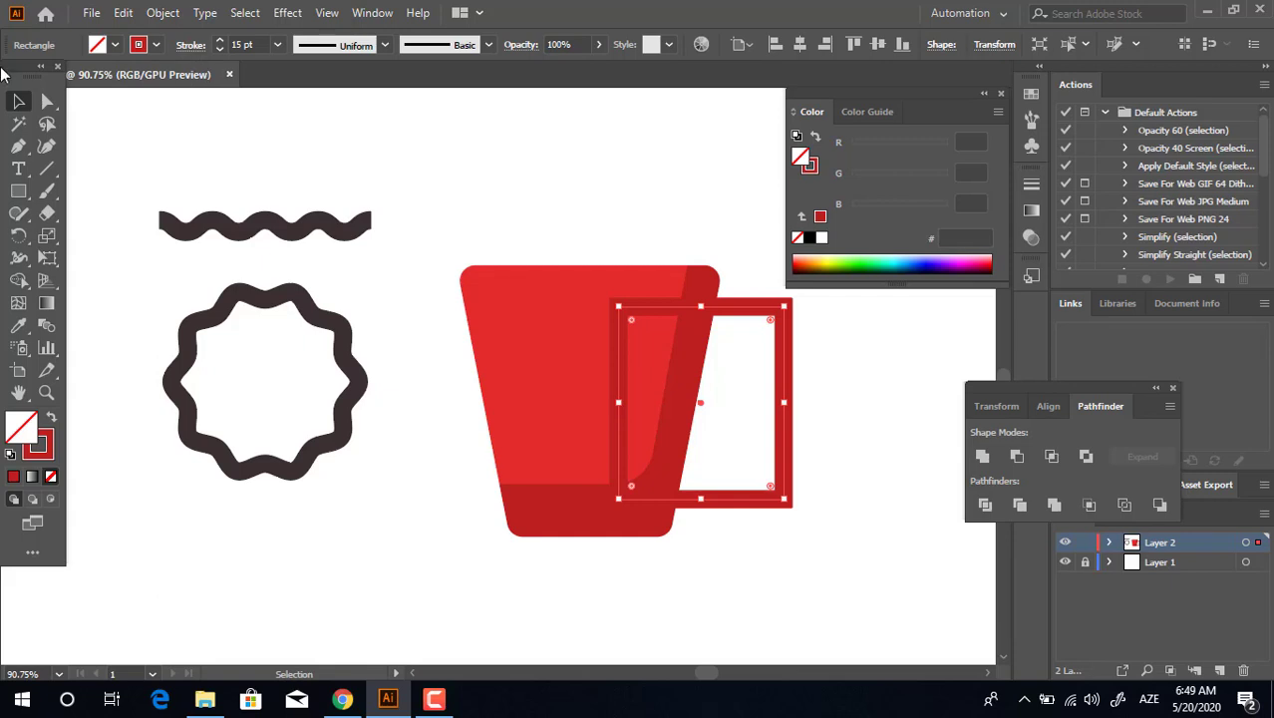
Move the handle's lower right corner inward, then round its upper right corner slightly and its lower right corner to about 85 px.
key(a)
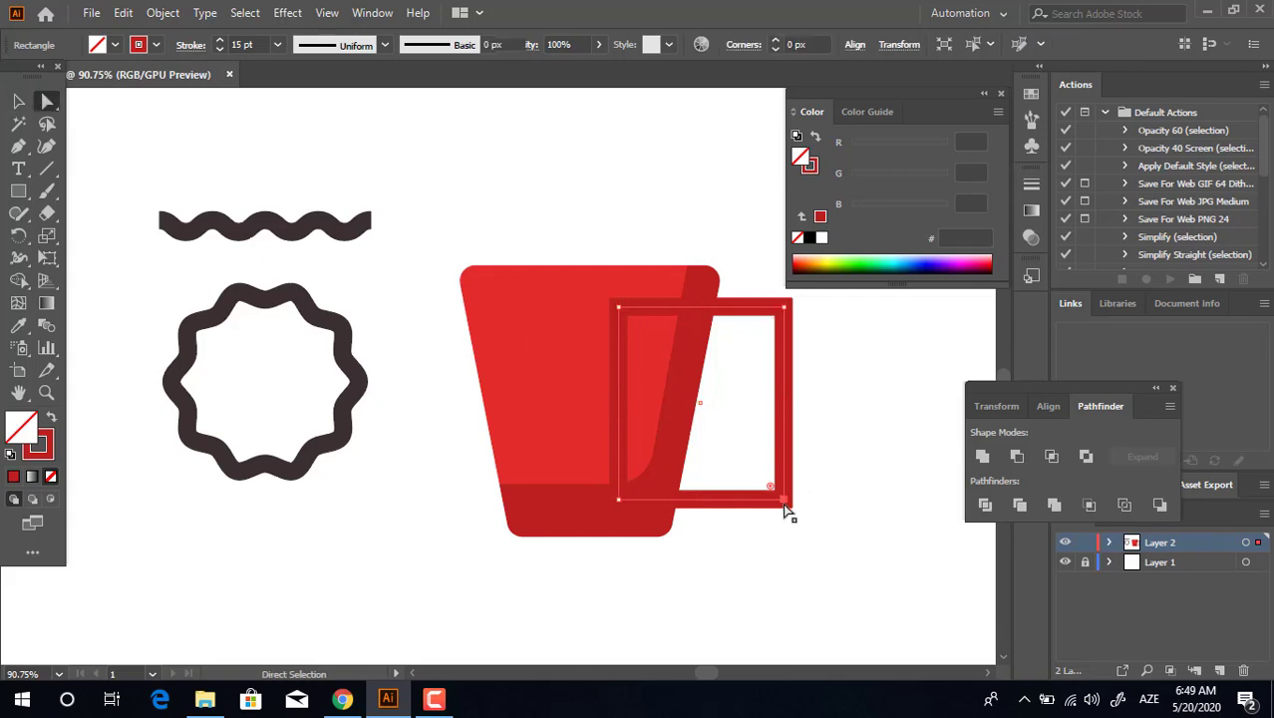
drag(785, 505, 755, 505)
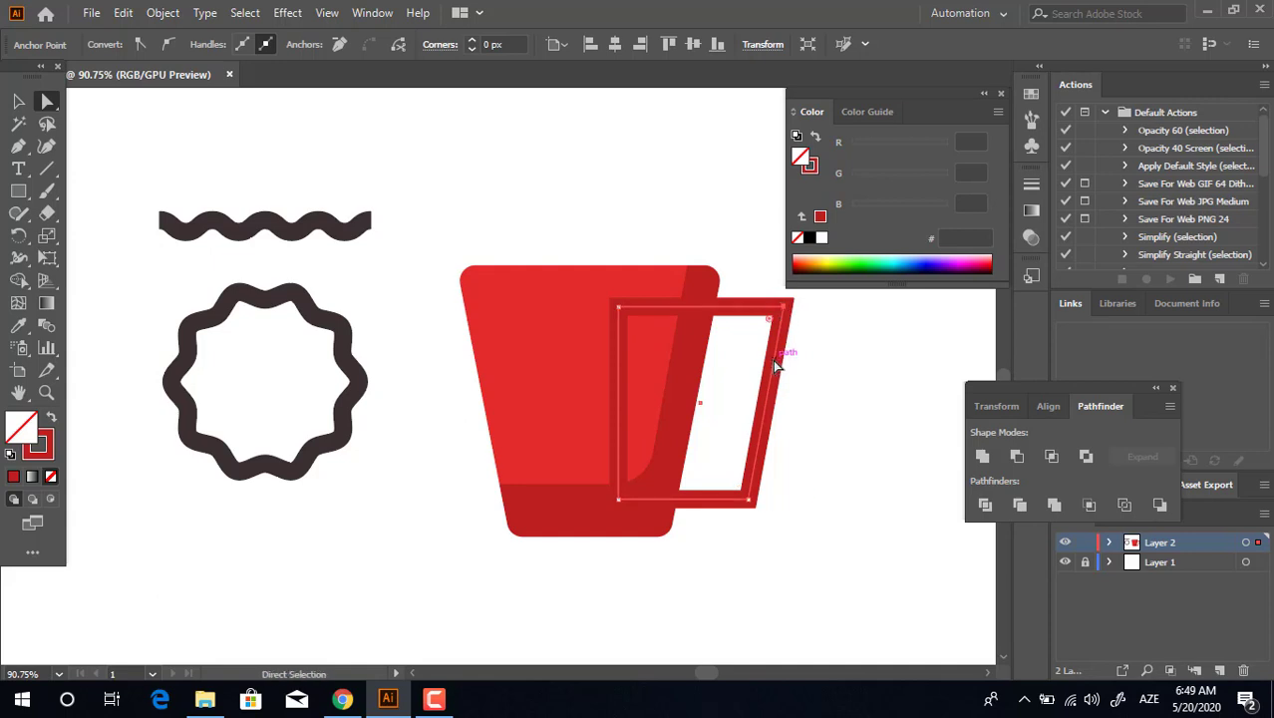
drag(770, 319, 762, 334)
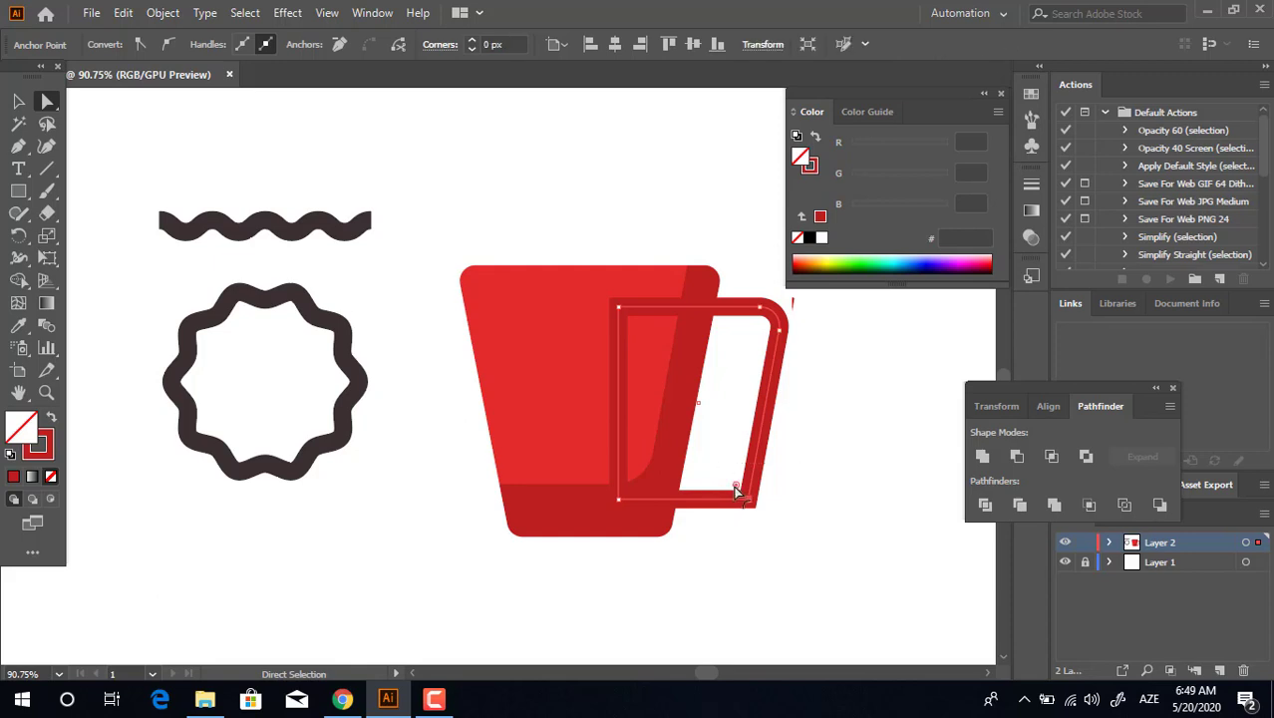
drag(737, 489, 644, 420)
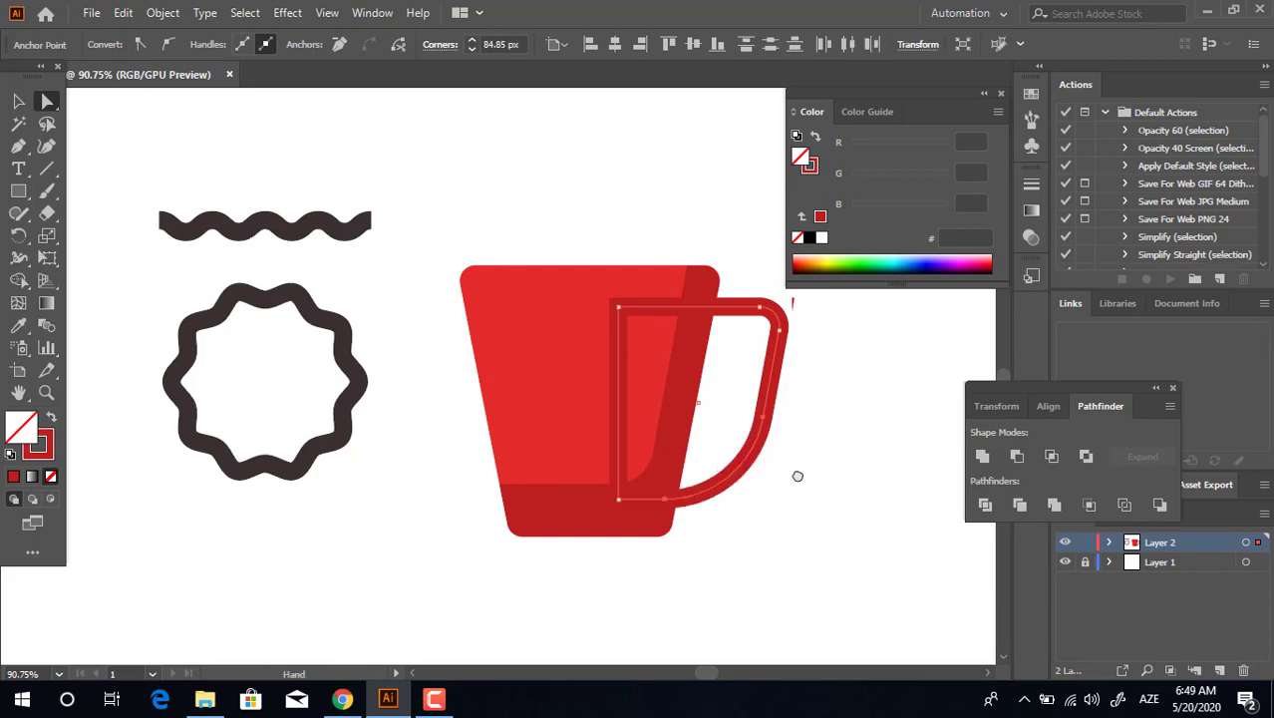
drag(797, 474, 747, 441)
Set the handle's stroke weight to 25 pt and deselect it.
click(17, 100)
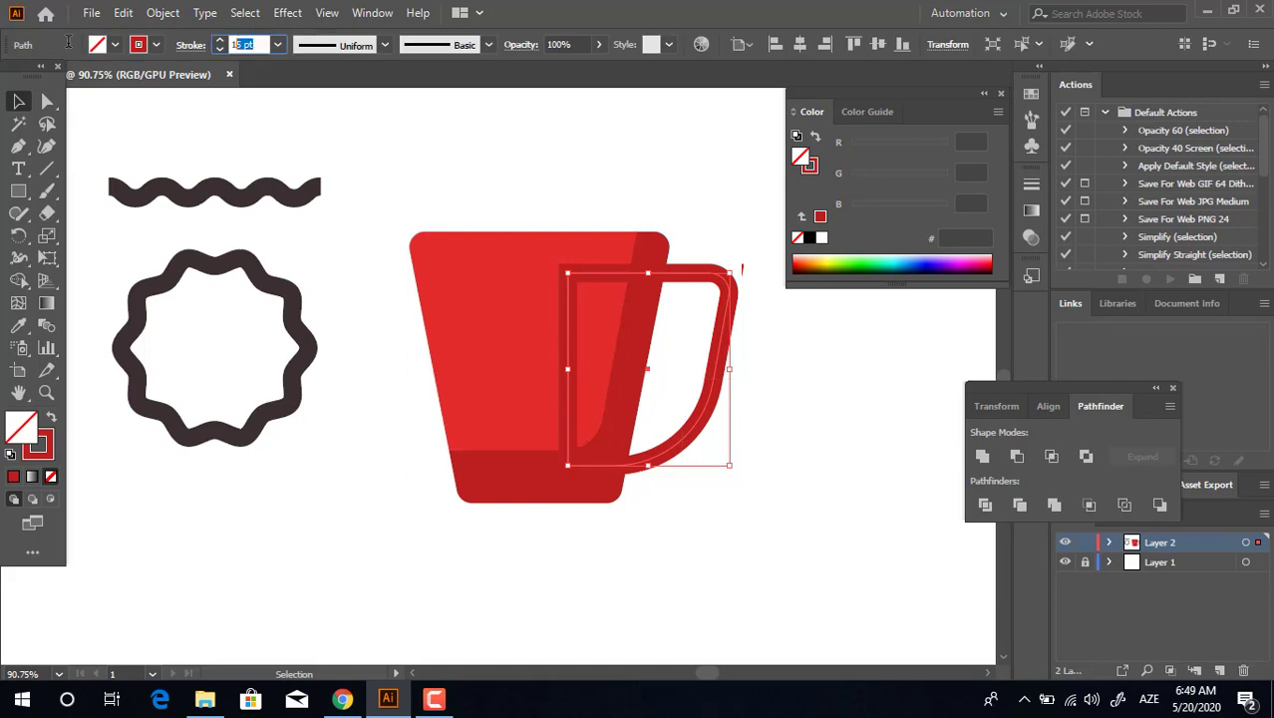
key(Return)
click(818, 480)
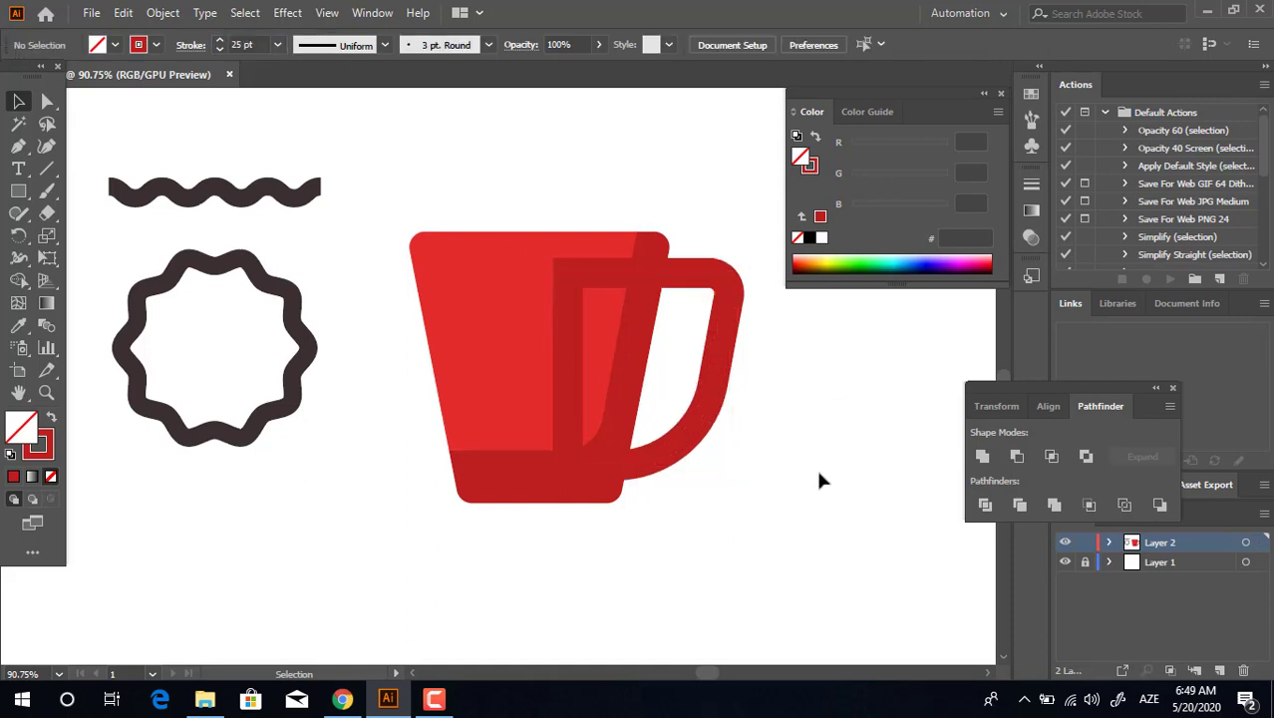
Send the handle to the back so it sits behind the cup, and deselect it.
drag(677, 393, 677, 393)
key(ctrl+shift+bracketleft)
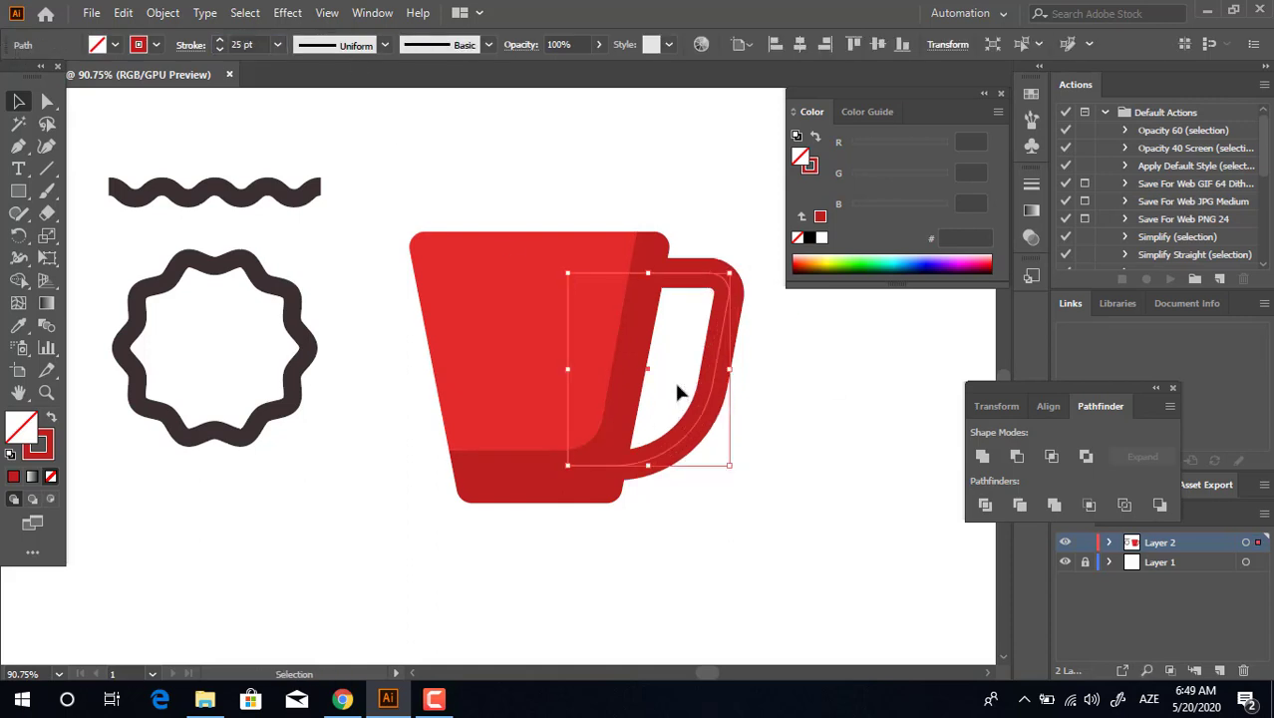
click(753, 374)
drag(742, 457, 834, 497)
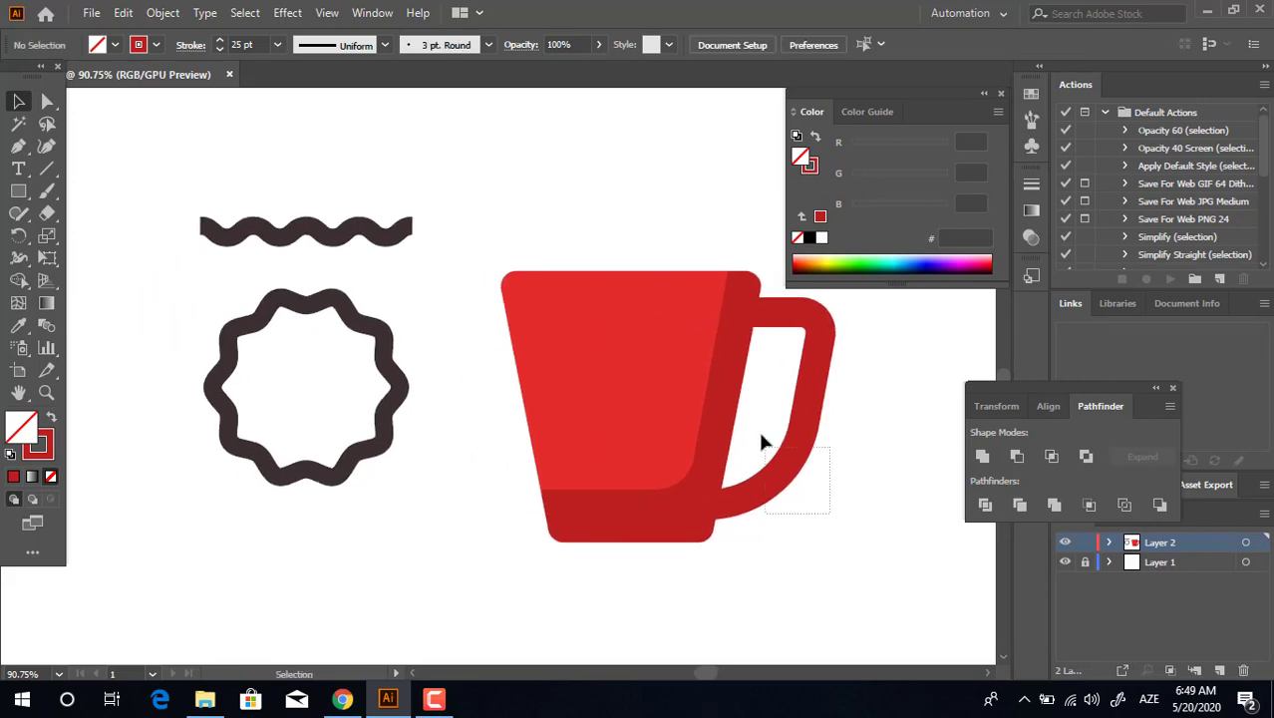
Expand the handle's fill and stroke into an outlined shape.
drag(764, 443, 764, 442)
drag(812, 502, 695, 436)
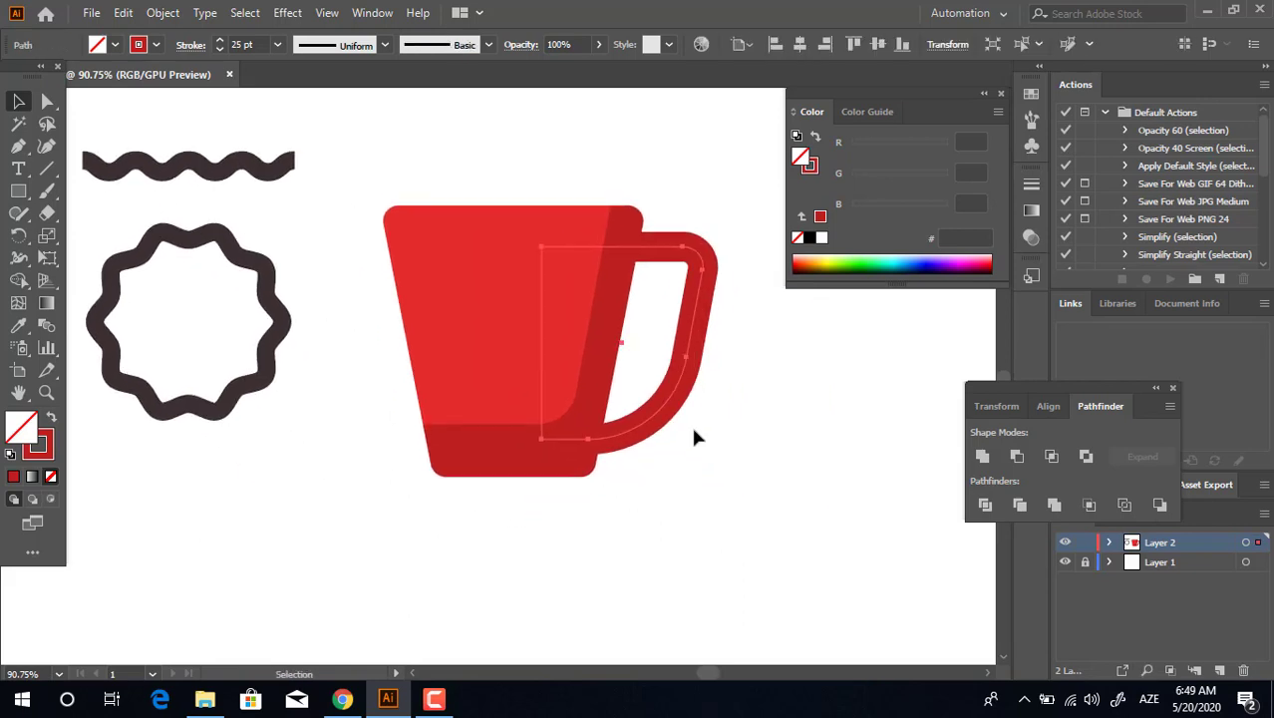
click(165, 14)
click(487, 226)
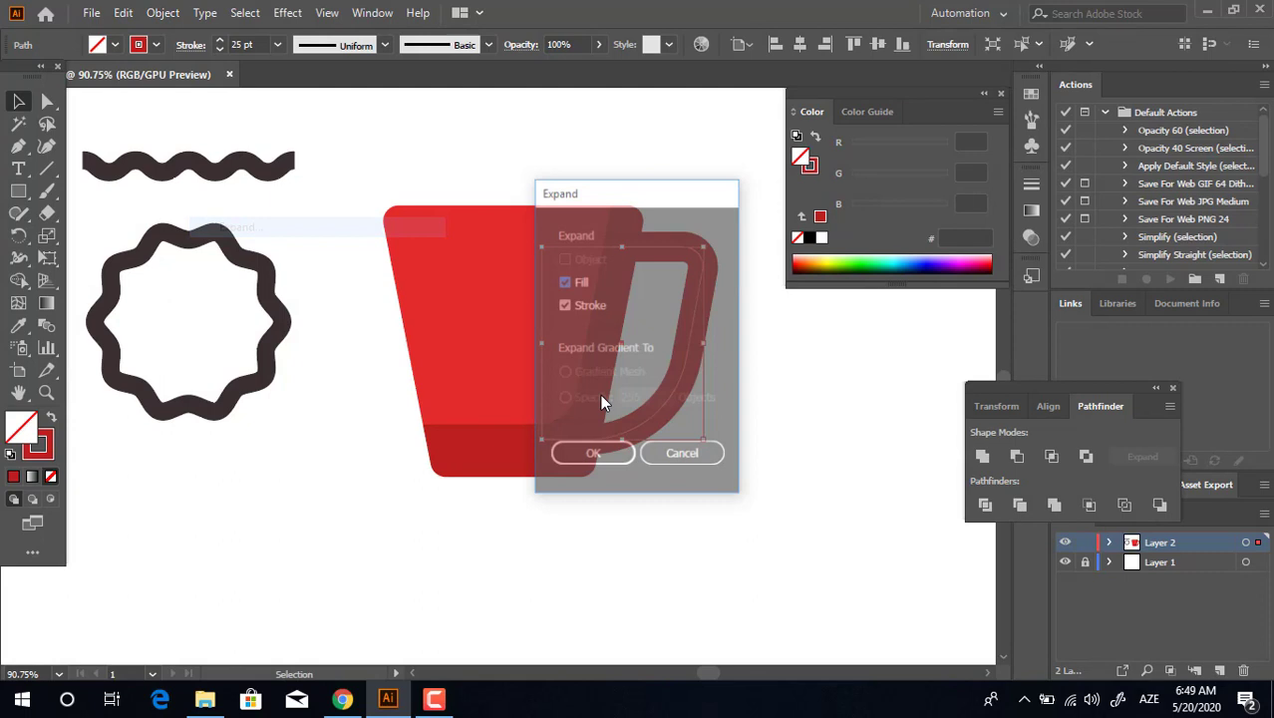
click(592, 456)
Draw a small closed four-point shape with the Pen tool at the handle's upper inner corner, reaching toward the outer bend.
drag(759, 465, 649, 476)
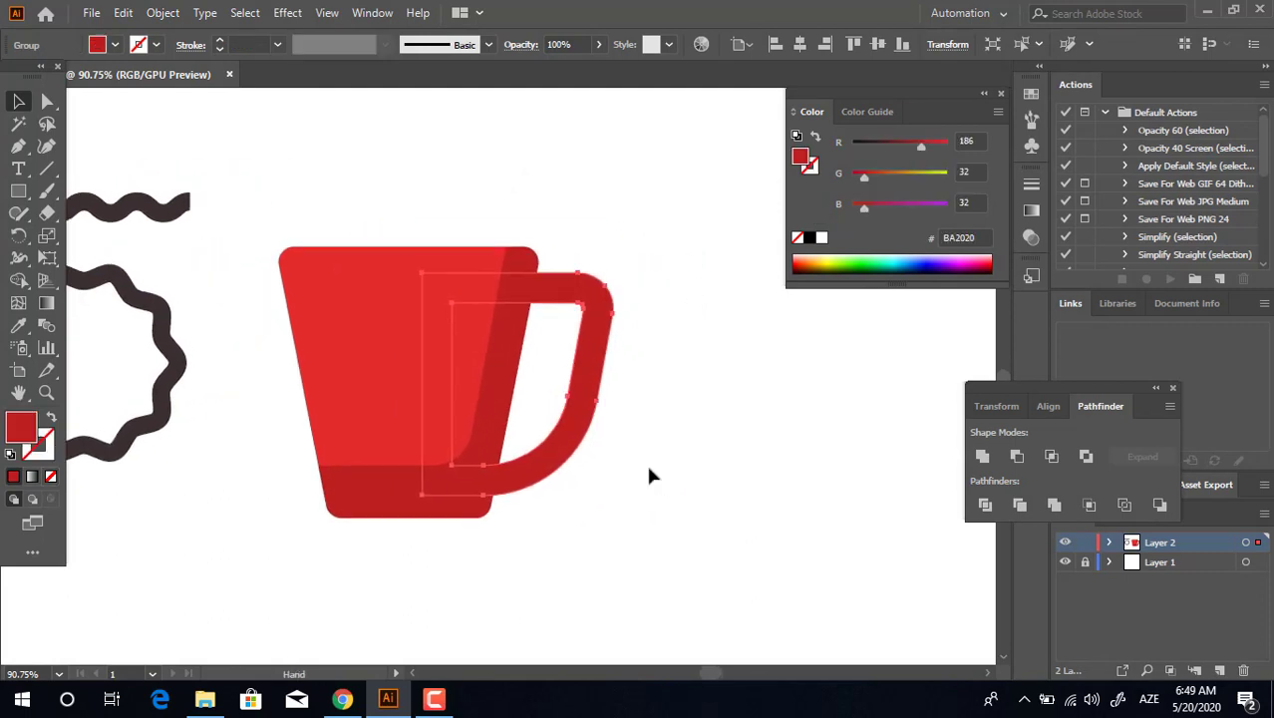
key(z)
drag(580, 269, 727, 348)
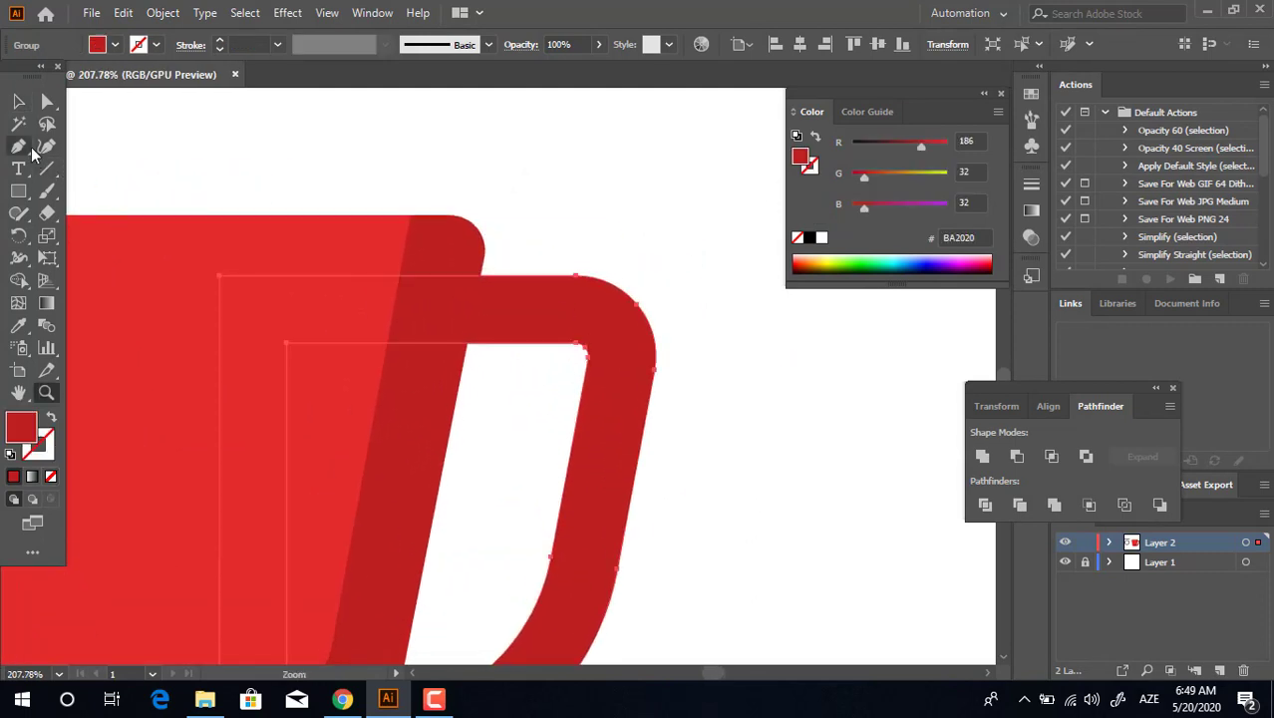
click(29, 147)
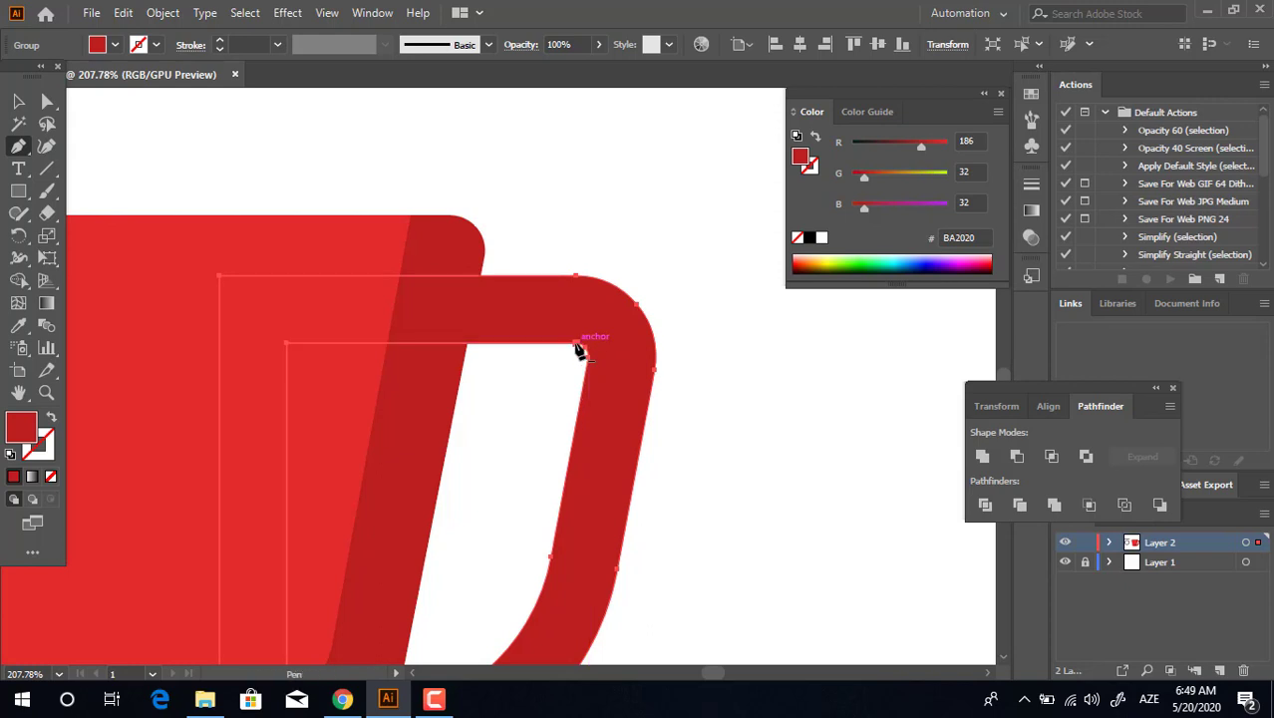
click(18, 101)
click(664, 397)
key(z)
drag(650, 287, 748, 344)
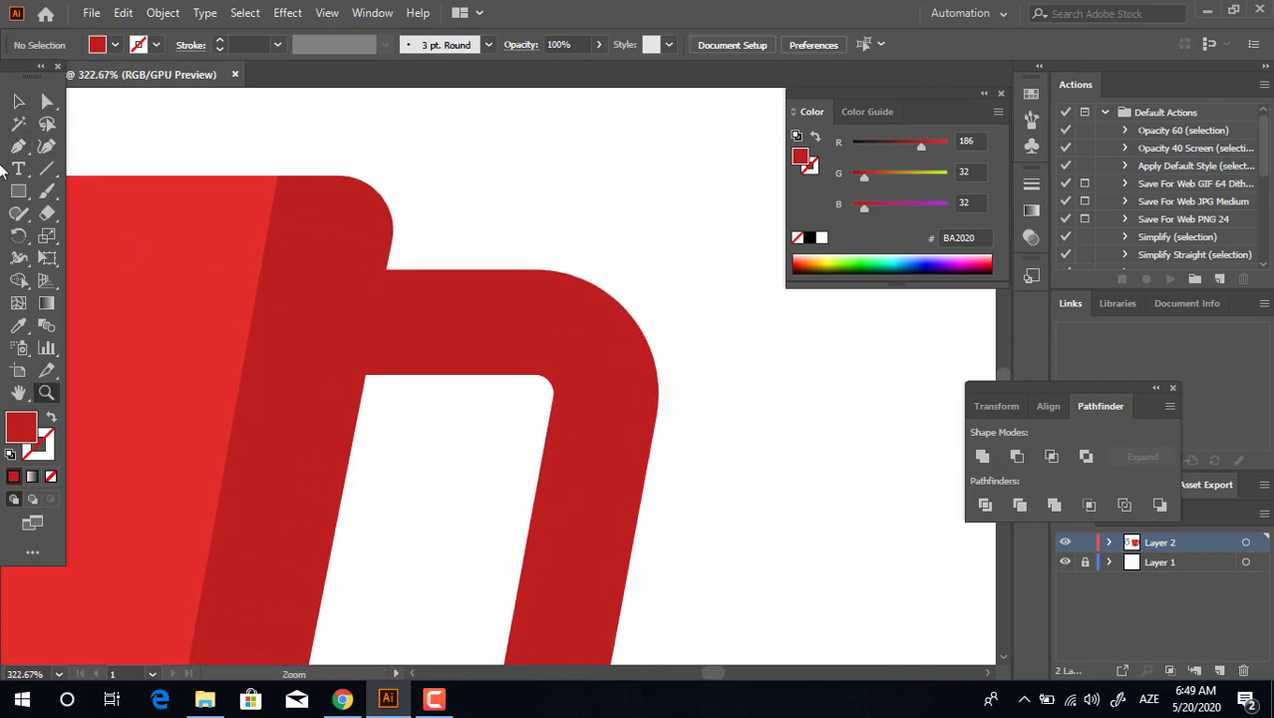
click(18, 147)
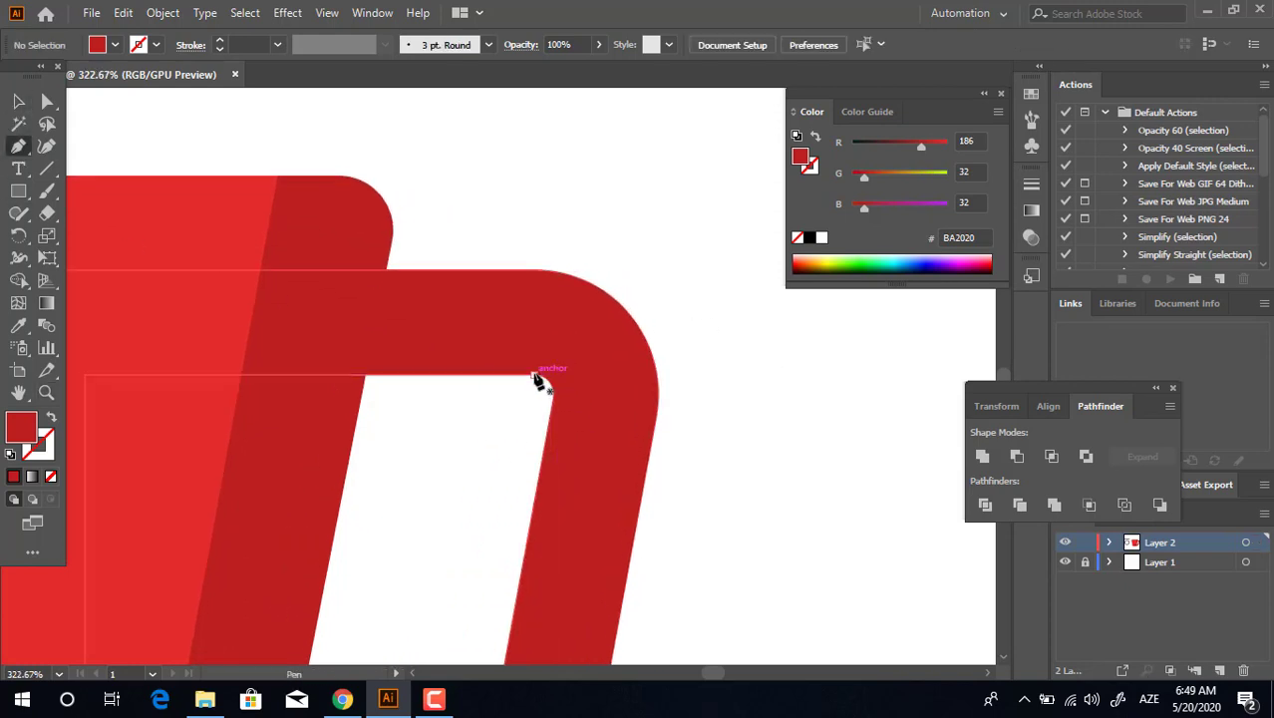
drag(561, 366, 535, 384)
click(534, 374)
drag(598, 584, 643, 44)
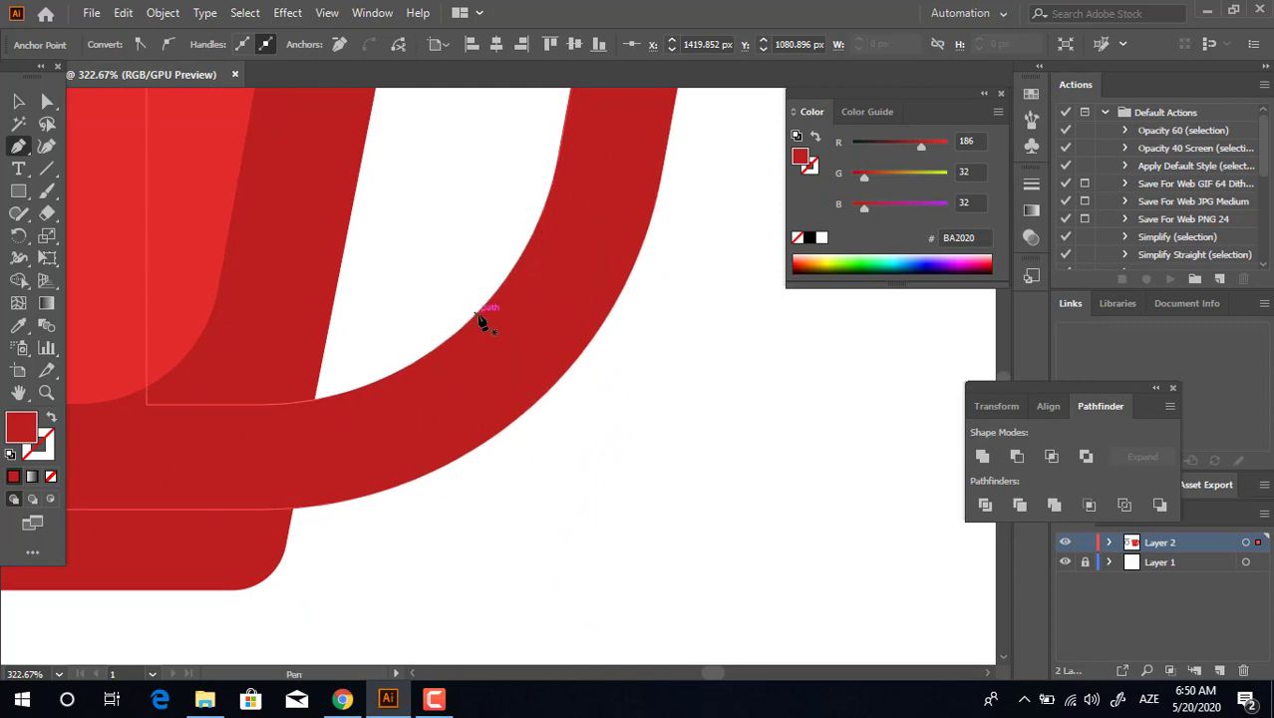
Change the small corner shape's fill to darker red 9B1818.
drag(698, 302, 468, 517)
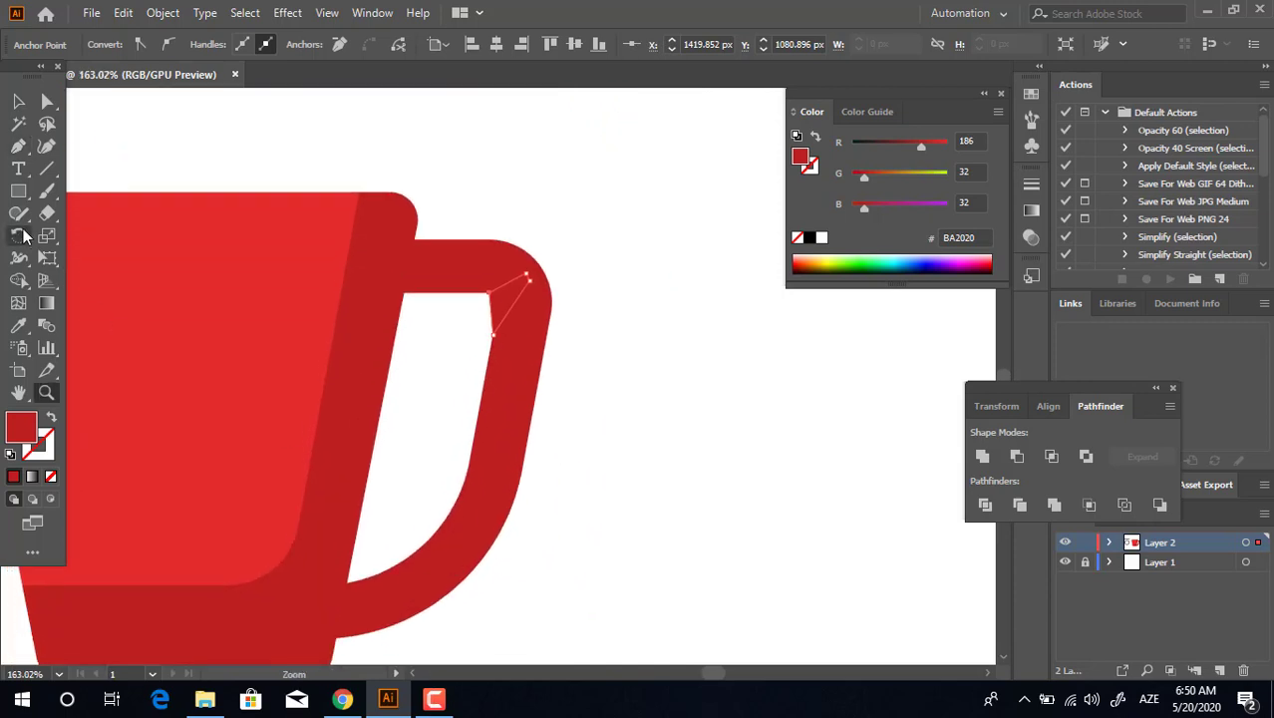
click(594, 309)
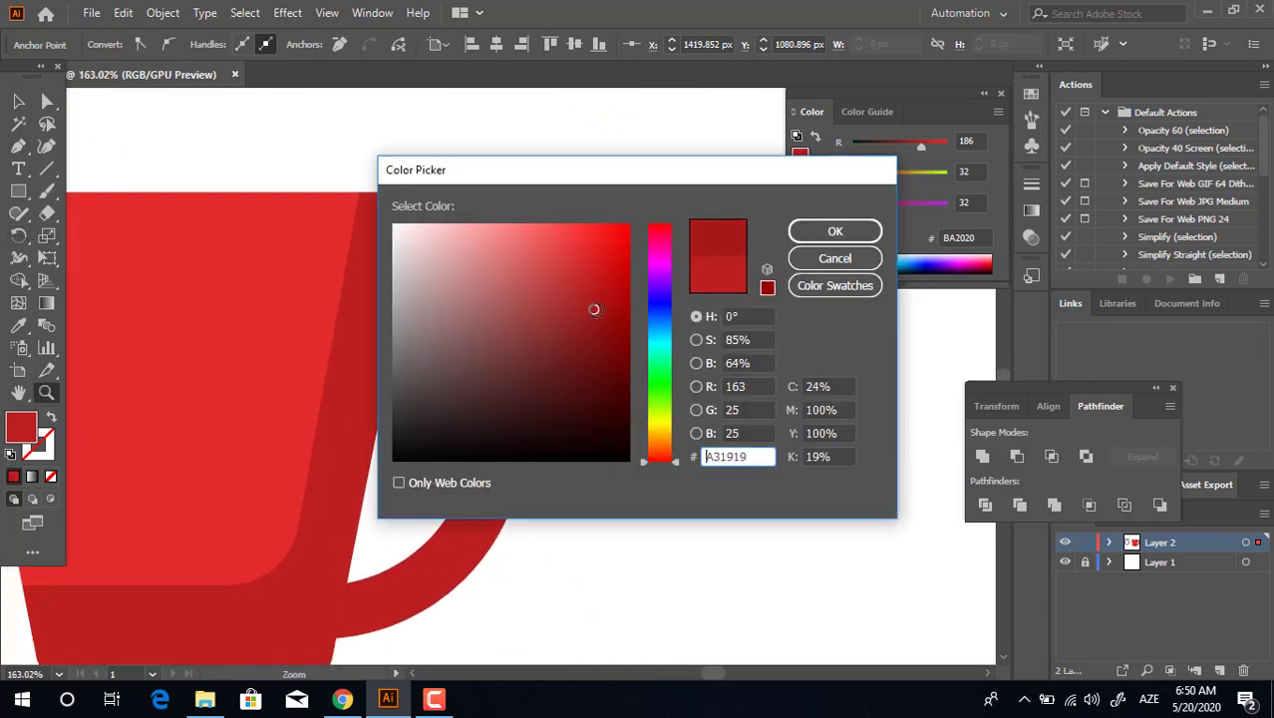
click(844, 231)
drag(491, 274, 812, 374)
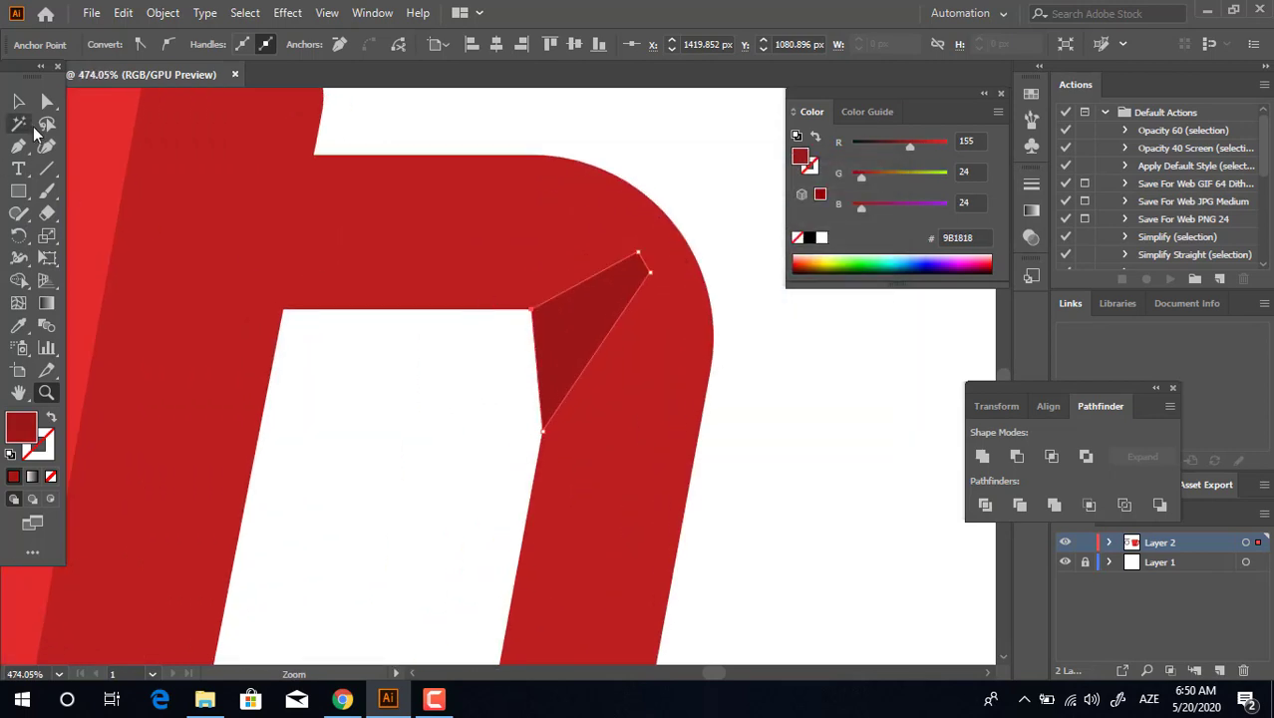
Round all corners of the small dark red shape at the handle's bend.
click(47, 123)
click(47, 103)
click(642, 274)
drag(641, 274, 623, 287)
click(22, 103)
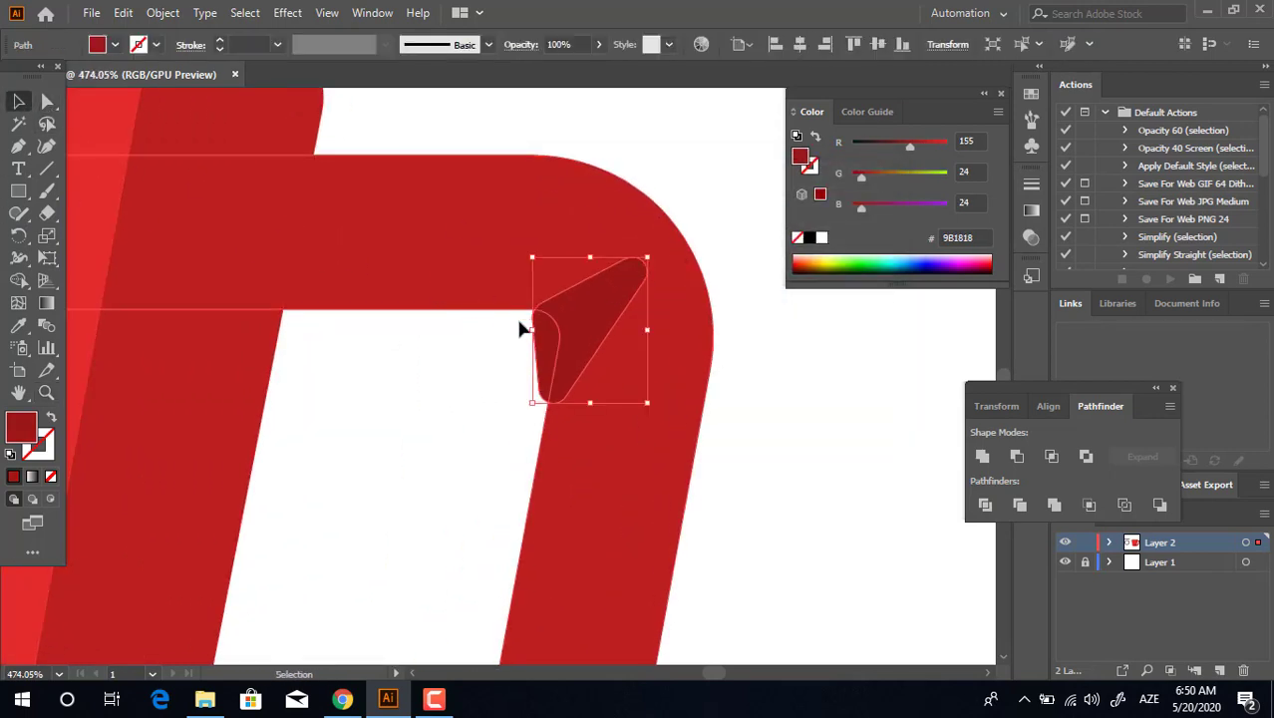
key(z)
drag(549, 364, 420, 293)
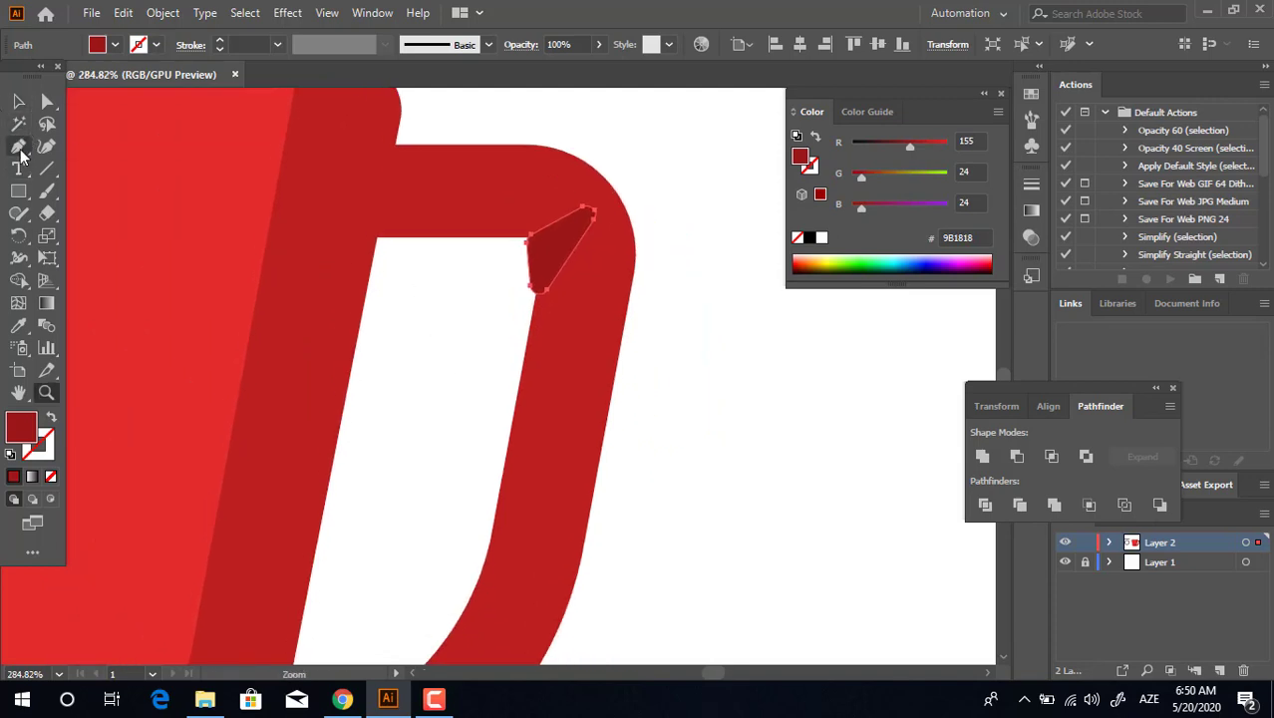
Draw a narrow closed four-point shape with the Pen tool where the handle's upper arm meets the cup, and round its upper corners.
click(18, 147)
click(380, 239)
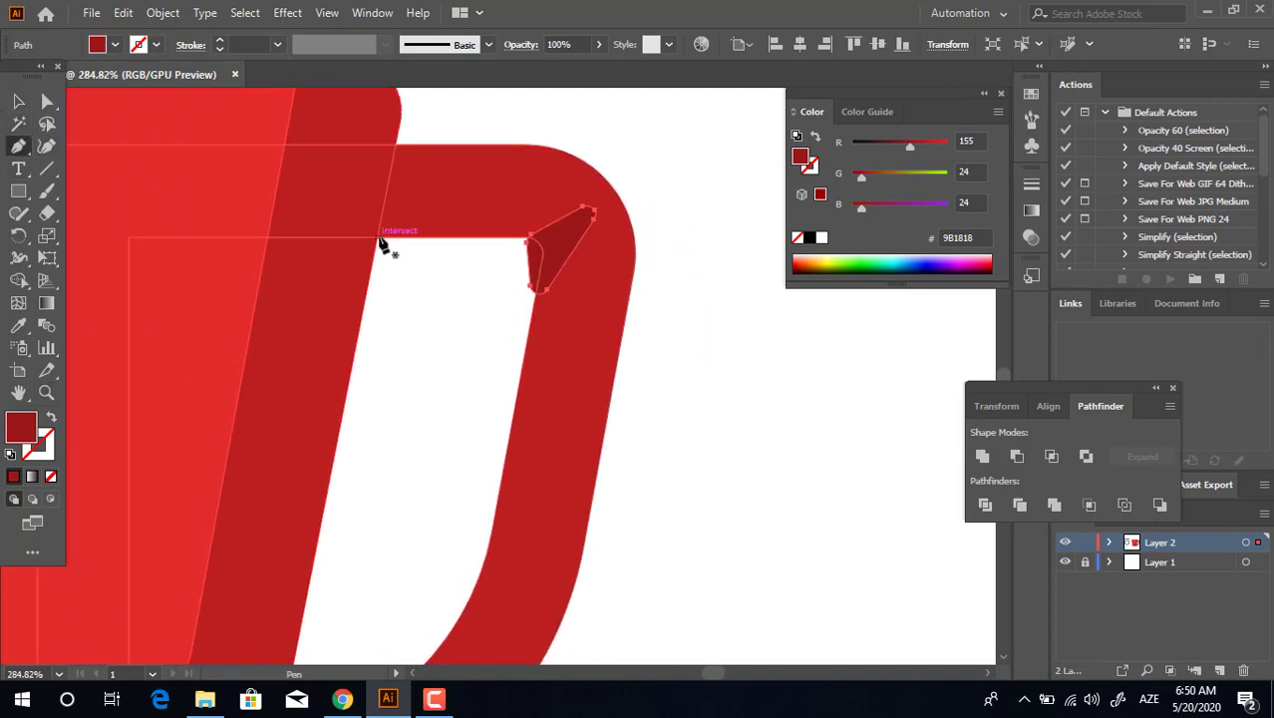
click(392, 163)
click(408, 162)
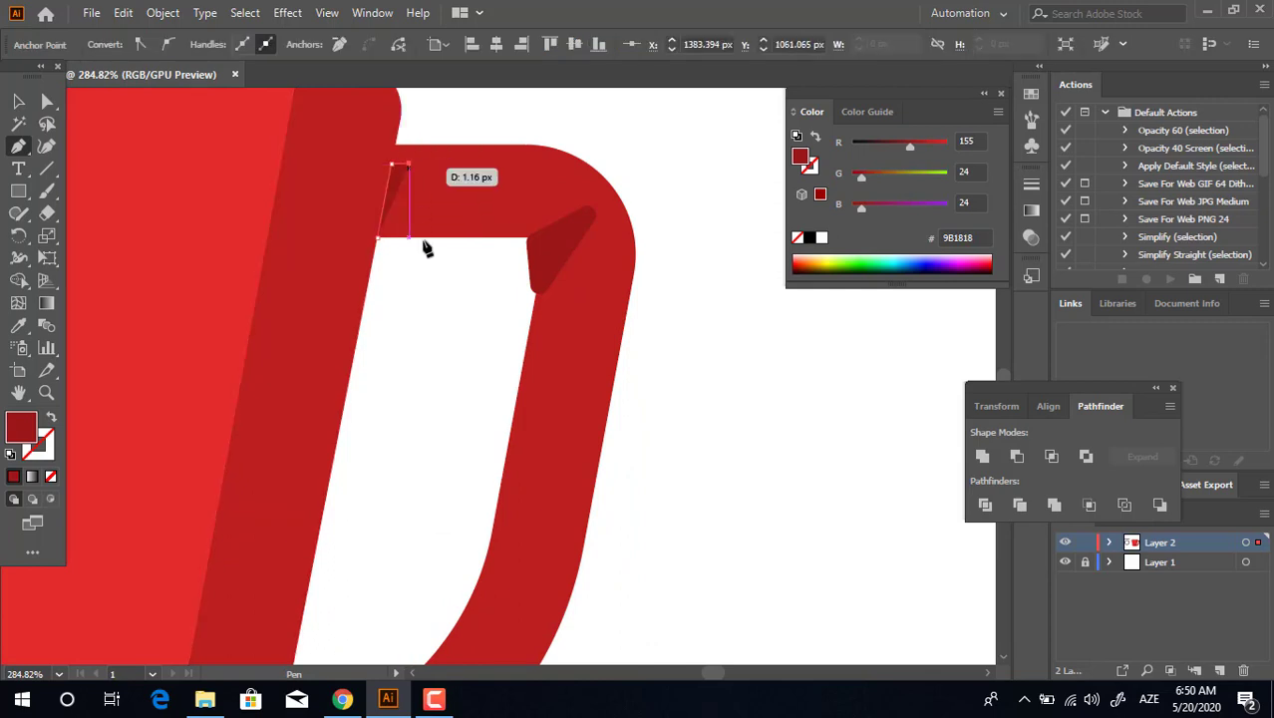
click(422, 237)
click(378, 239)
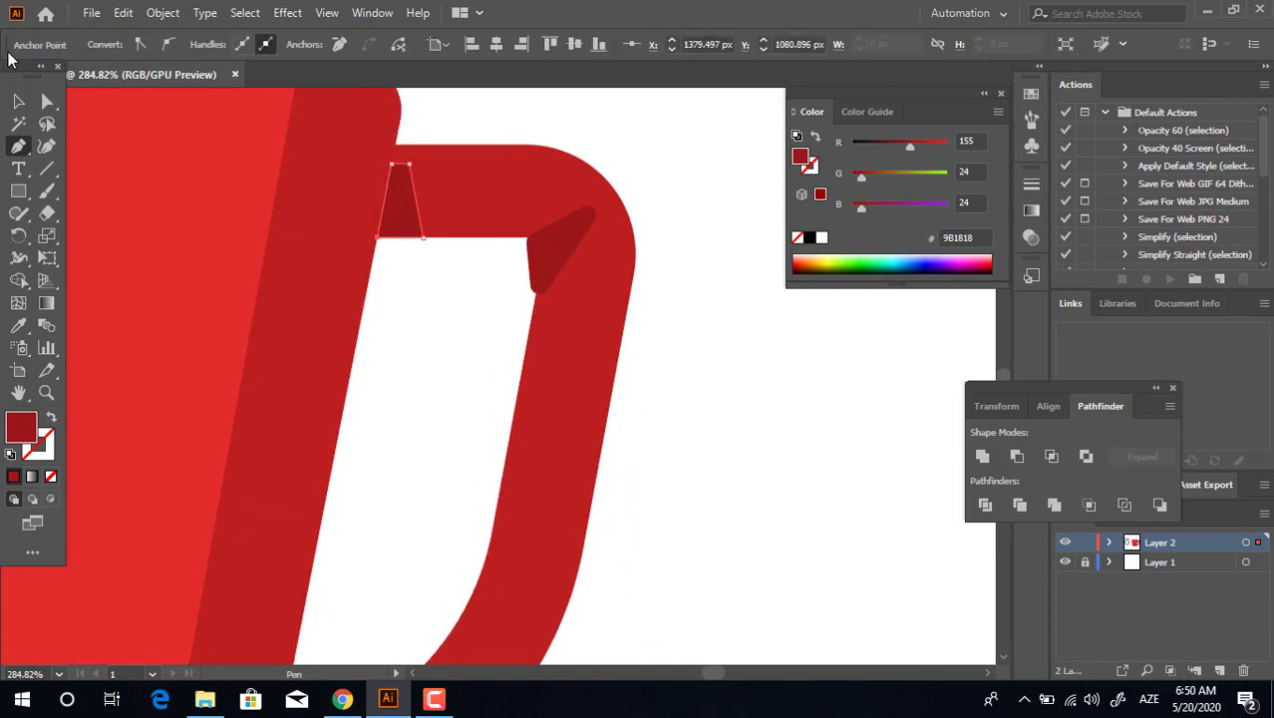
click(45, 103)
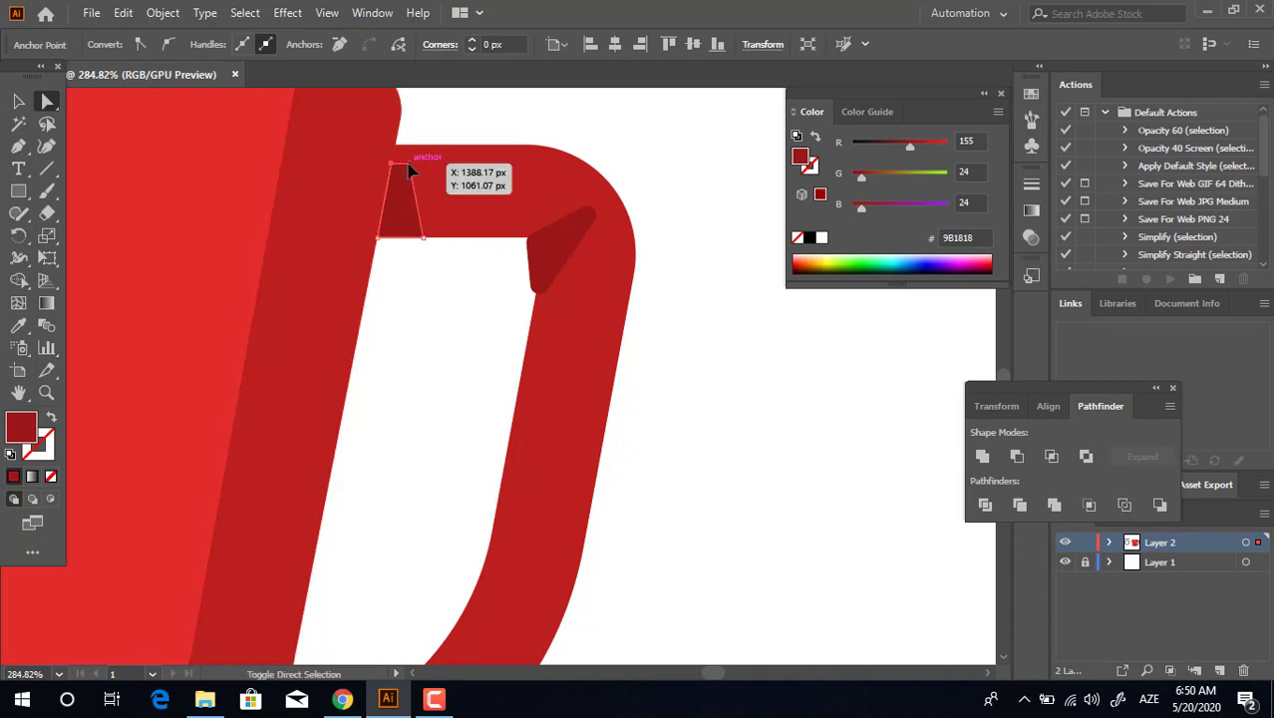
click(404, 210)
Draw a closed six-point shape with the Pen tool covering the handle's lower joint and extending over the cup's base.
key(z)
drag(401, 180, 254, 285)
drag(449, 399, 444, 430)
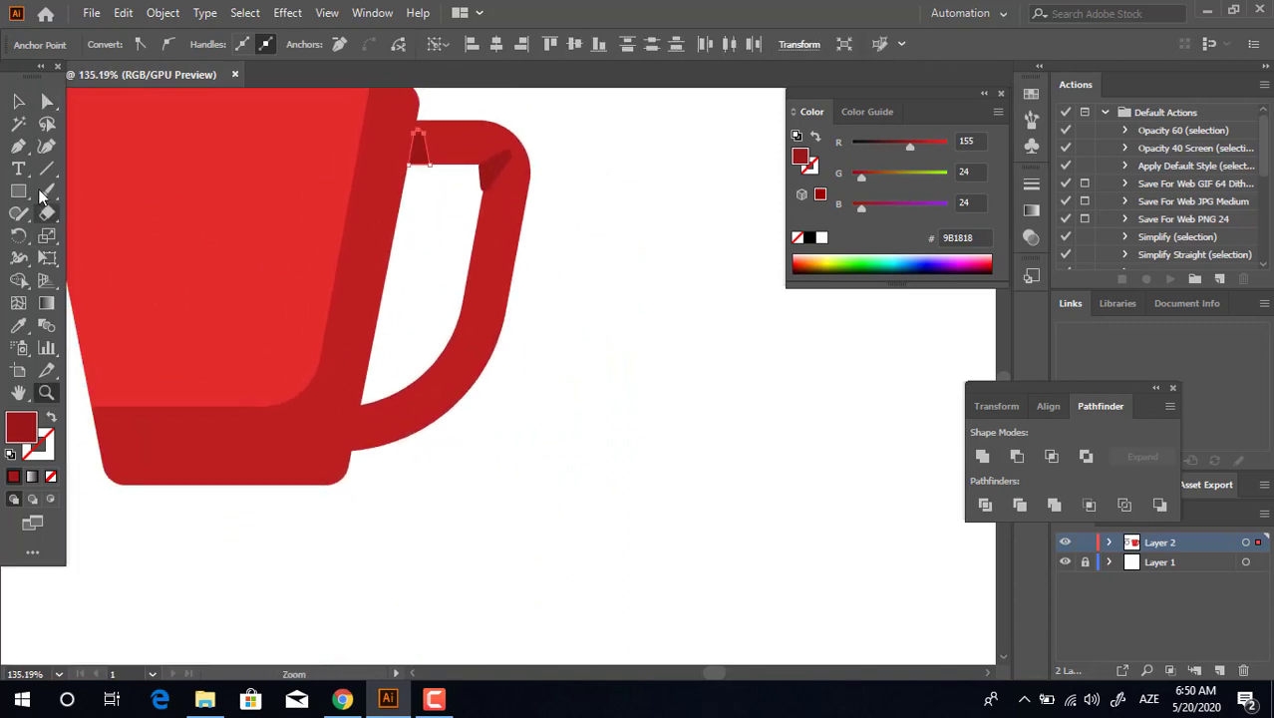
click(19, 147)
drag(388, 387, 389, 414)
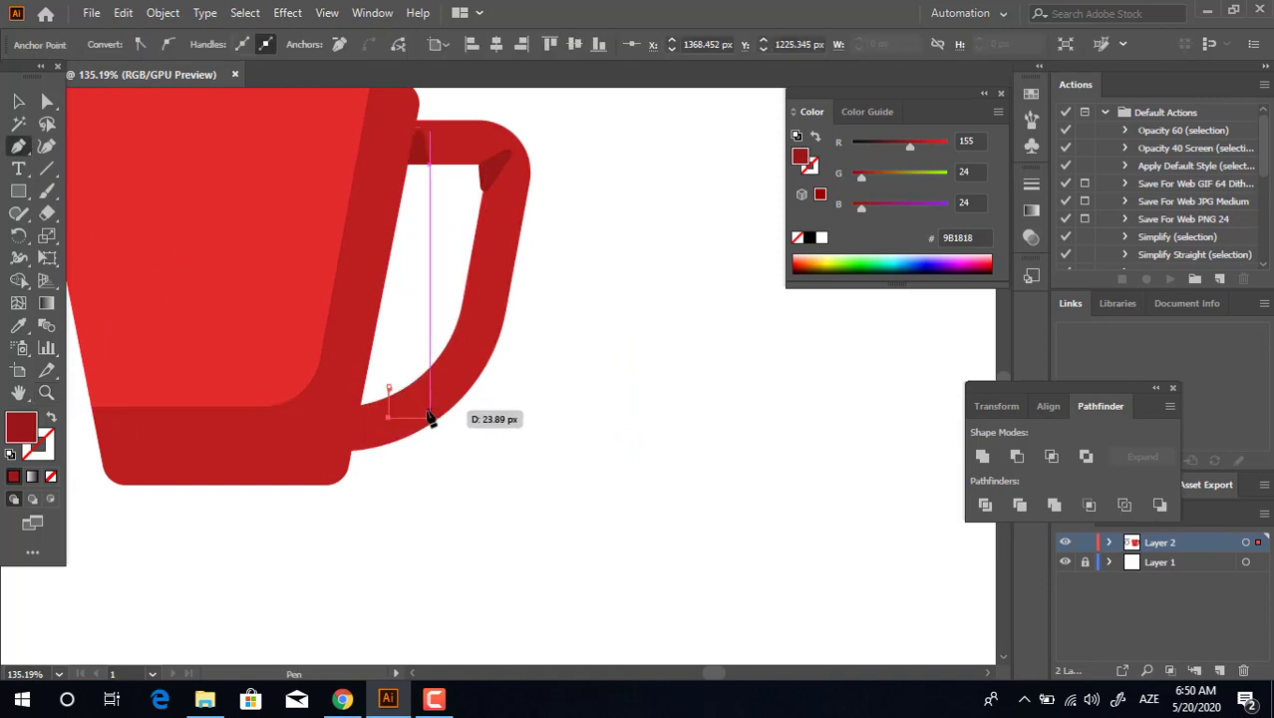
click(489, 416)
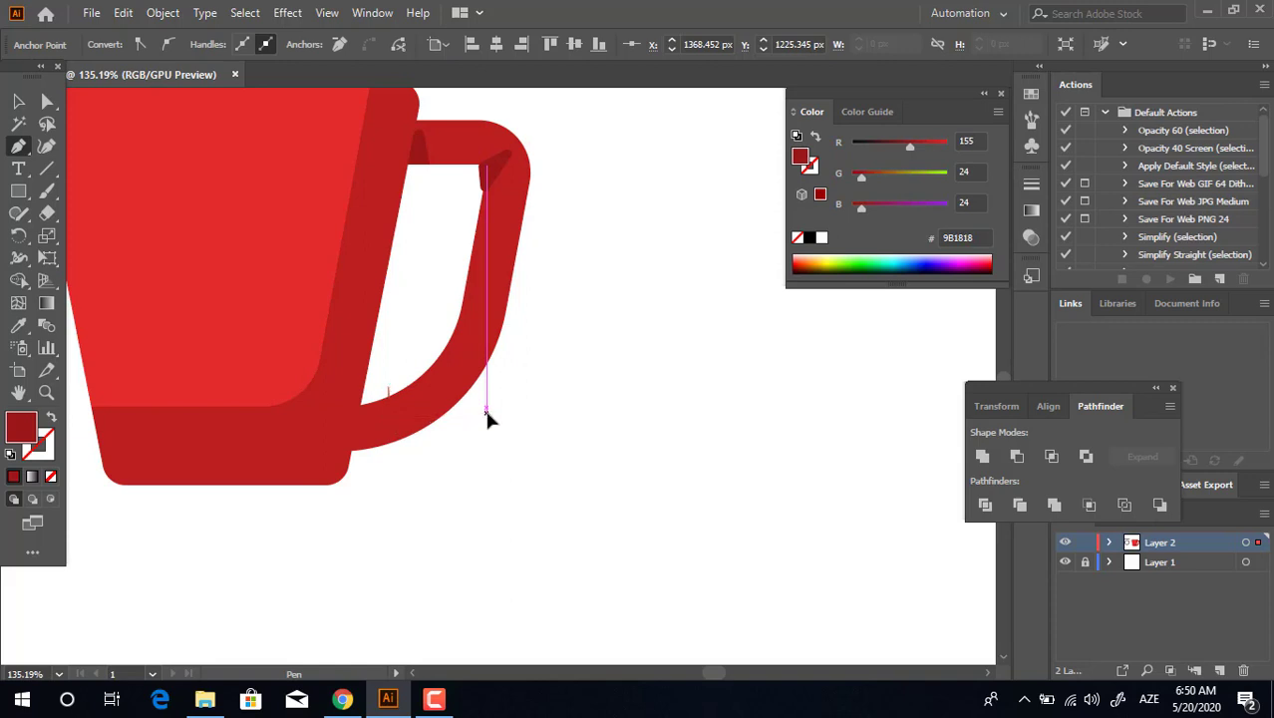
click(419, 487)
click(215, 487)
click(215, 338)
click(390, 390)
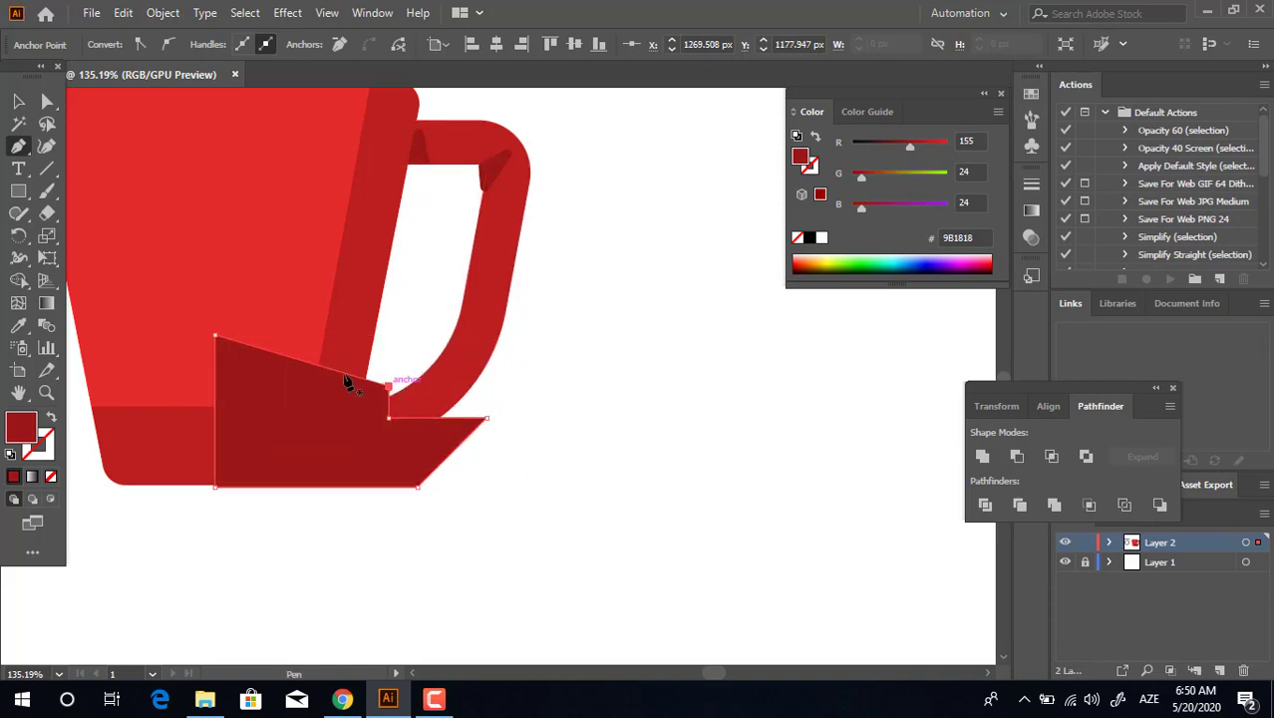
Round the inner corner of the new dark red shape where it crosses the lower handle.
key(a)
click(388, 420)
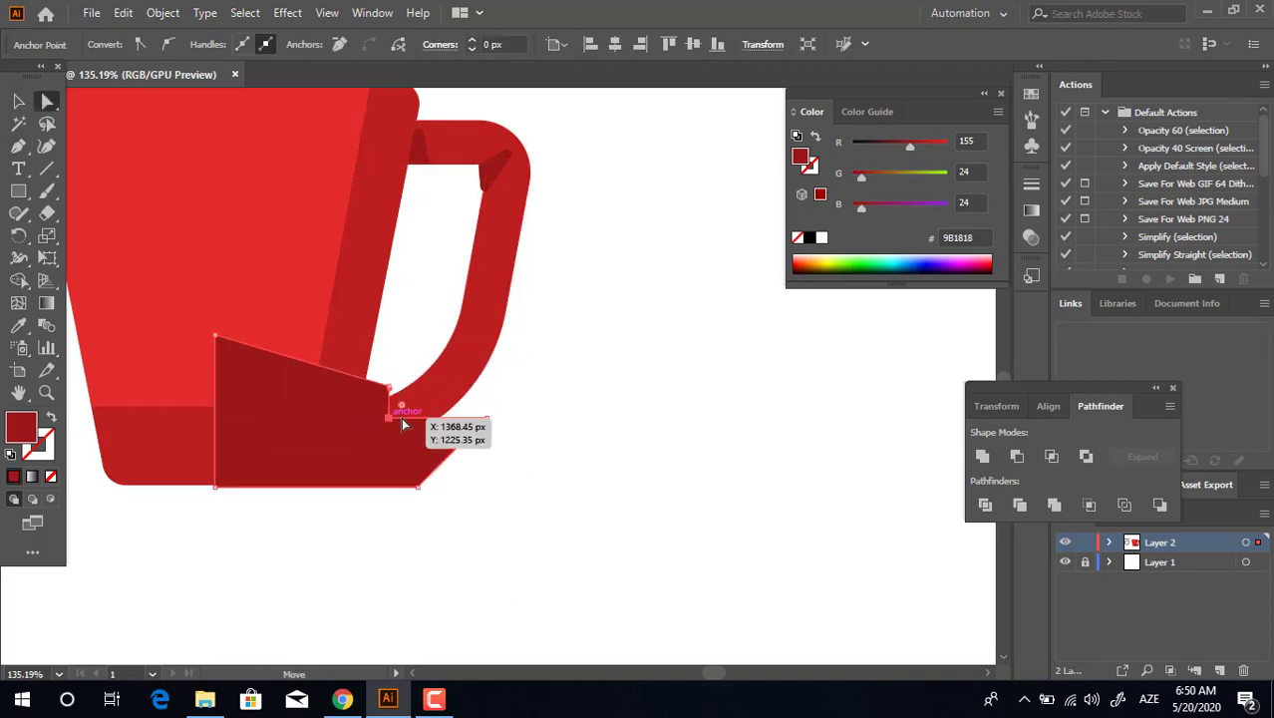
mouse_move(402, 408)
mouse_down()
mouse_move(413, 404)
mouse_move(399, 406)
mouse_up()
Divide the handle with the bend shading and the lower joint shape using Pathfinder.
key(v)
shift+click(494, 169)
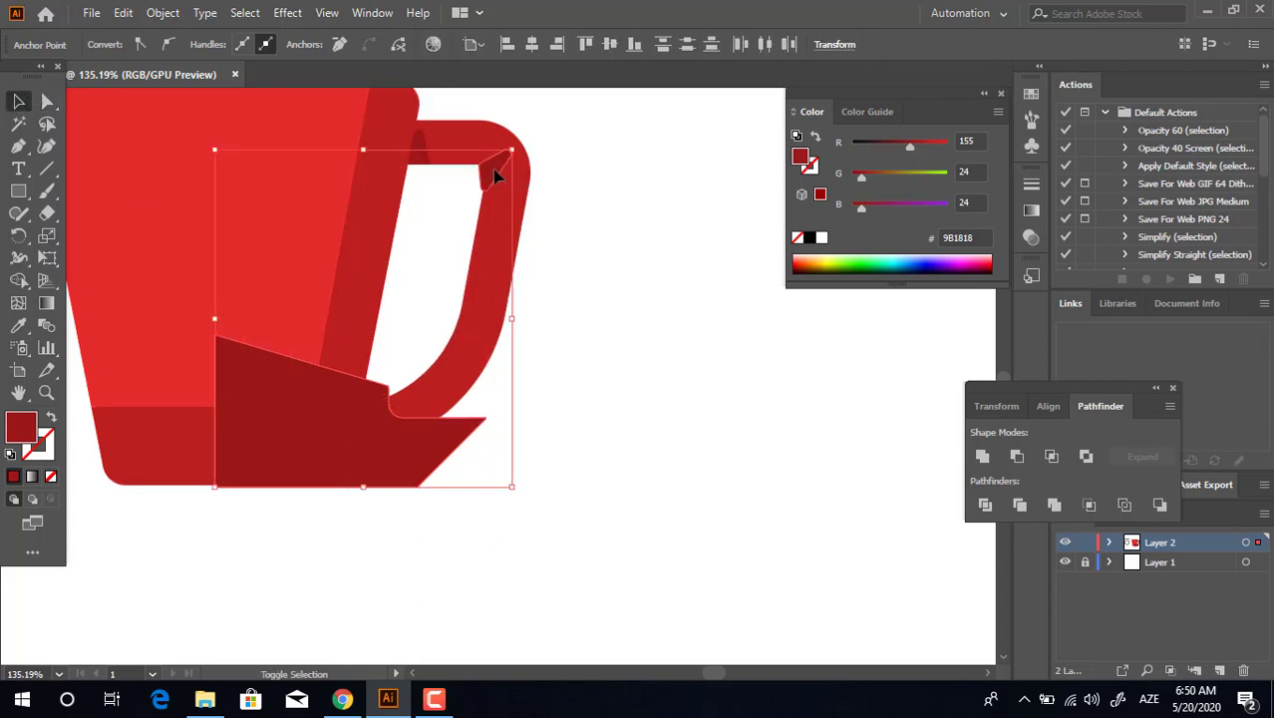
shift+click(475, 342)
click(986, 506)
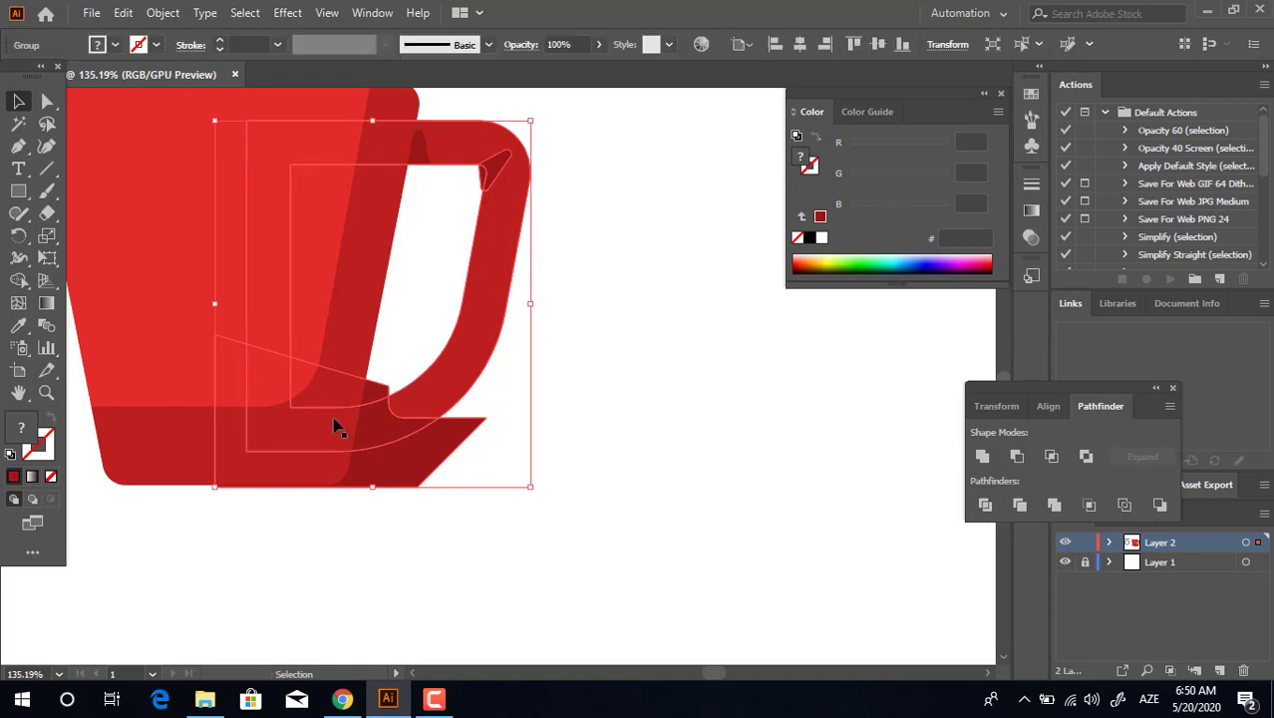
Isolate the divided group, delete the dark red pieces outside the handle, and exit isolation.
double_click(370, 424)
click(370, 399)
shift+click(415, 477)
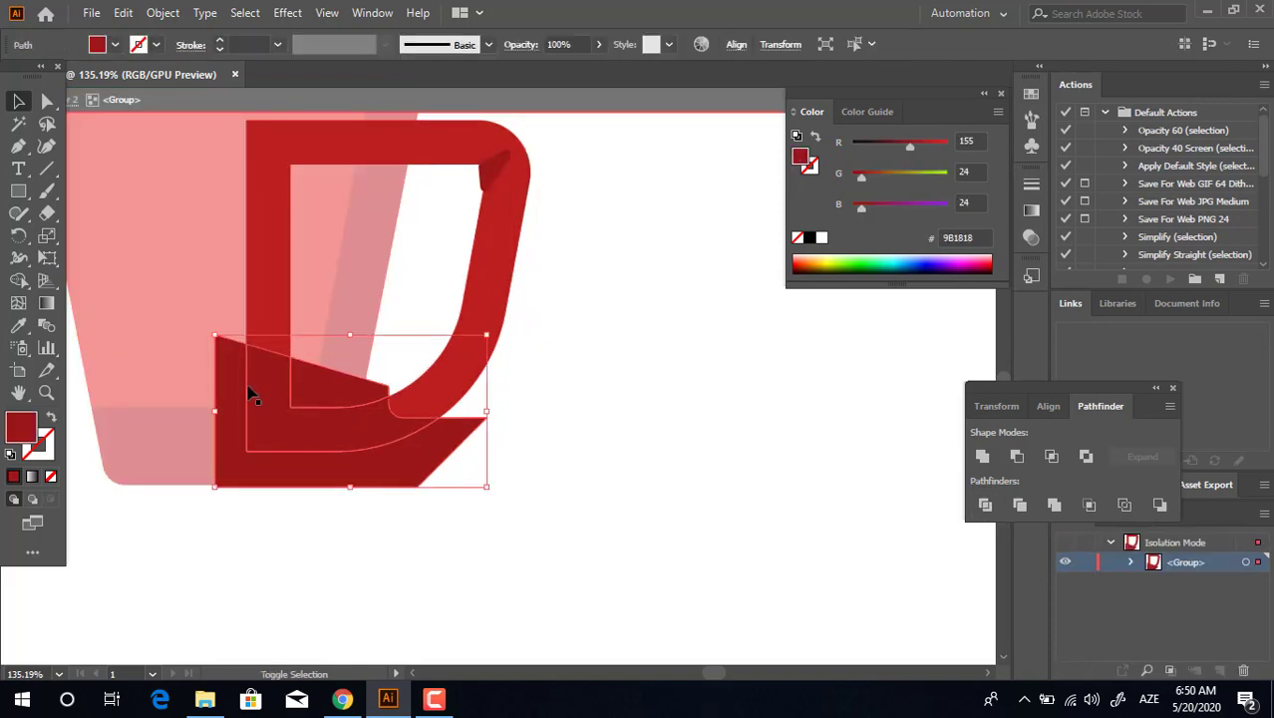
shift+click(257, 287)
shift+click(487, 176)
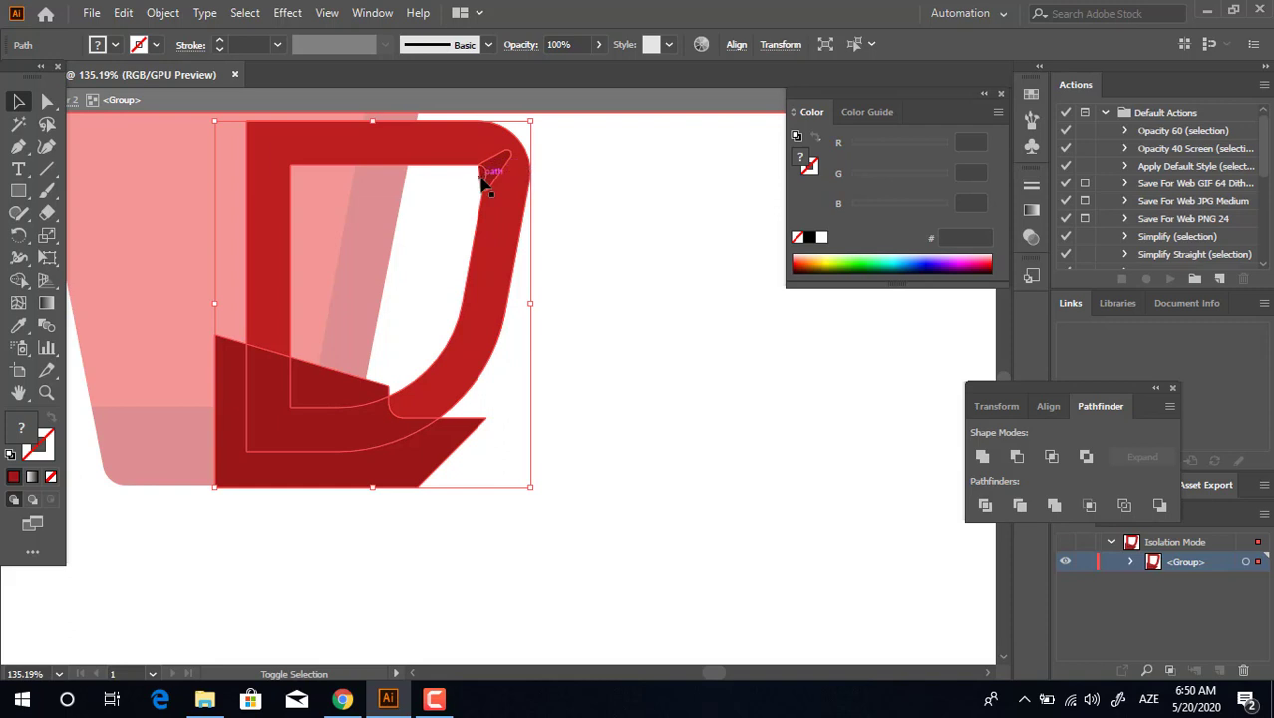
shift+click(446, 150)
key(Delete)
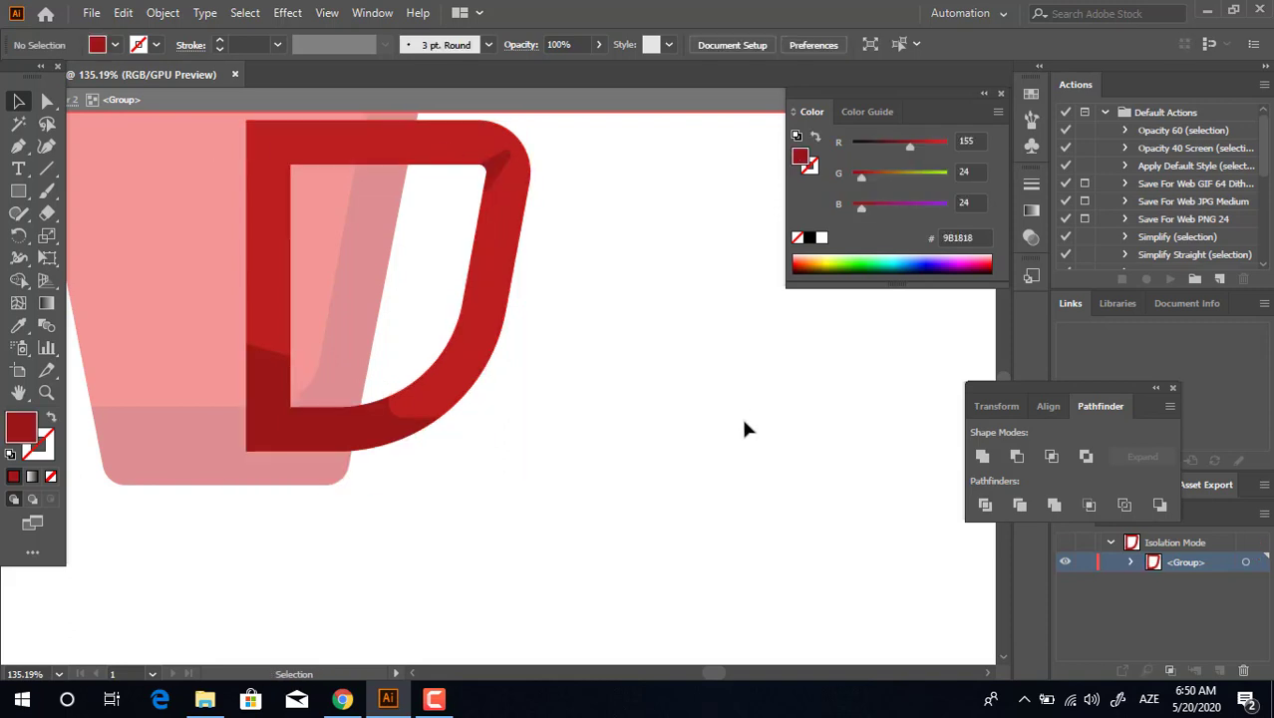
double_click(738, 415)
Draw a small horizontal rectangle near the cup's upper rim as a highlight.
key(z)
key(space)
drag(731, 430, 703, 501)
key(space)
drag(617, 371, 666, 466)
drag(557, 390, 633, 394)
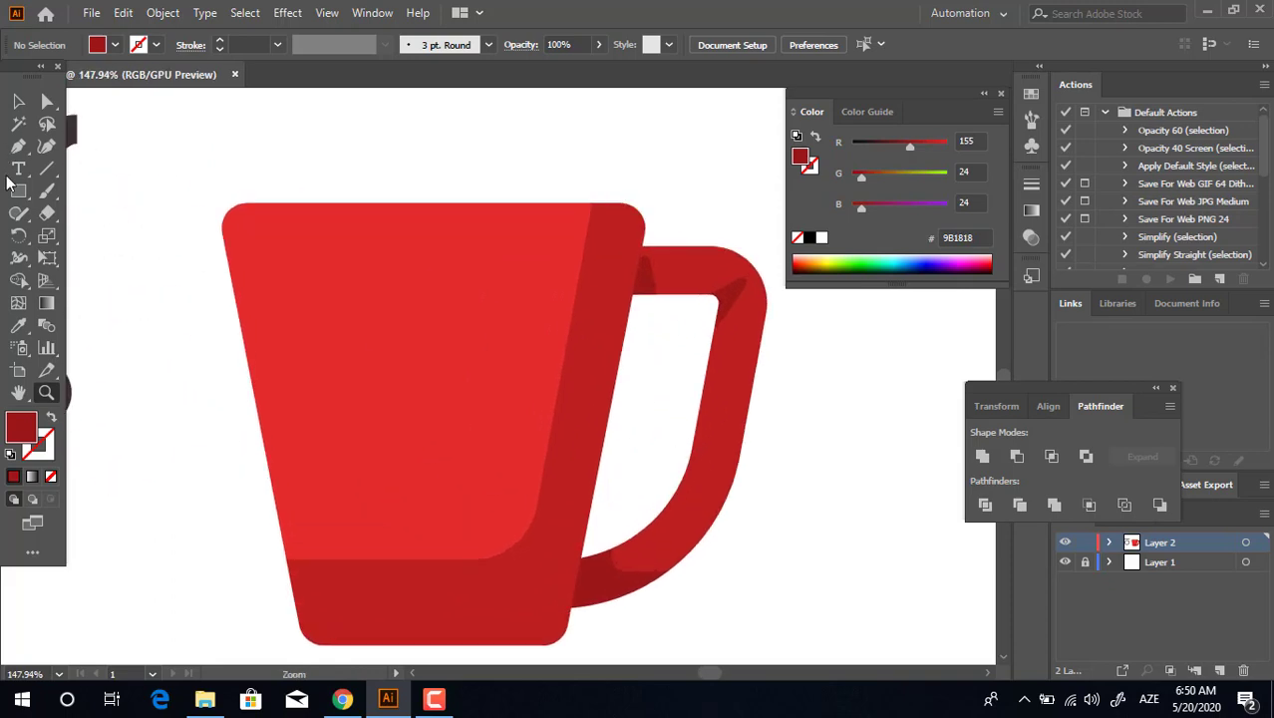
key(m)
drag(267, 221, 416, 265)
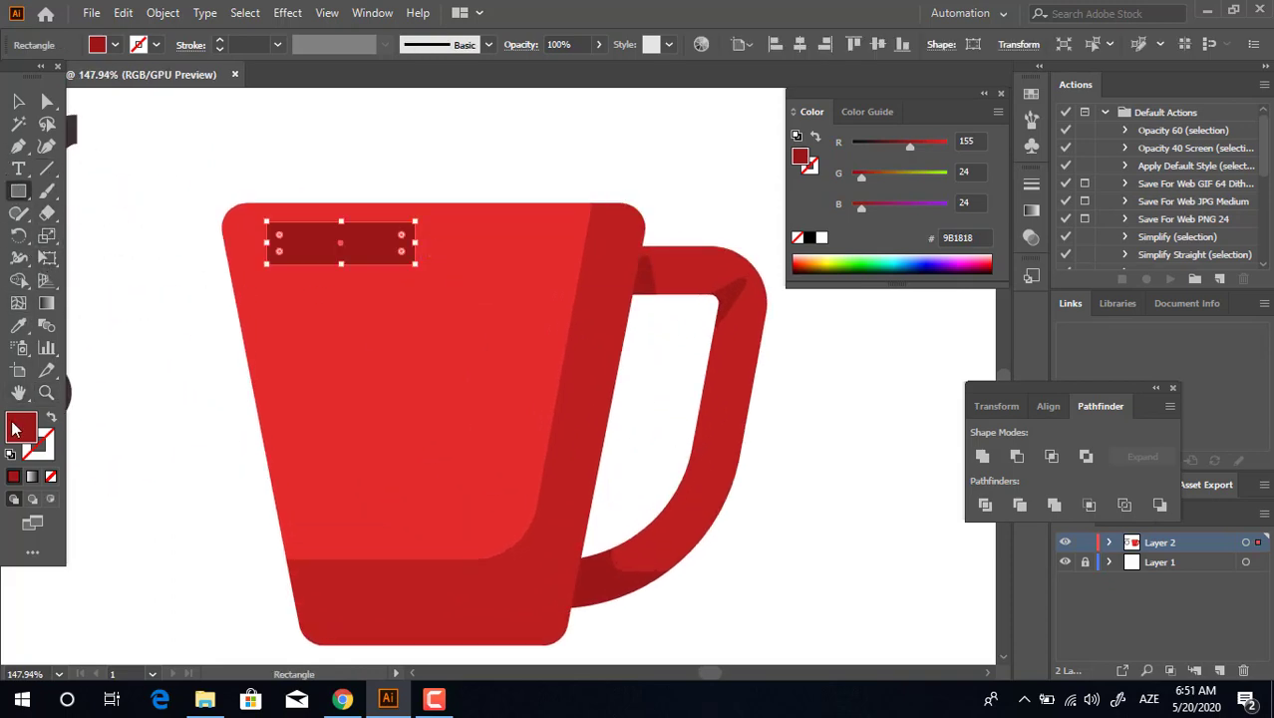
Sample the cup's red for the highlight rectangle and lighten its fill to F47676.
click(18, 326)
click(261, 329)
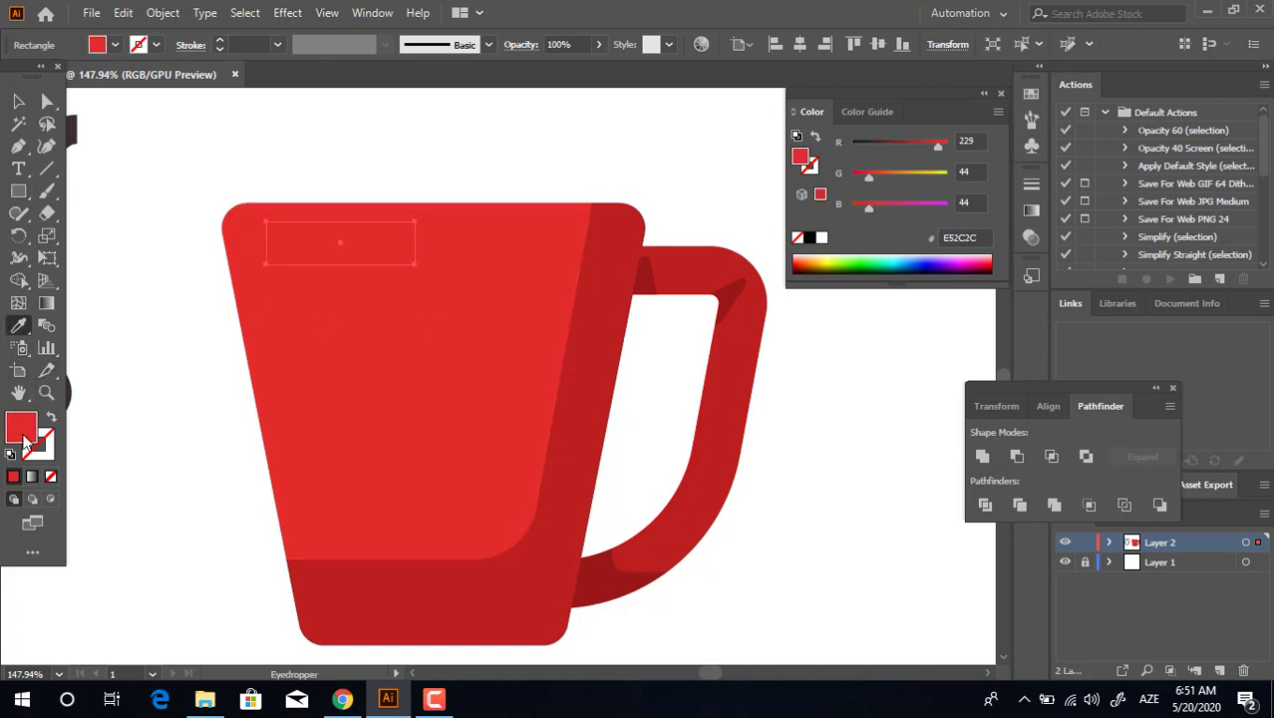
double_click(36, 429)
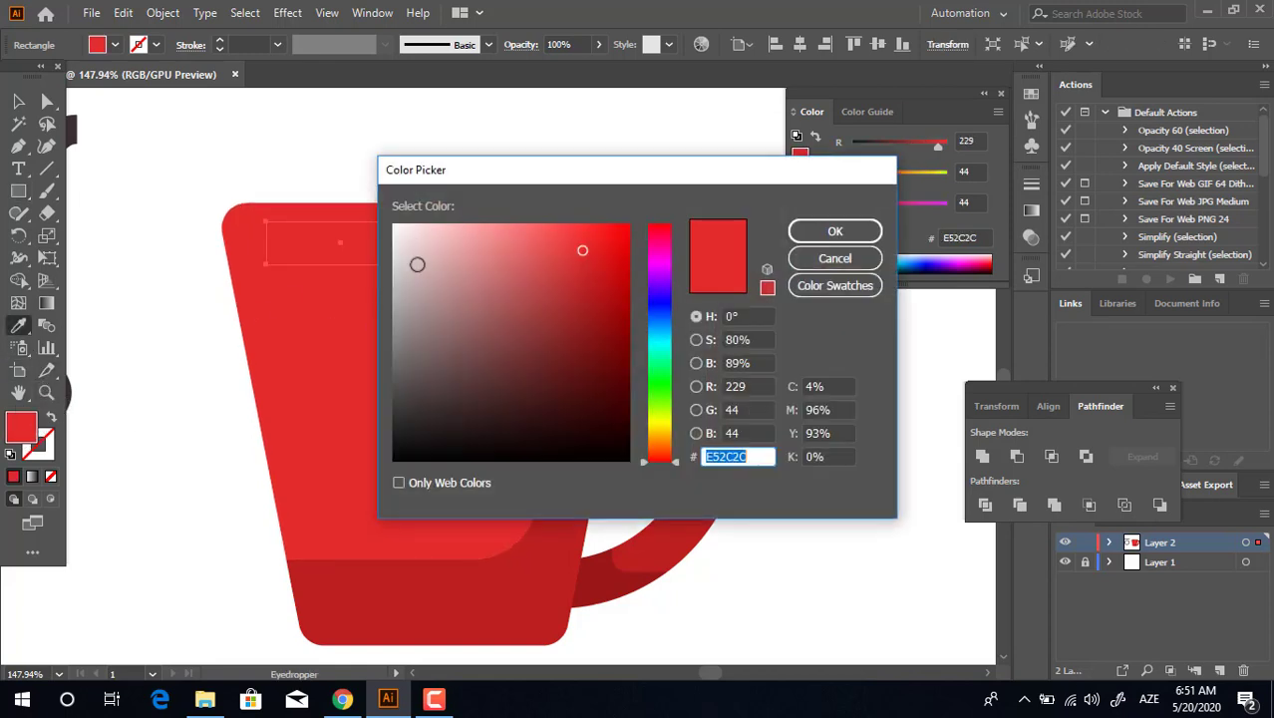
drag(503, 228, 514, 233)
click(835, 231)
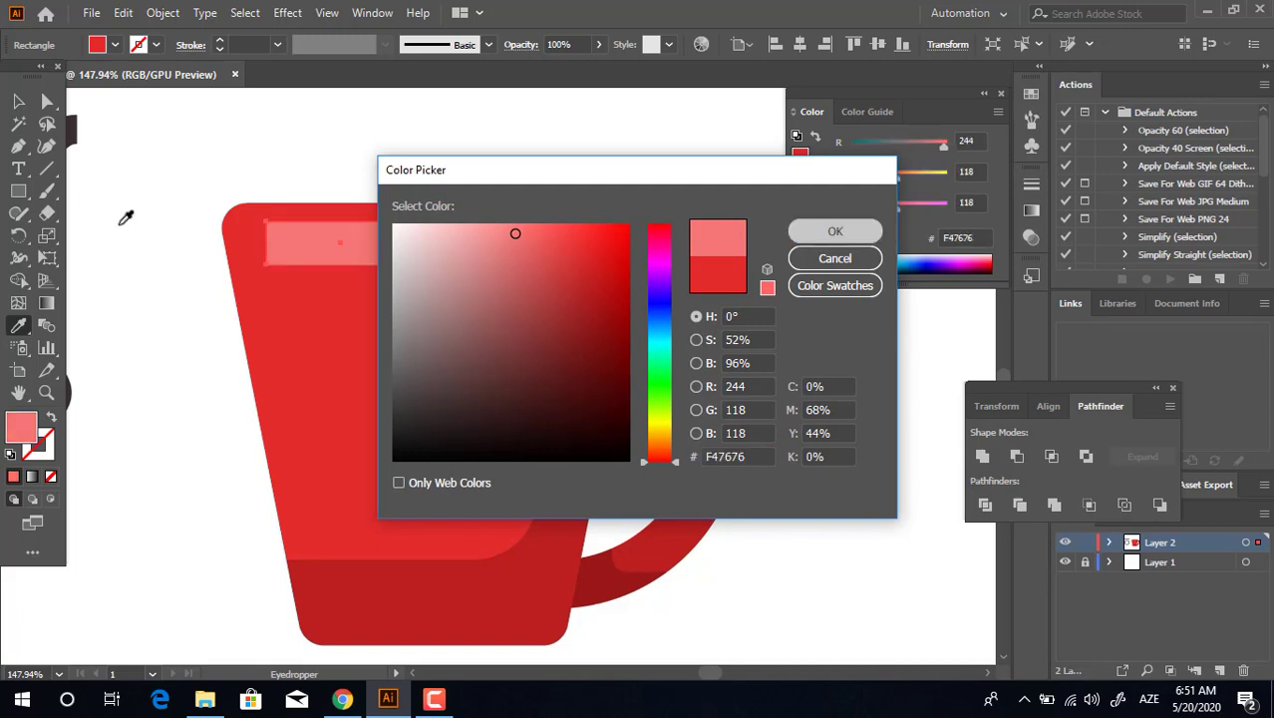
Round the highlight rectangle's corners fully into a pill shape.
click(47, 101)
drag(279, 243, 540, 256)
key(v)
click(421, 157)
click(344, 249)
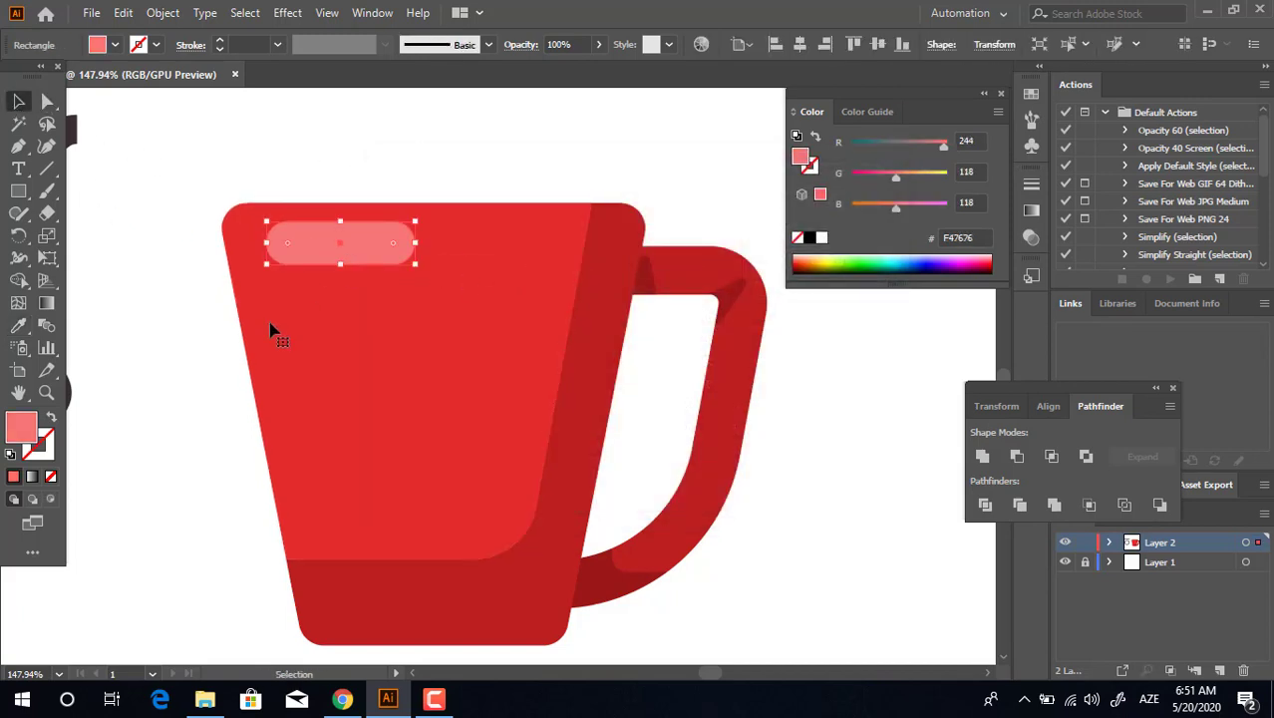
Draw a small pink circle of the pill's height just beyond the pill highlight's inner end.
drag(18, 191, 158, 237)
drag(339, 242, 455, 265)
click(18, 100)
click(461, 179)
Group all parts of the cup, including the handle and highlights.
key(z)
drag(501, 167, 316, 170)
key(space)
drag(287, 294, 247, 358)
drag(324, 276, 399, 276)
key(space)
drag(399, 255, 389, 310)
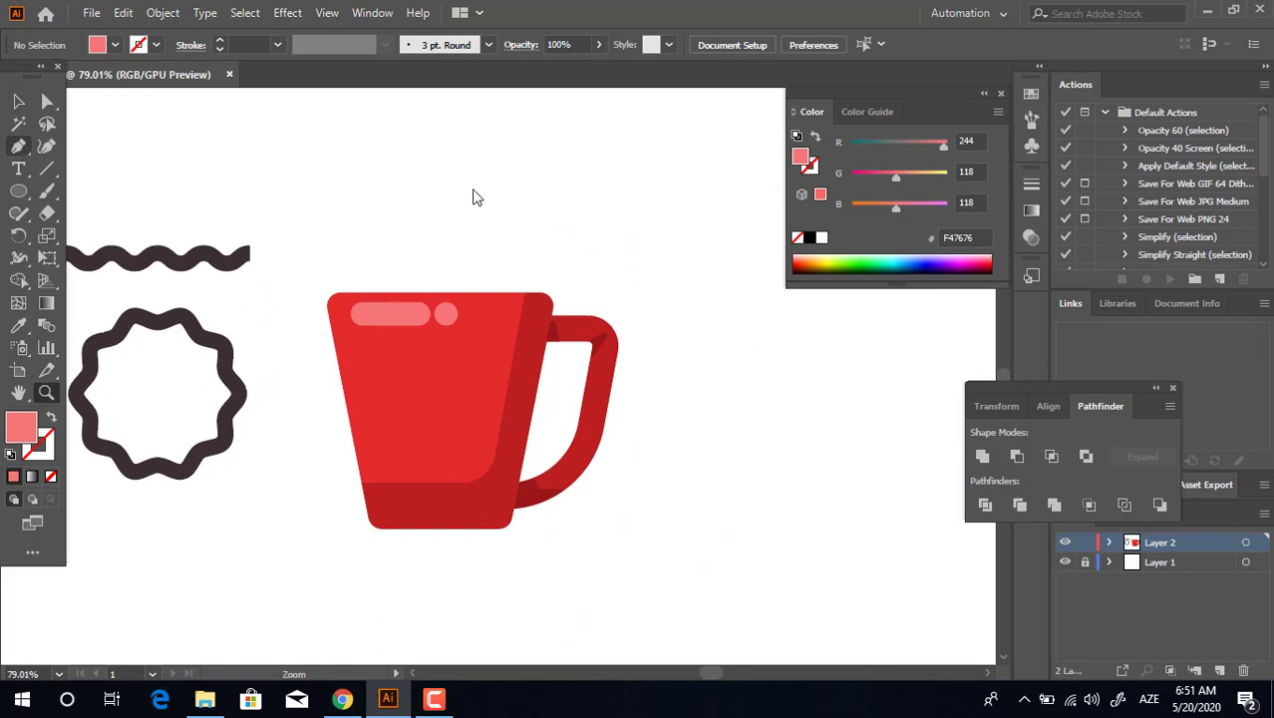
key(p)
click(17, 102)
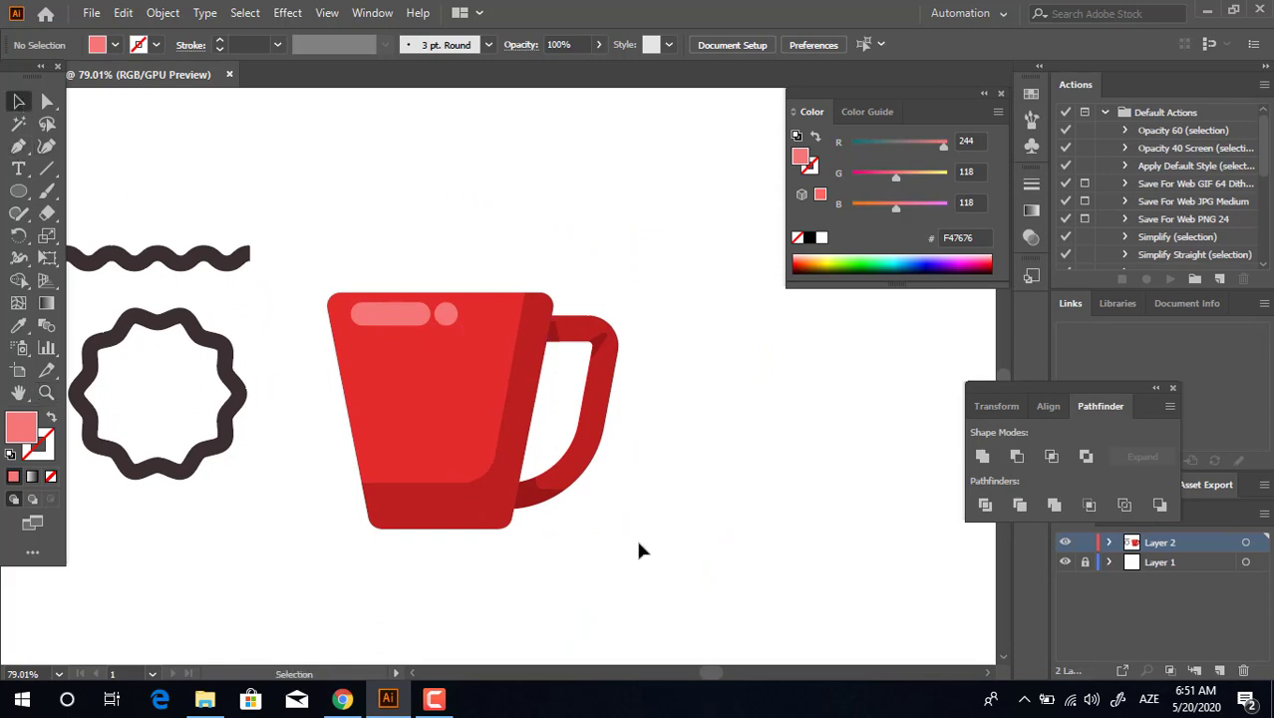
drag(439, 340, 341, 265)
right_click(478, 441)
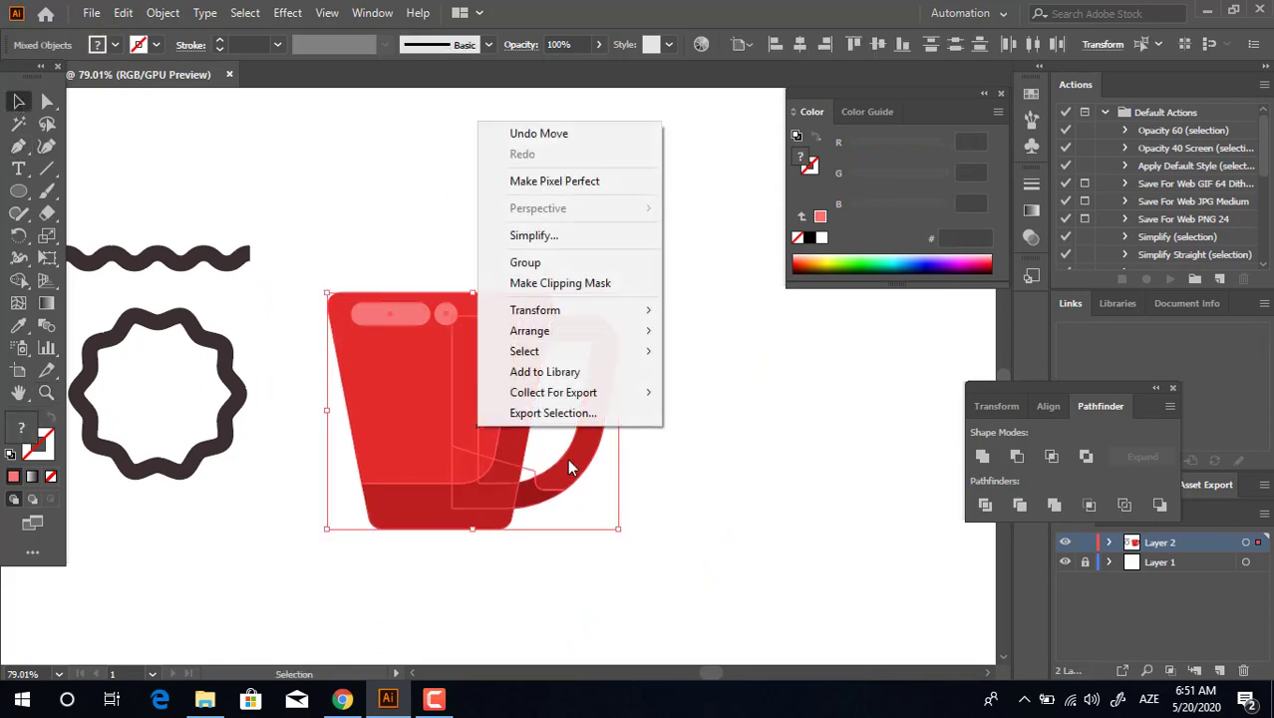
click(573, 262)
click(711, 467)
Draw a straight vertical line with the Pen tool above the cup.
key(z)
drag(584, 434, 678, 463)
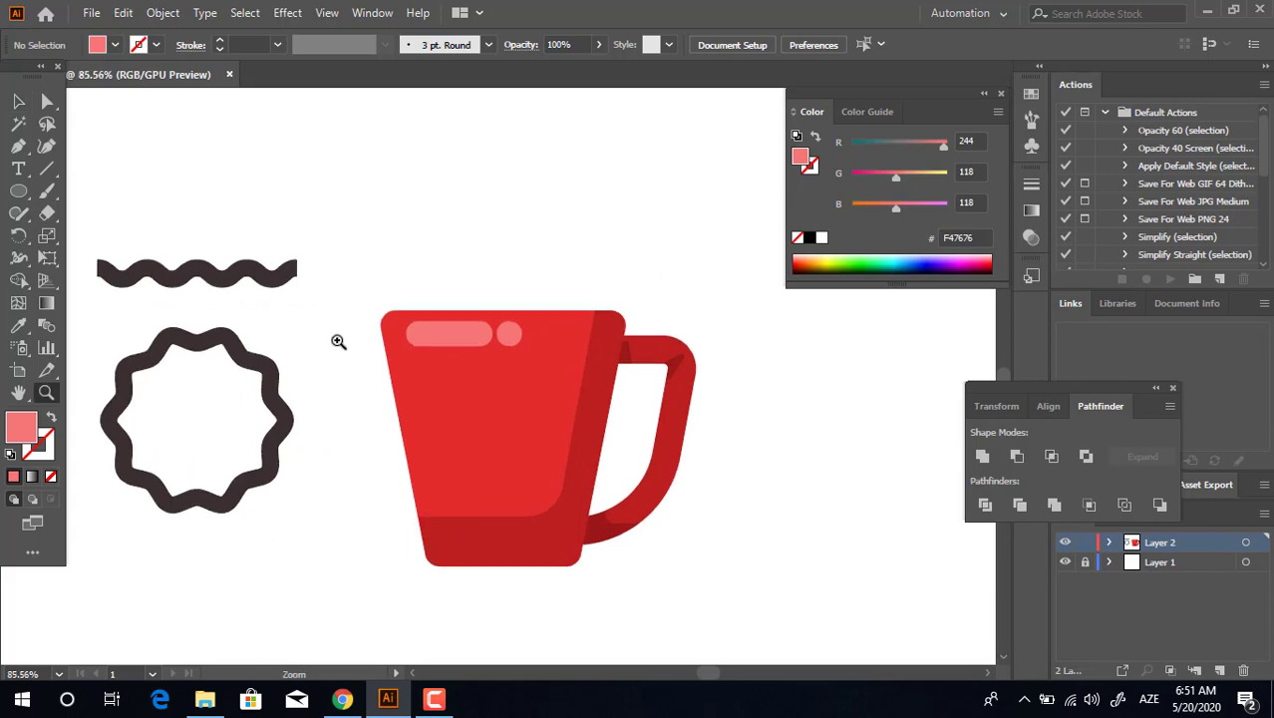
click(22, 146)
click(502, 110)
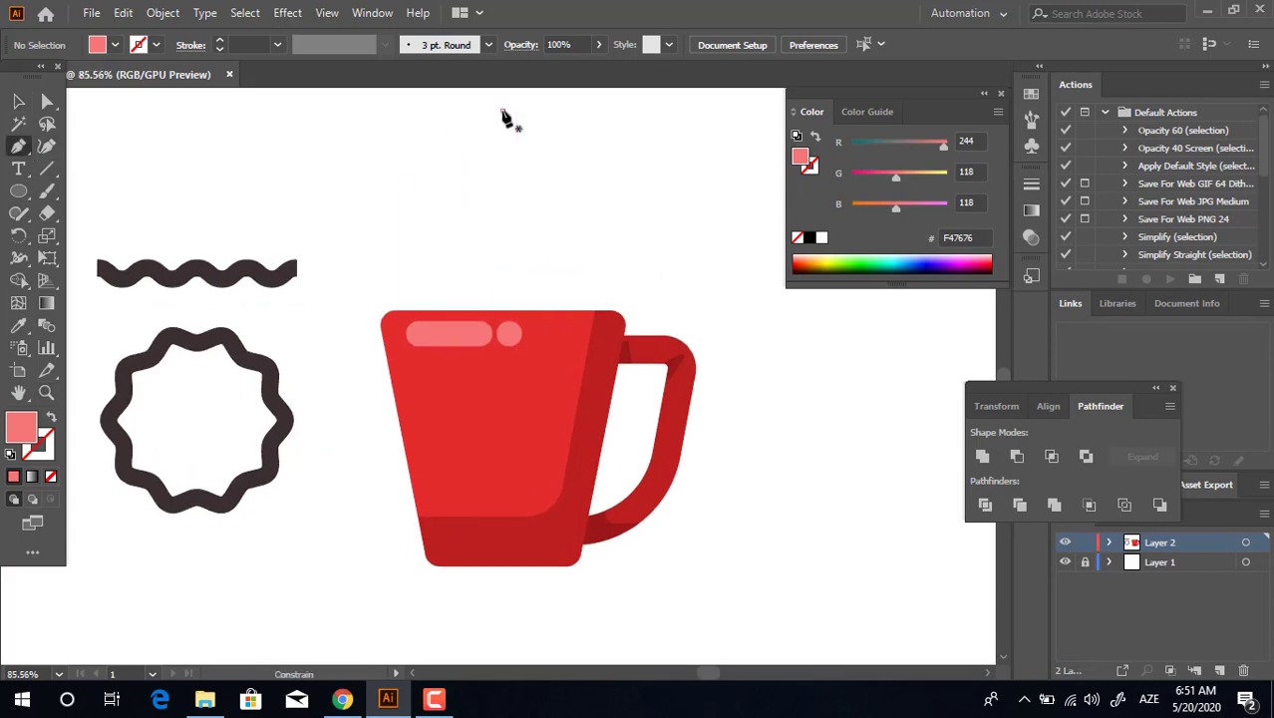
click(503, 251)
key(v)
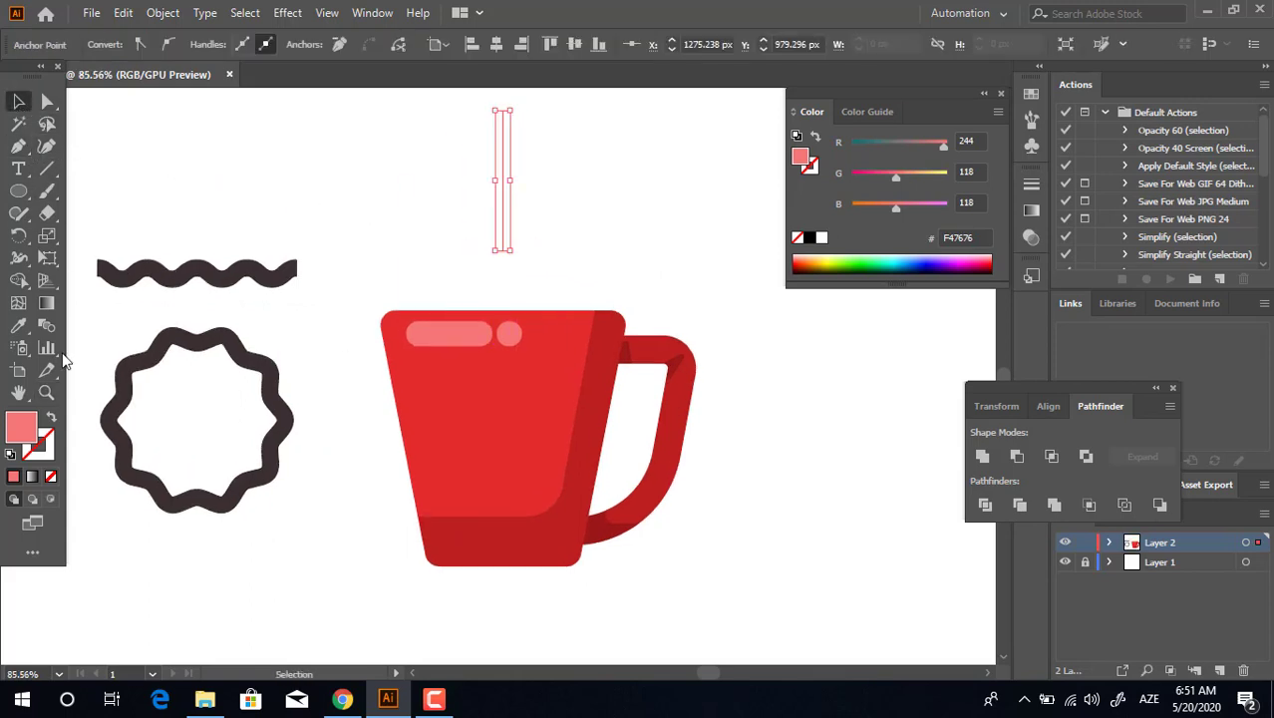
Give the vertical line a light blue C1D5E0 stroke and no fill.
double_click(21, 427)
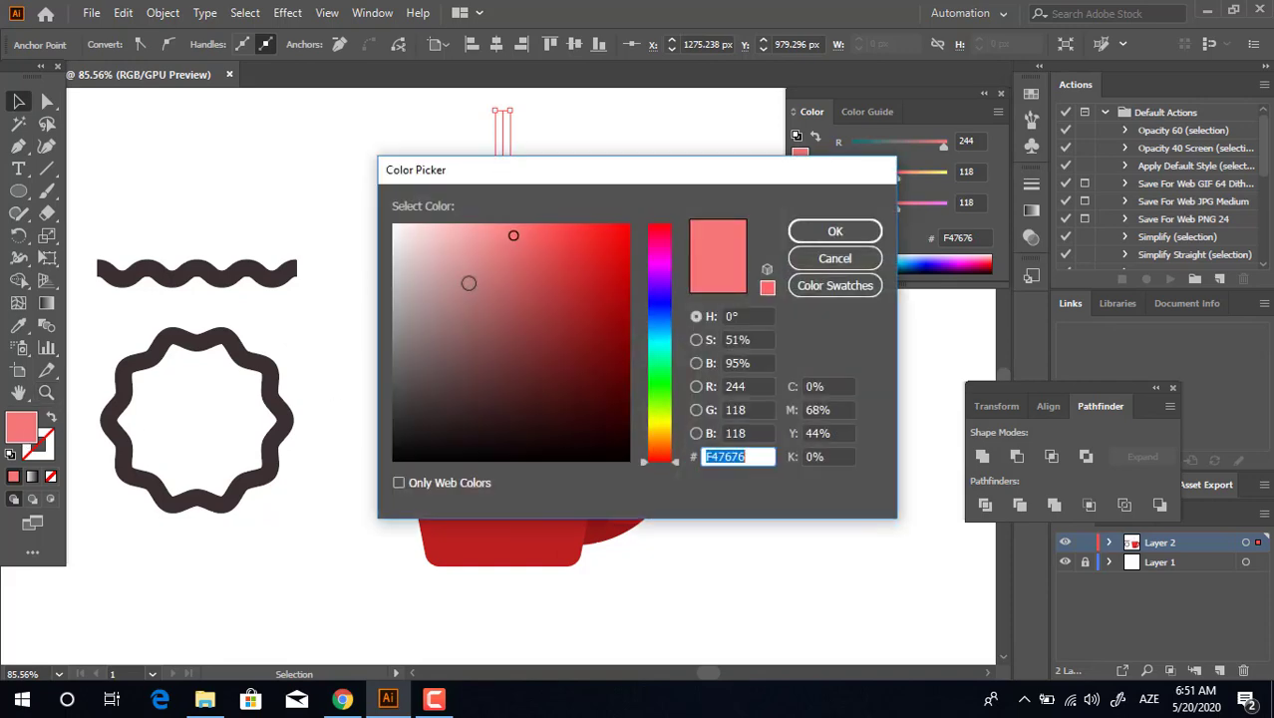
click(660, 328)
click(412, 254)
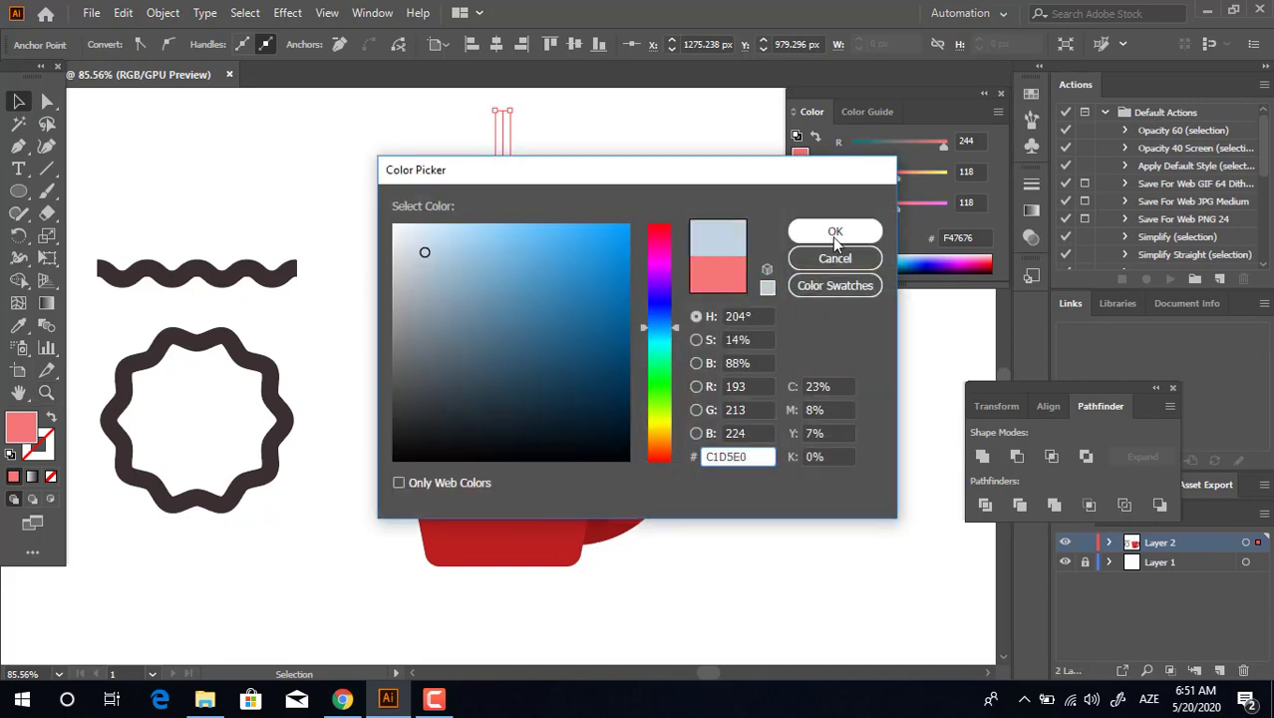
click(835, 231)
click(51, 420)
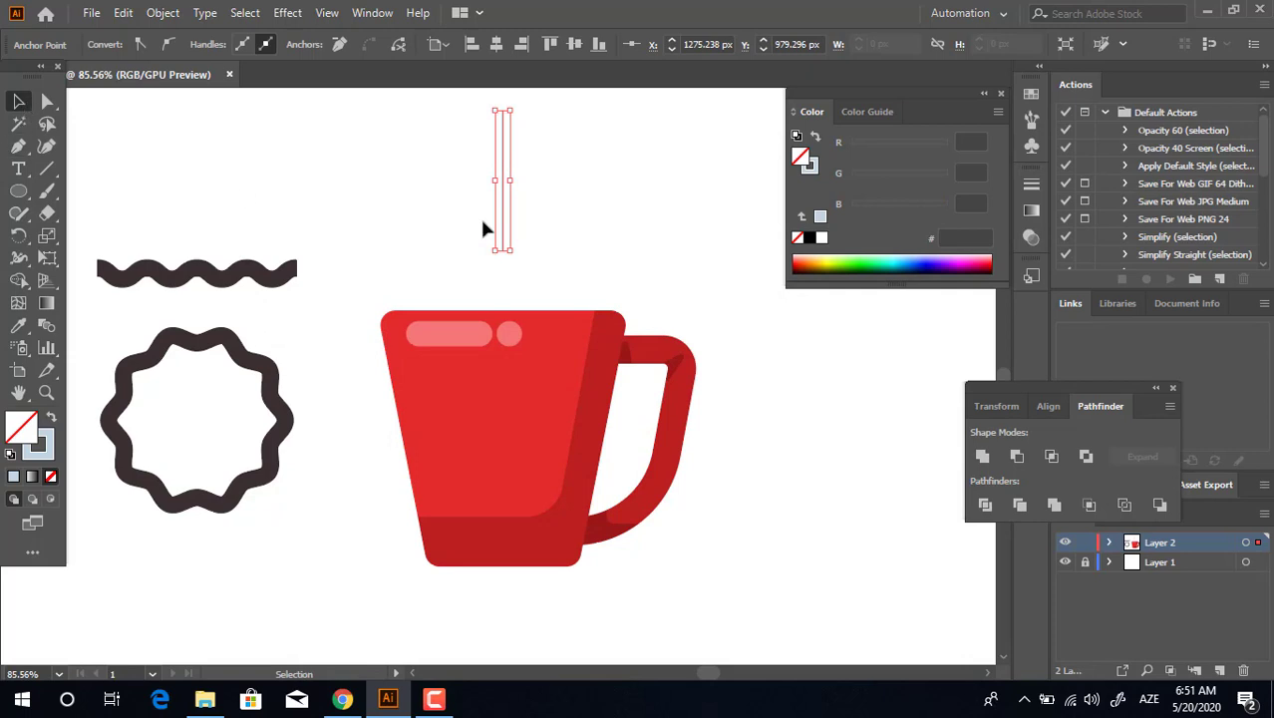
Set the vertical line's stroke weight to 20 pt.
drag(454, 165, 454, 164)
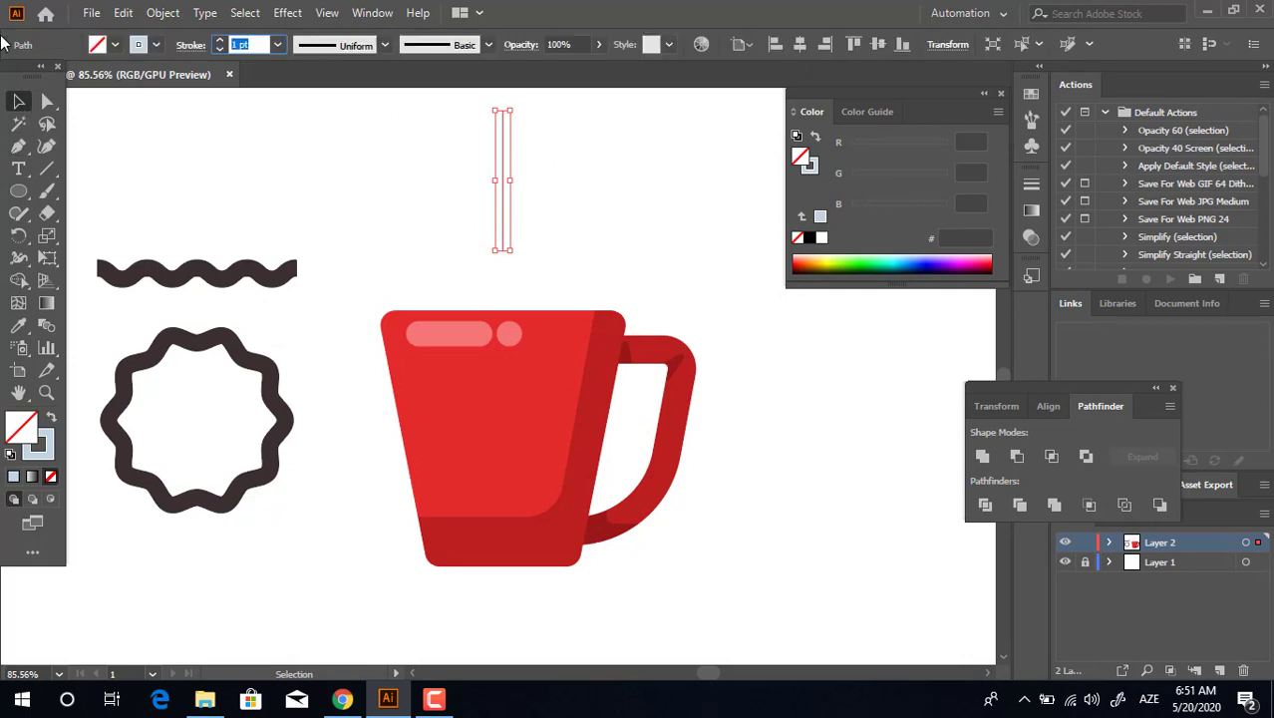
text(20)
key(Return)
click(612, 211)
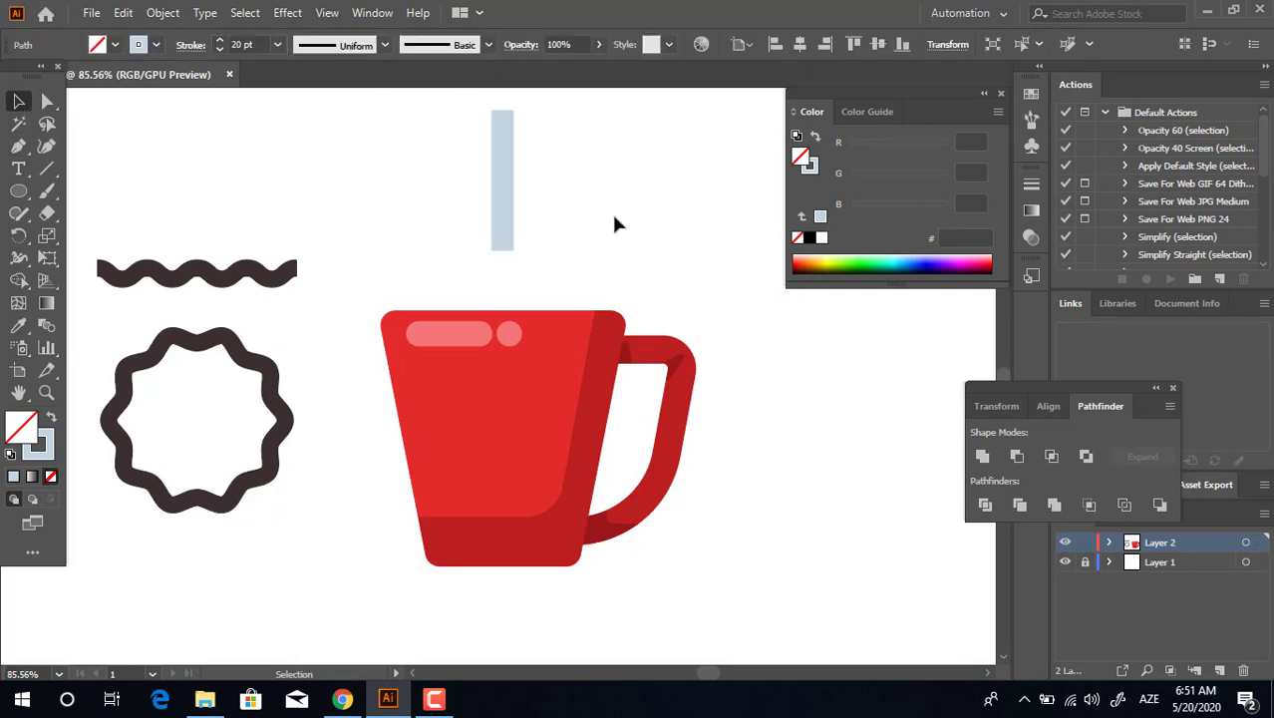
Apply a Zig Zag effect to the vertical line with absolute size 10 px, 4 ridges per segment and smooth points.
drag(612, 221, 647, 264)
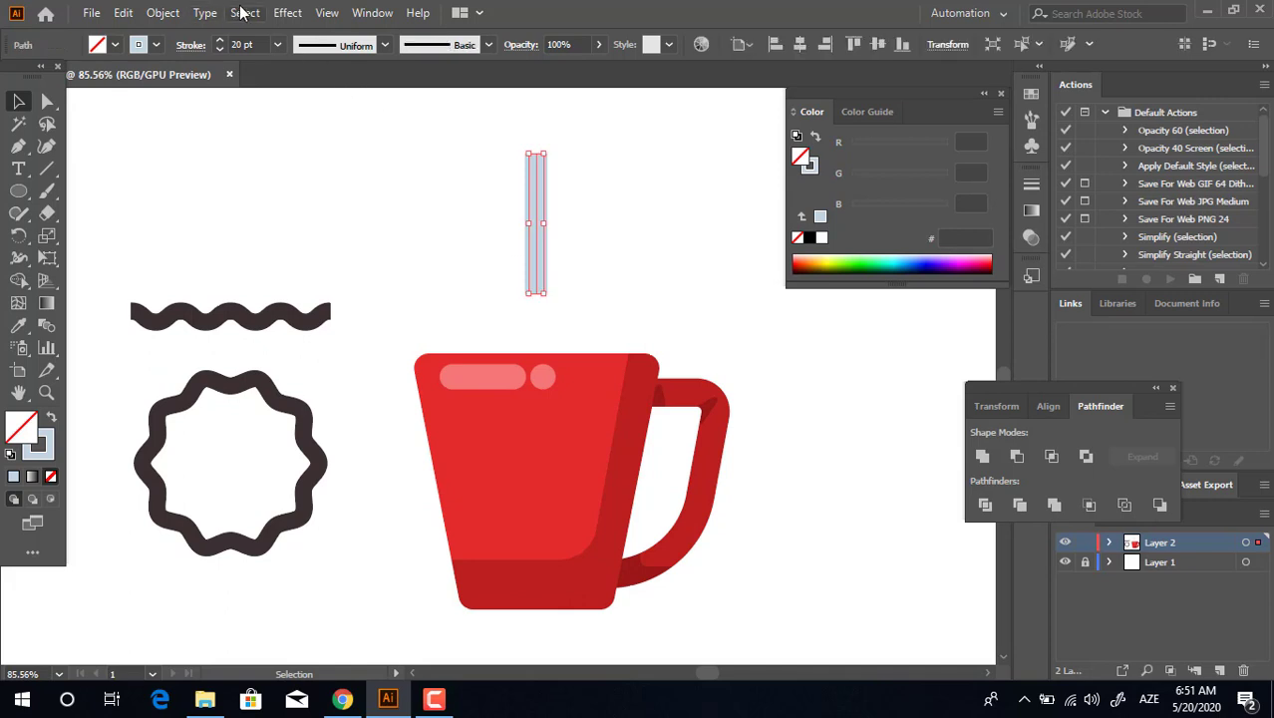
click(287, 12)
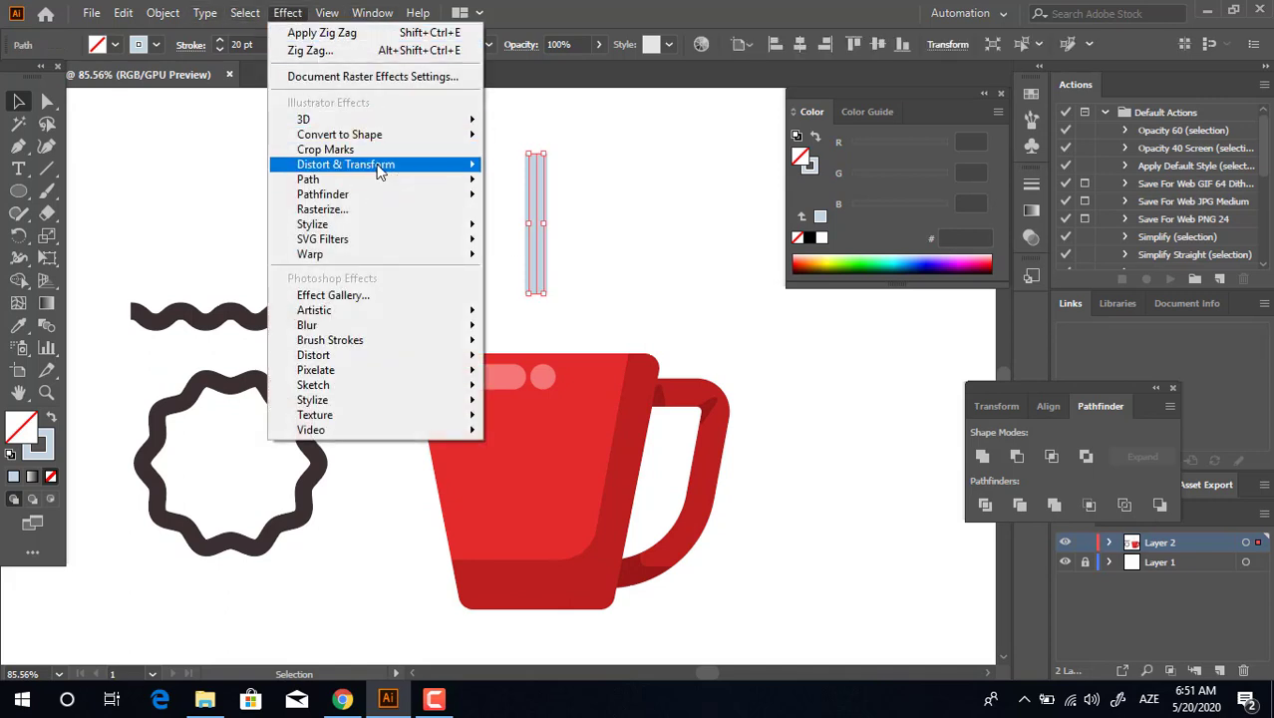
mouse_move(370, 164)
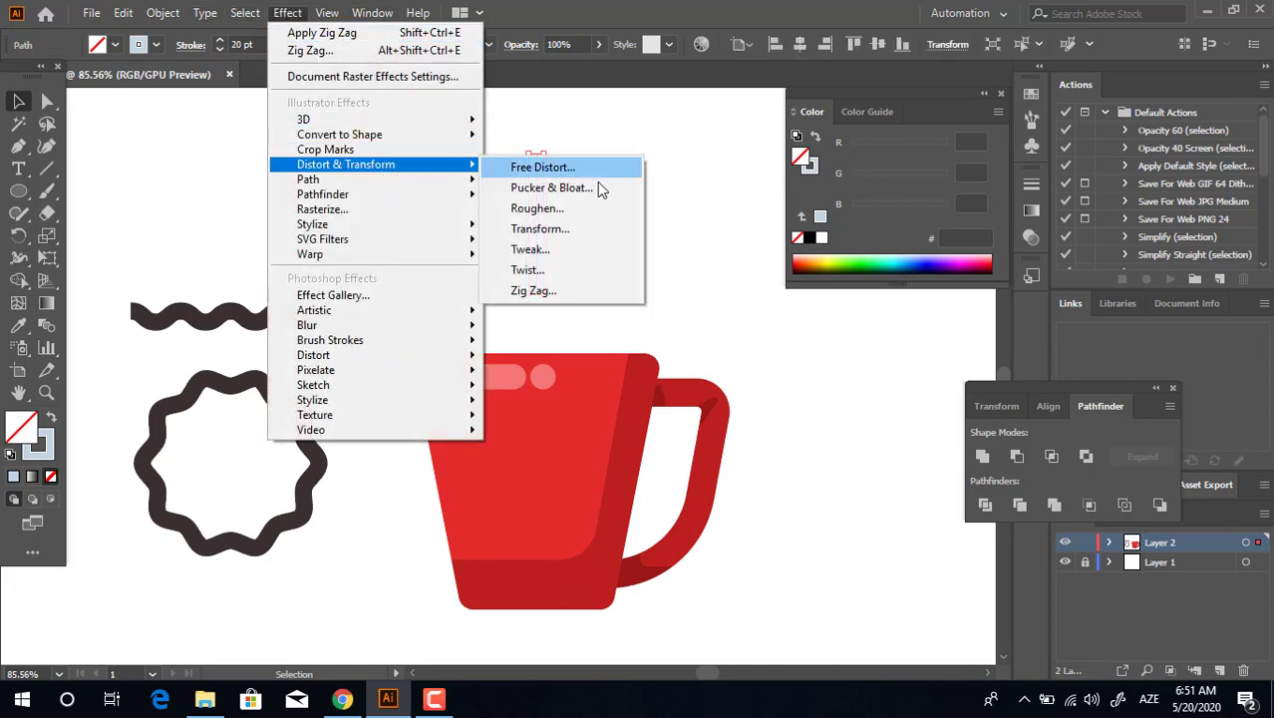
click(587, 296)
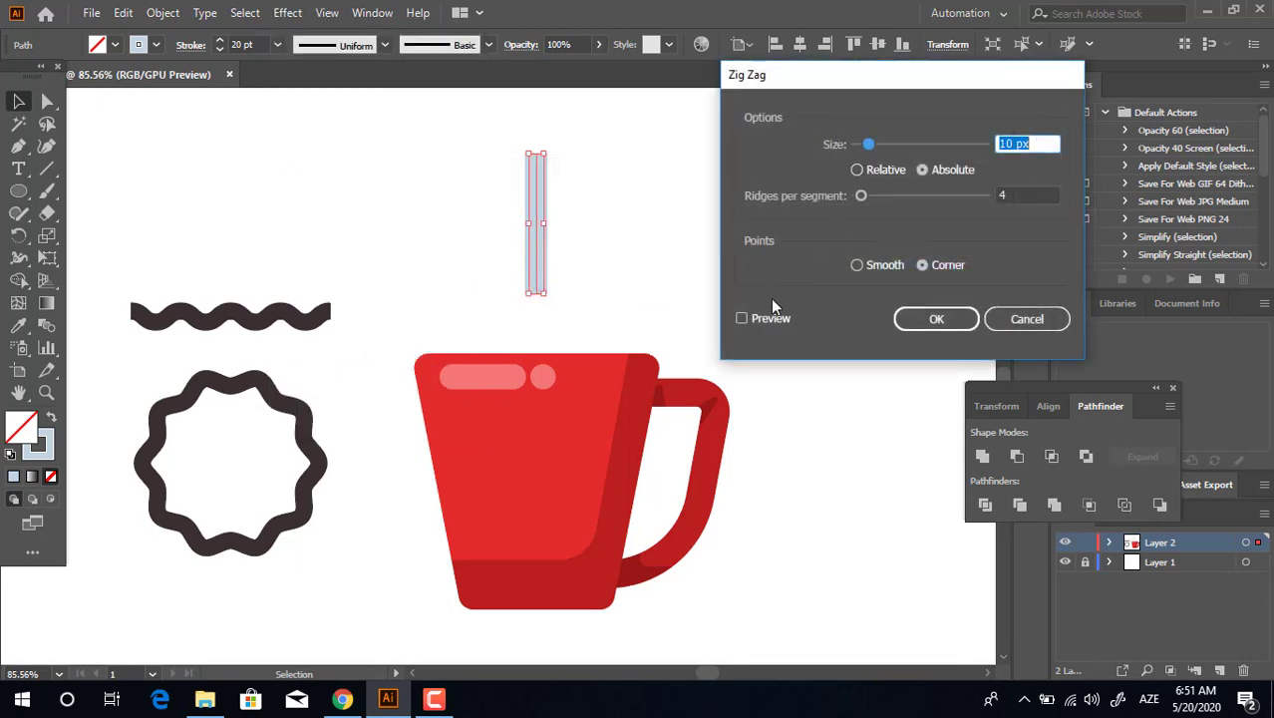
click(742, 318)
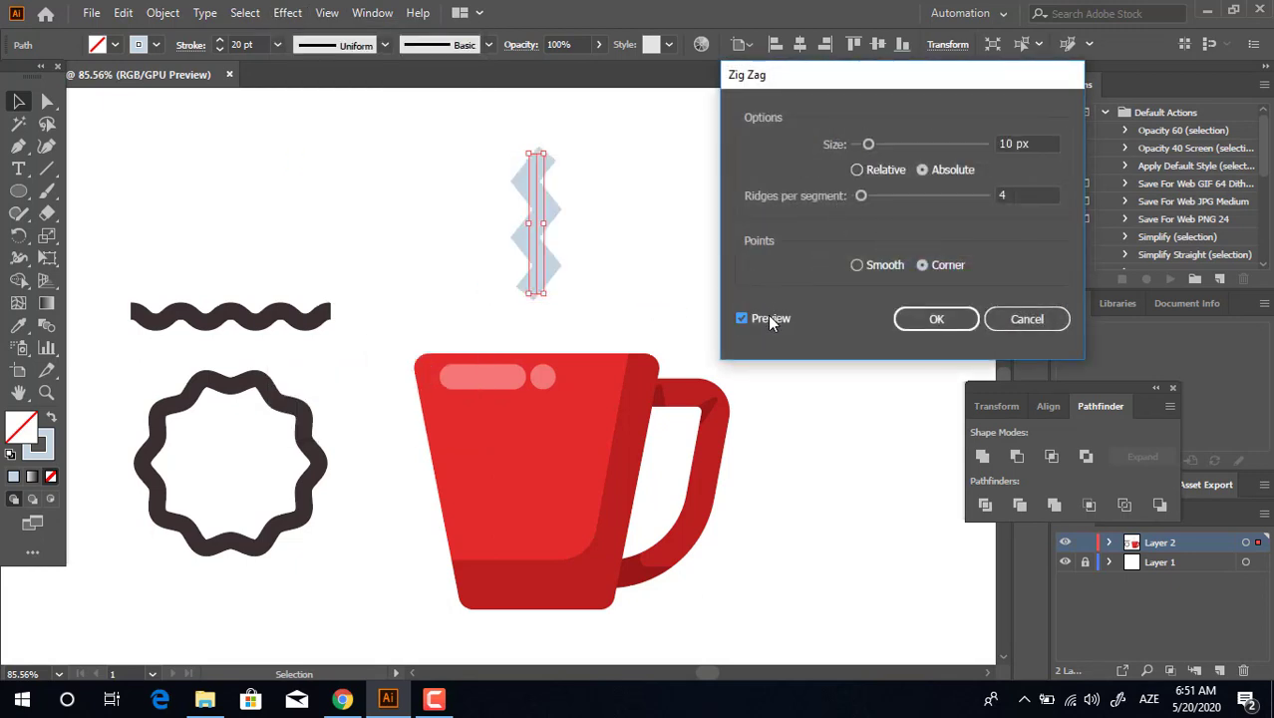
click(859, 266)
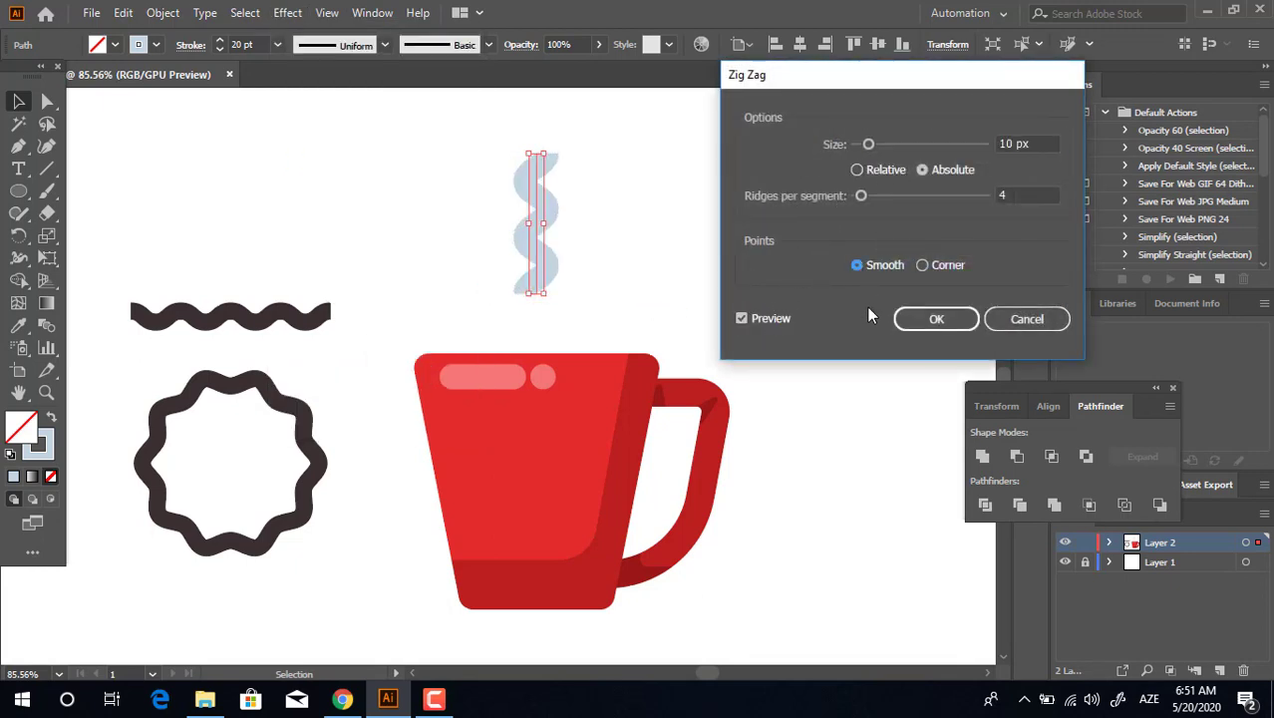
click(936, 319)
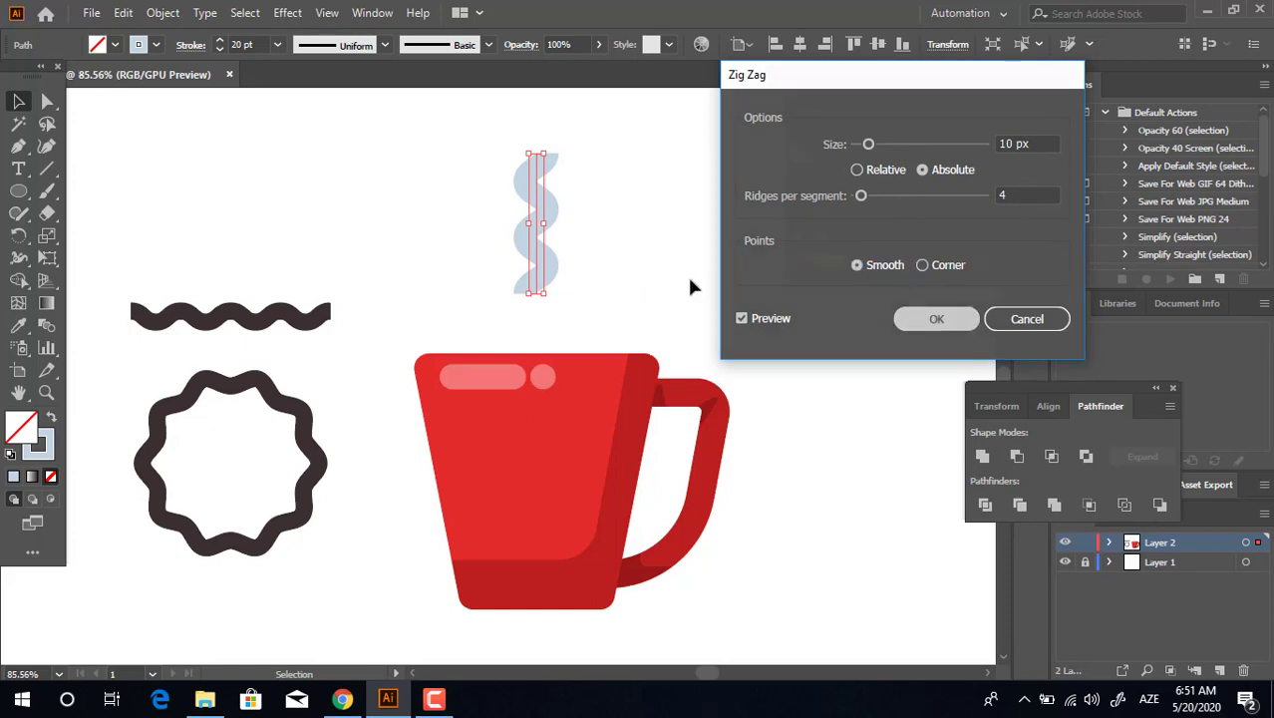
Give the wavy line's stroke a variable width profile that tapers to a point at both ends.
click(189, 44)
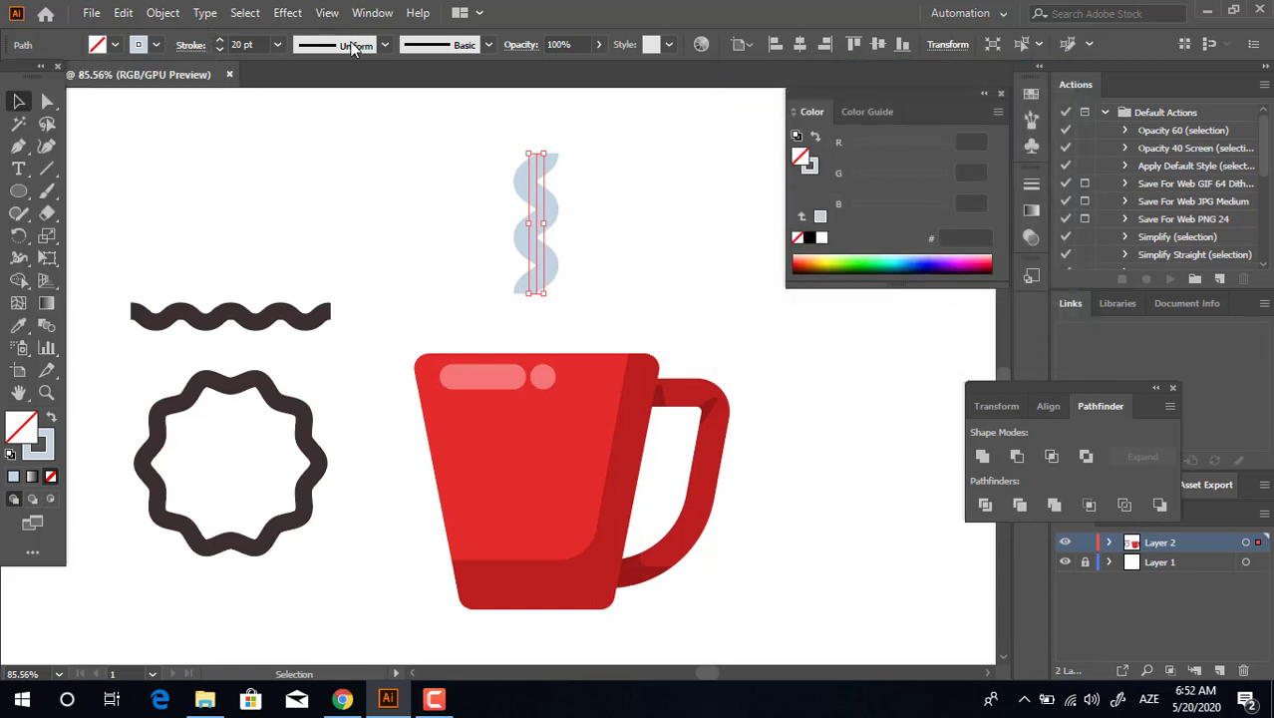
click(384, 44)
click(314, 105)
click(706, 292)
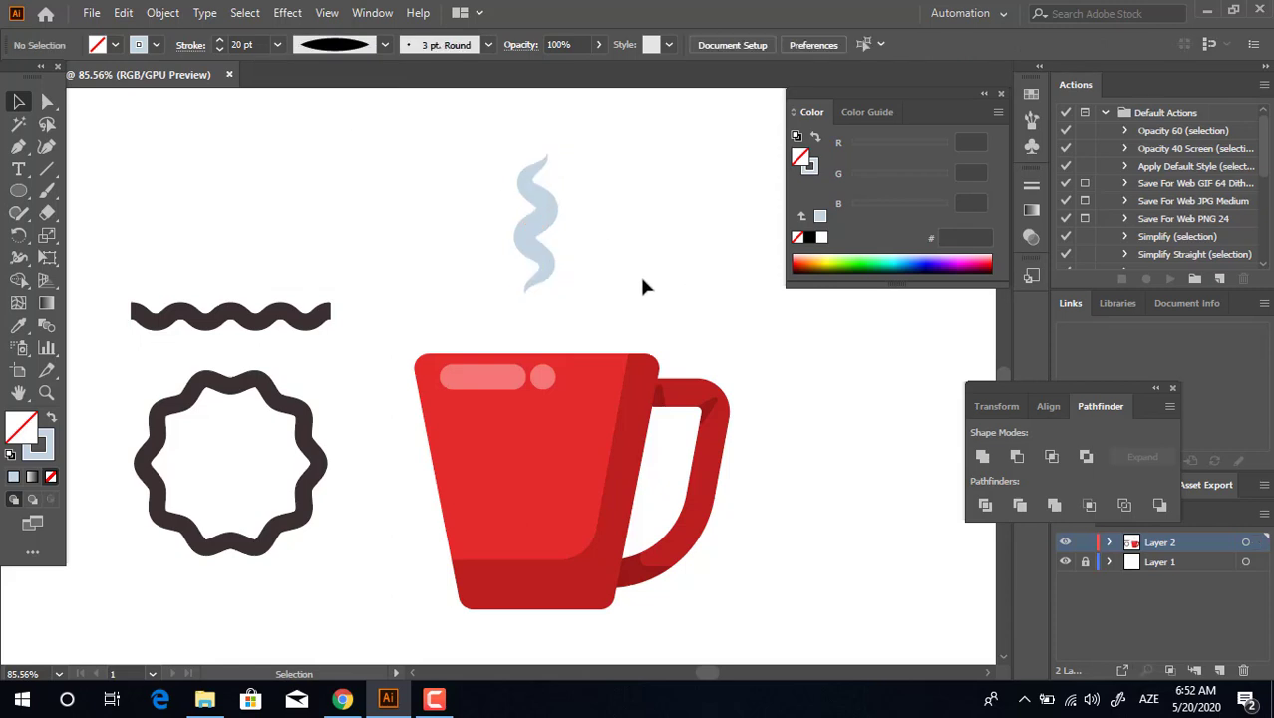
Move the wavy steam strand slightly down, closer to the cup's rim.
click(532, 252)
drag(538, 211, 538, 226)
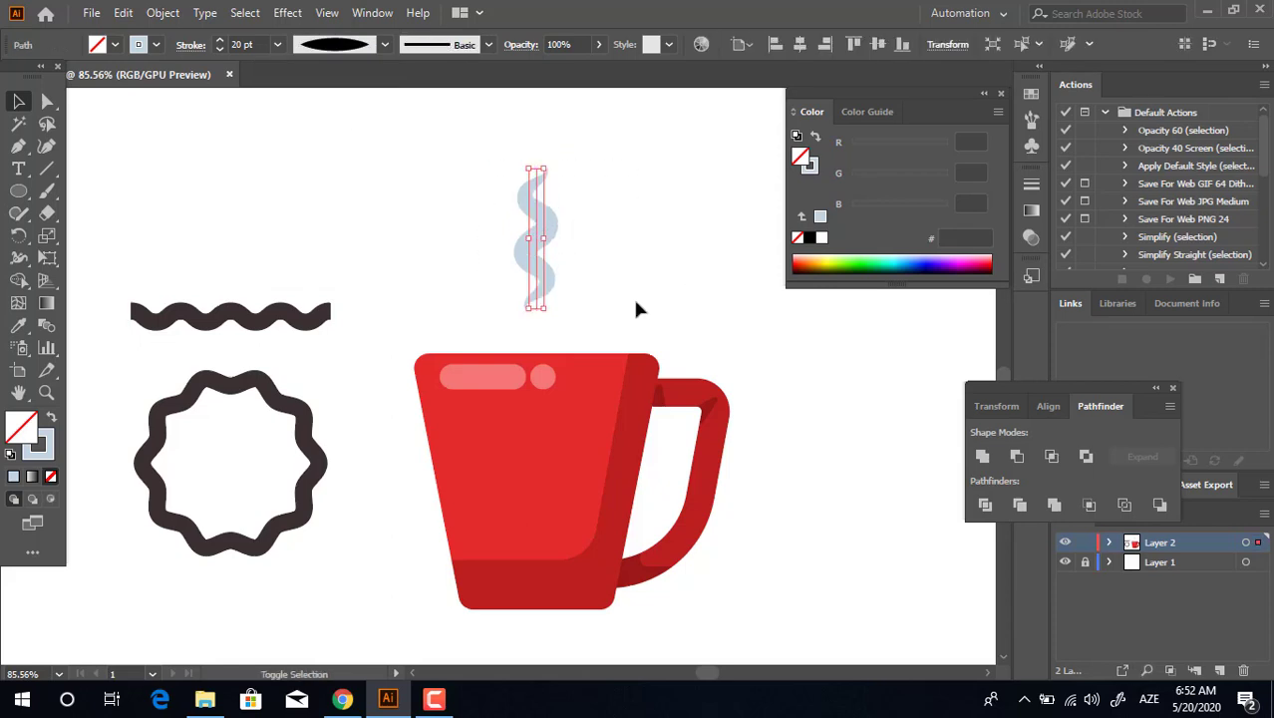
click(733, 288)
Duplicate the steam strand and place the copy to its right, slightly lower and closer to the cup.
key(z)
drag(659, 249, 614, 308)
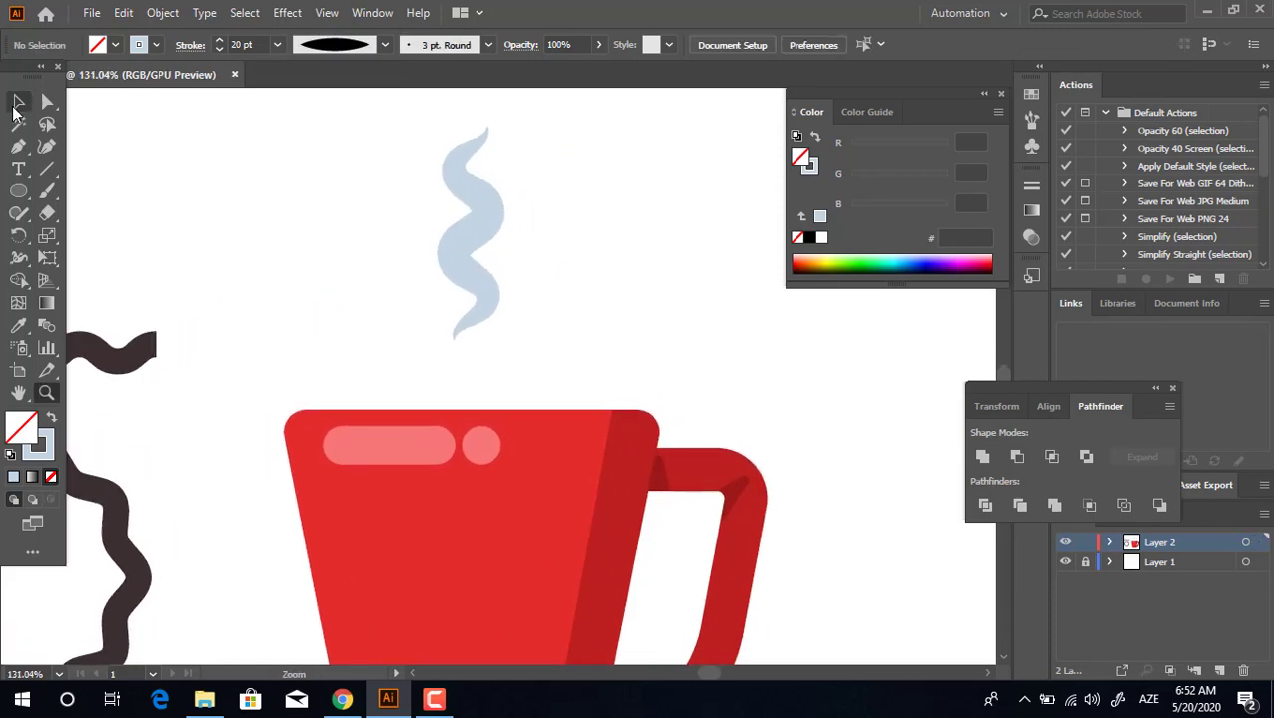
key(v)
drag(646, 353, 401, 150)
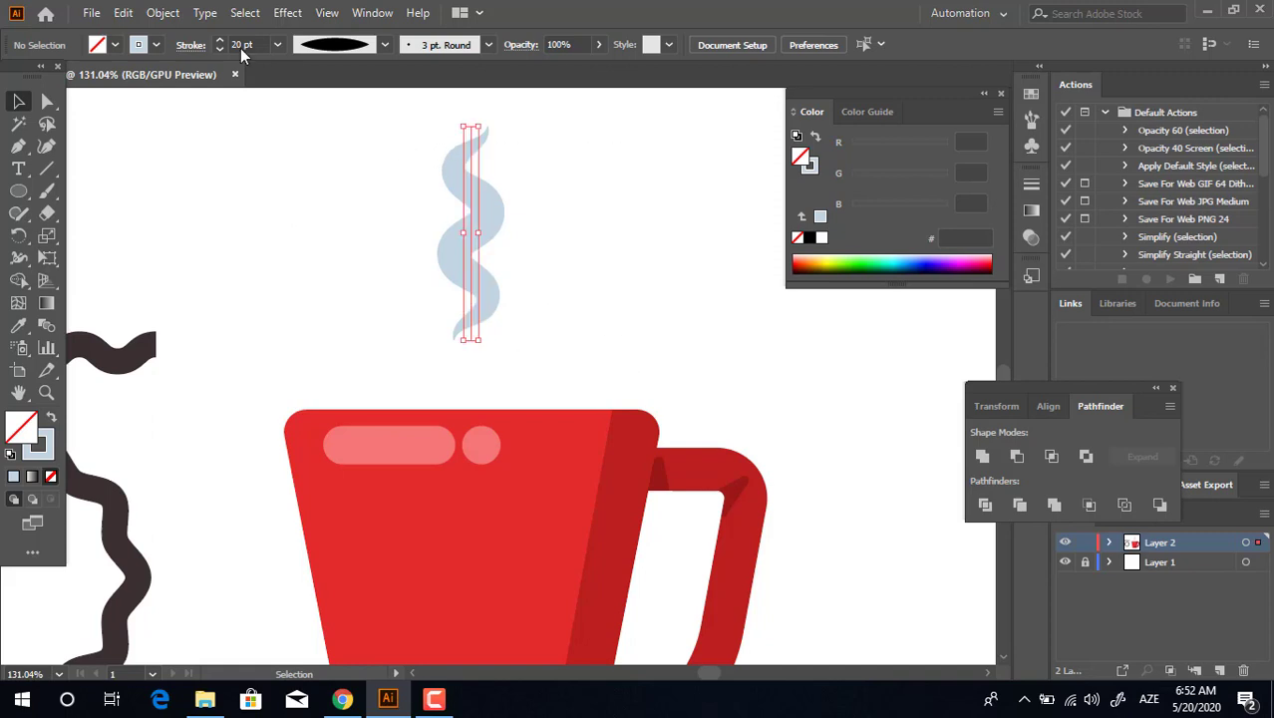
click(557, 239)
drag(490, 219, 561, 280)
click(697, 304)
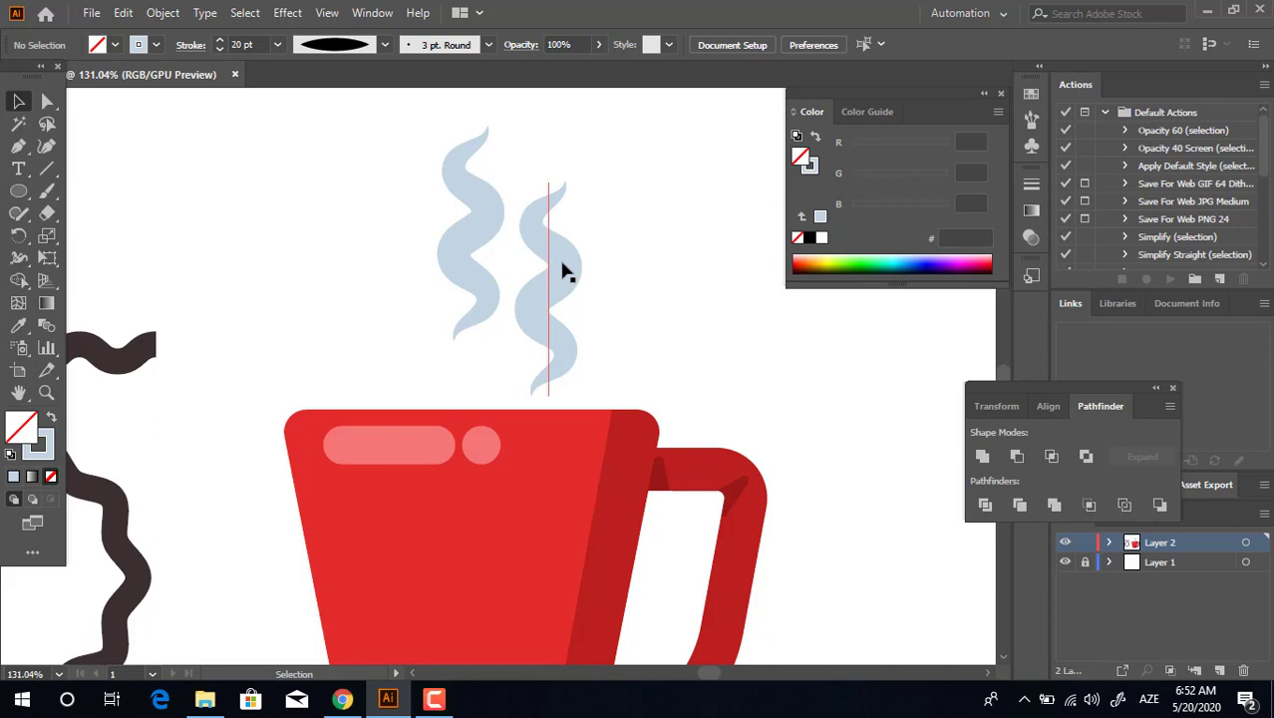
Adjust the spacing of the two steam strands, raising the original and shifting the copy slightly right.
drag(558, 268, 558, 278)
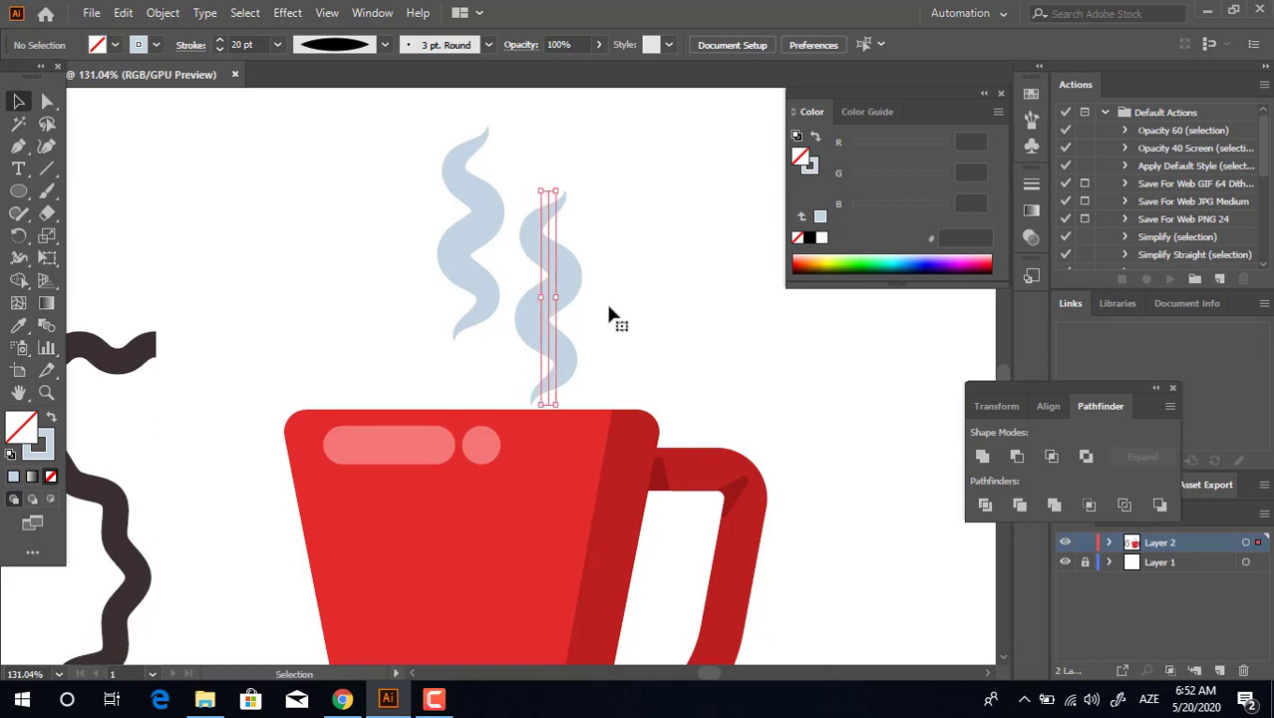
click(607, 295)
drag(489, 237, 487, 204)
click(713, 299)
drag(570, 287, 576, 283)
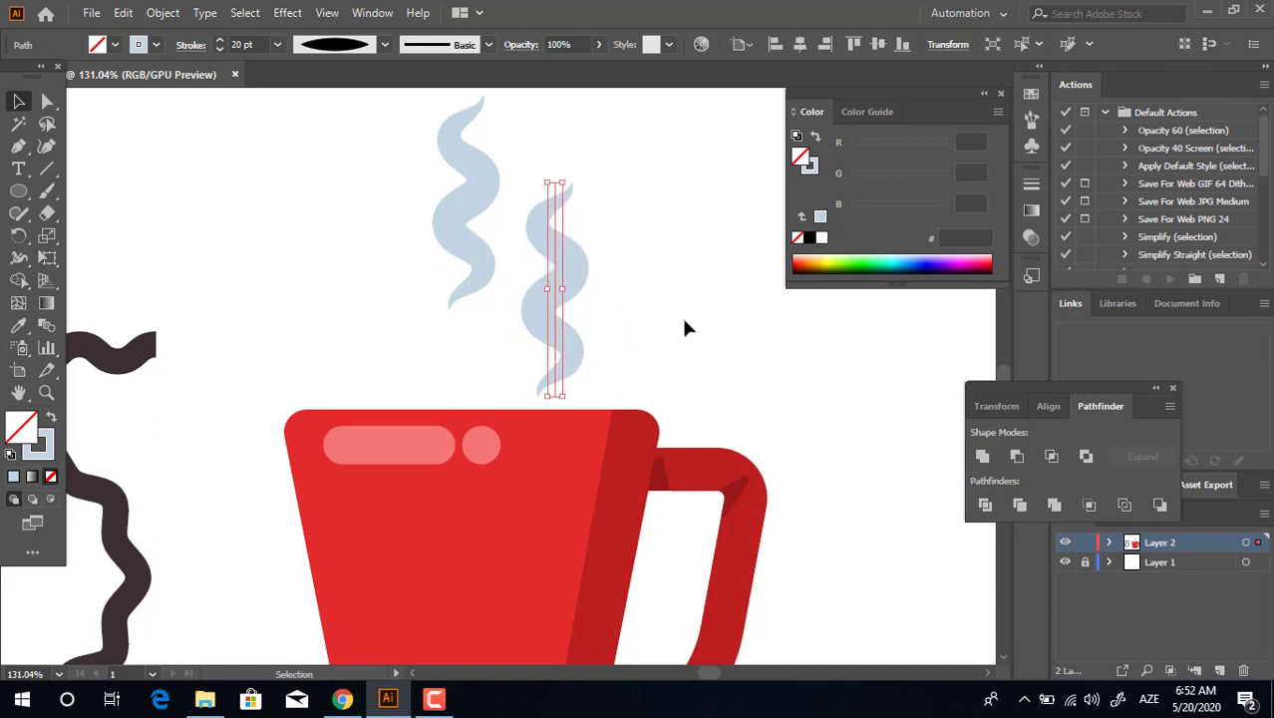
click(681, 319)
Duplicate the lower right steam strand to the other side of the tall one at the same height.
drag(680, 333, 734, 350)
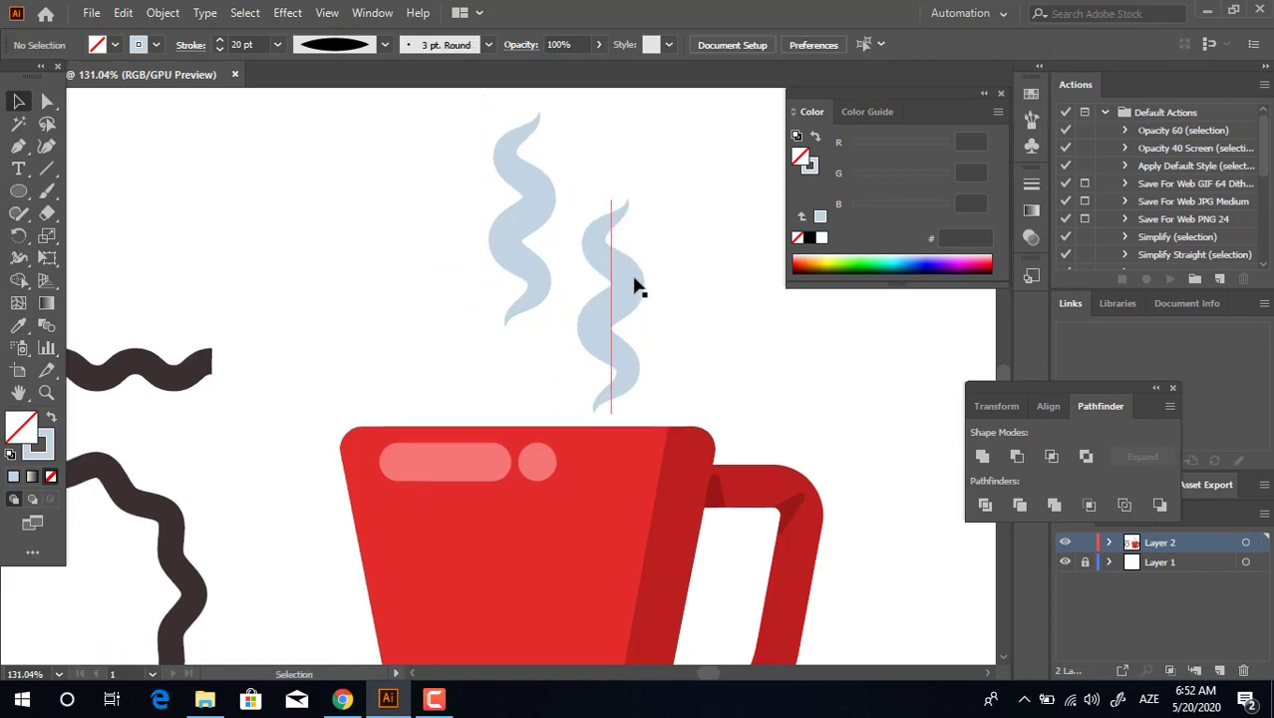
drag(634, 286, 407, 313)
click(705, 319)
drag(705, 318, 508, 323)
Expand the appearance of all three steam strands into filled shapes.
click(19, 101)
drag(611, 284, 364, 190)
click(152, 15)
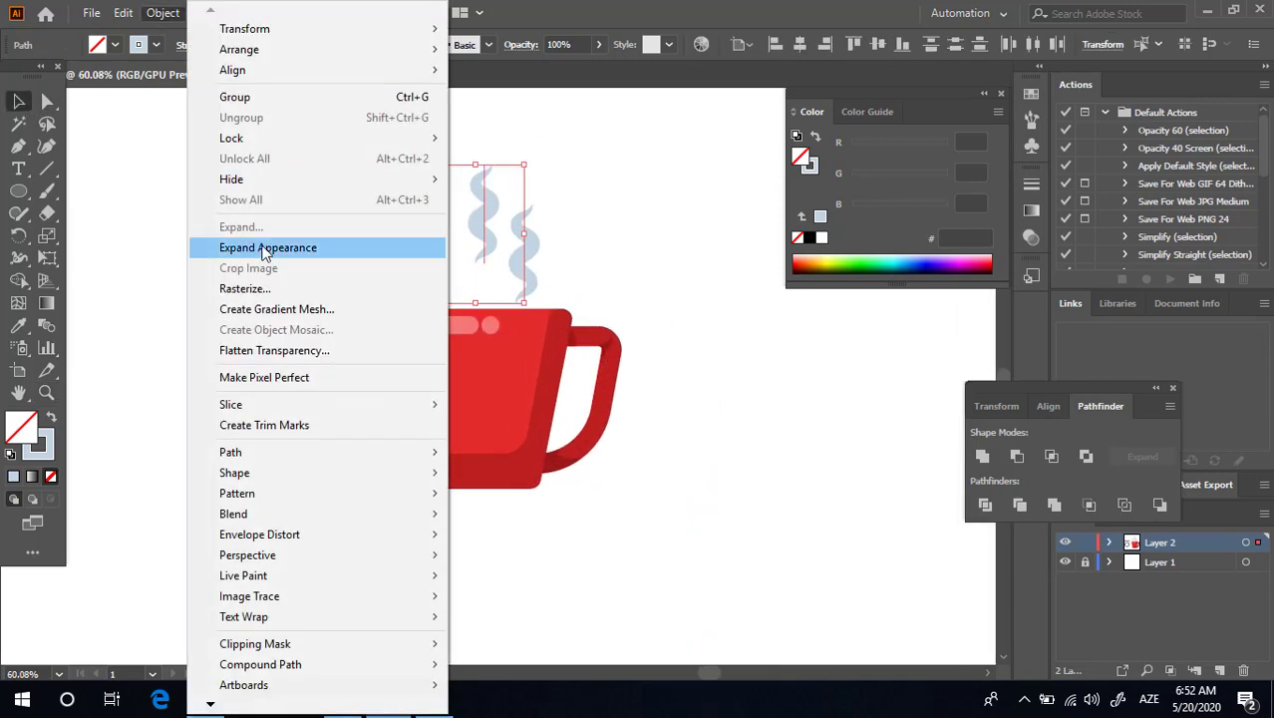
click(267, 250)
drag(590, 282, 354, 160)
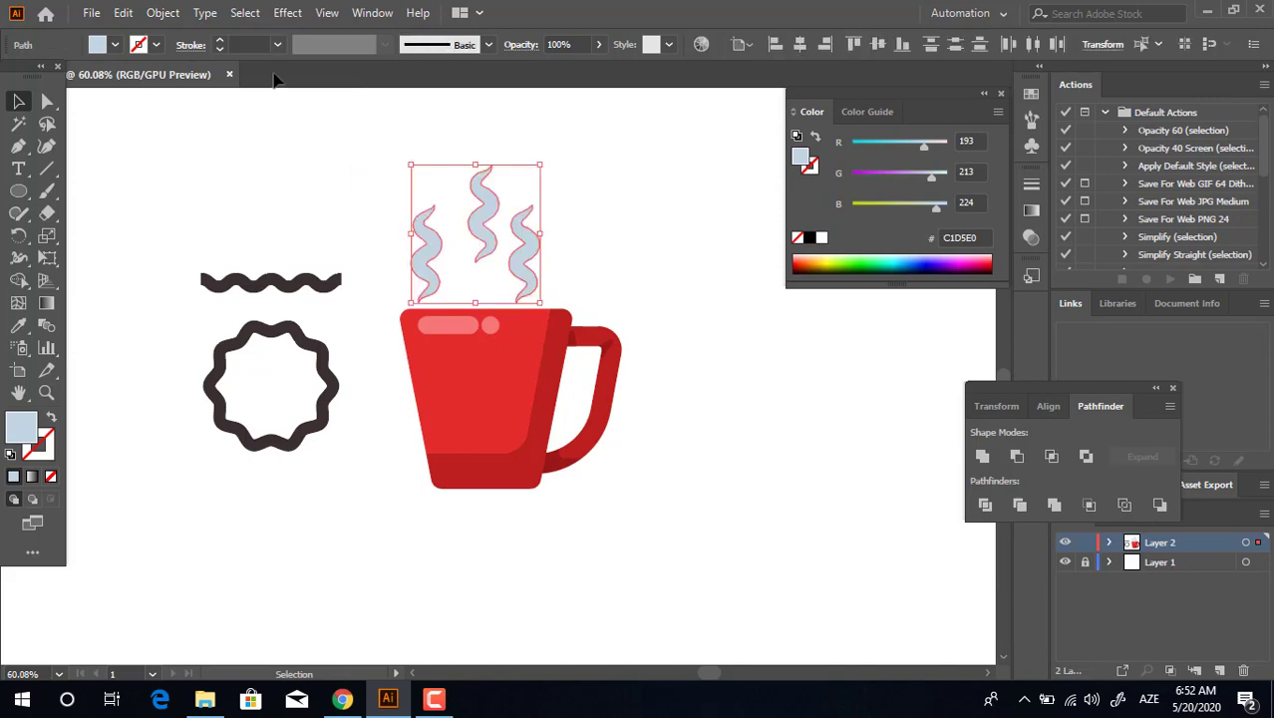
click(160, 14)
click(374, 432)
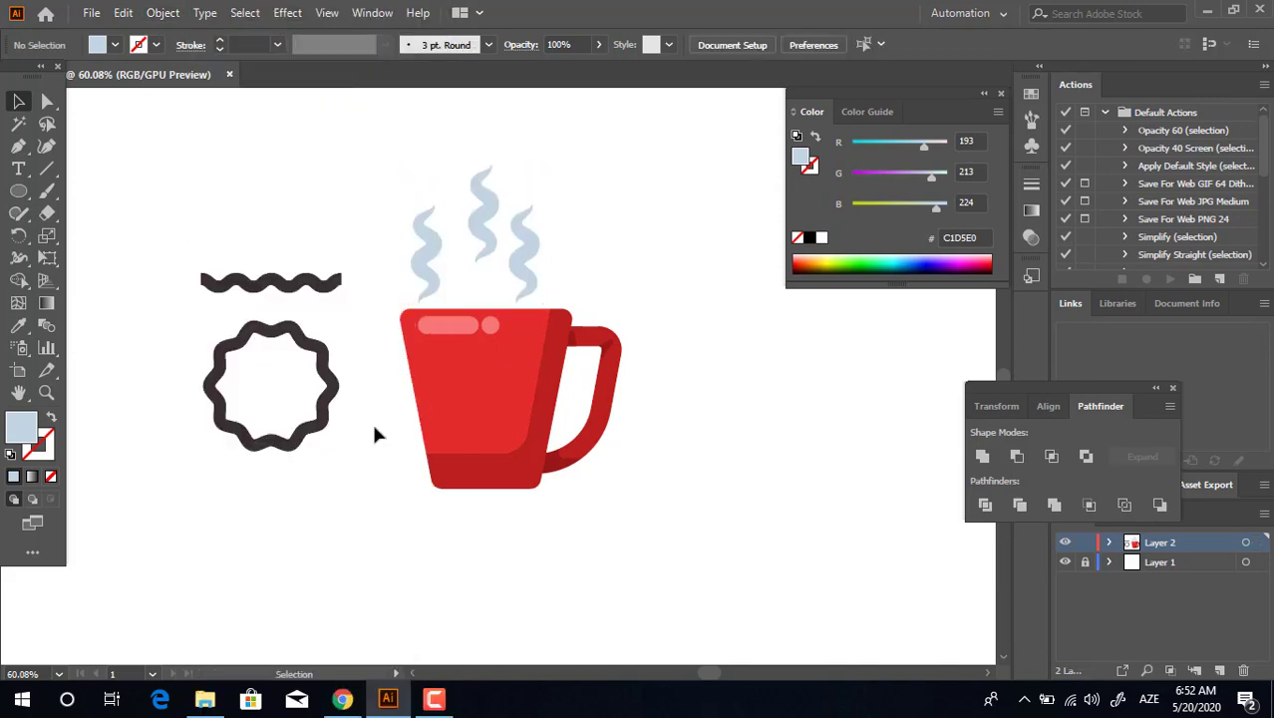
Delete the dark wavy line and wavy circle samples beside the cup.
drag(232, 286, 213, 239)
key(Delete)
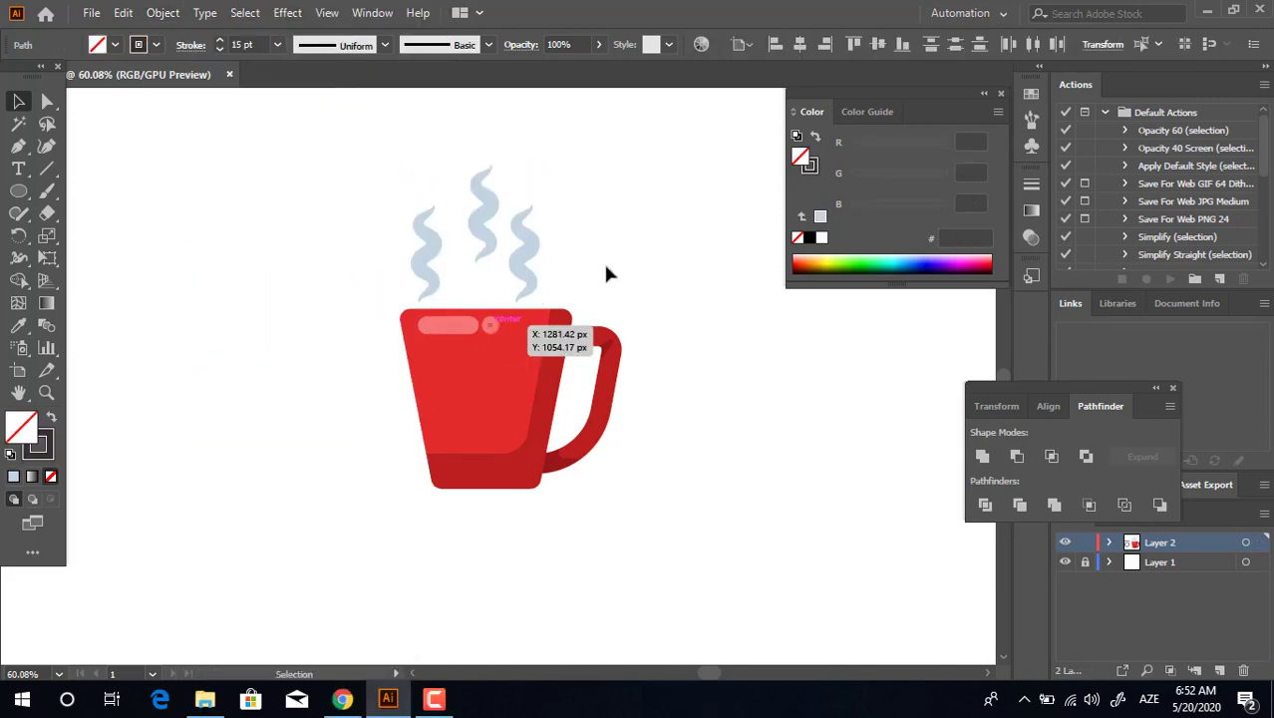
Move the middle steam strand slightly up and left, between the two outer strands.
scroll(534, 261, up, 3)
drag(559, 328, 568, 333)
drag(496, 265, 485, 254)
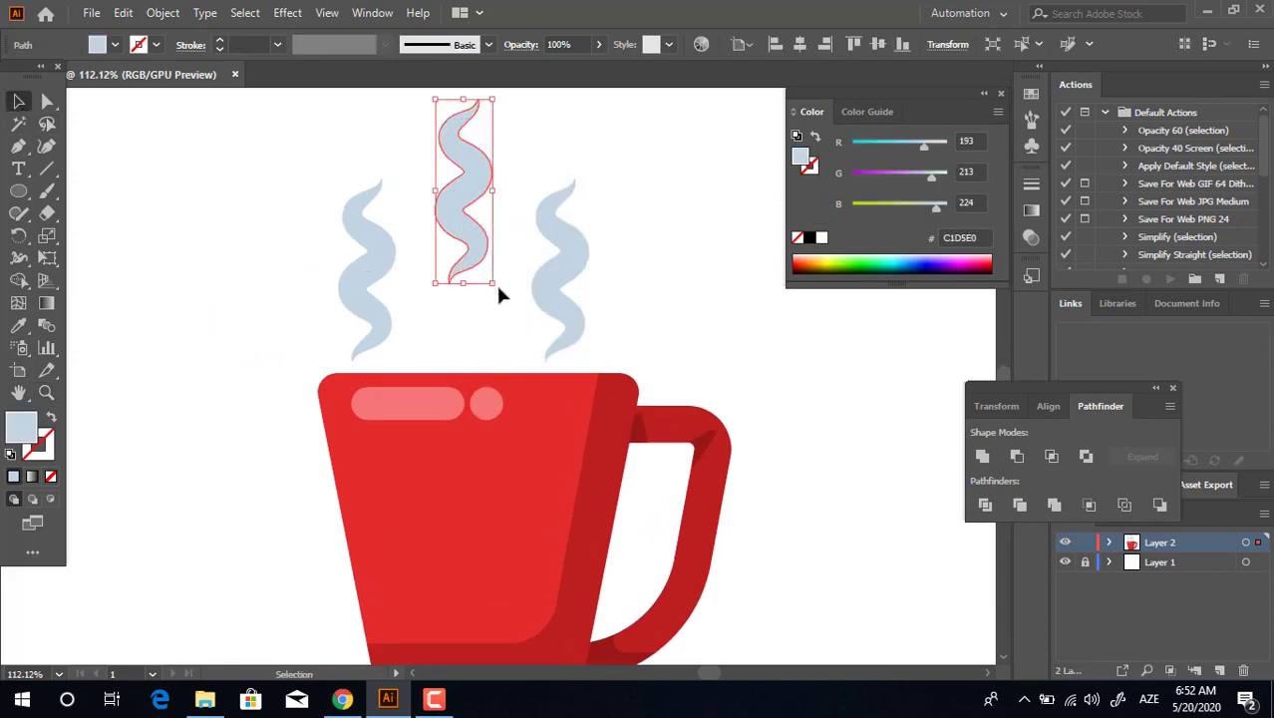
click(649, 344)
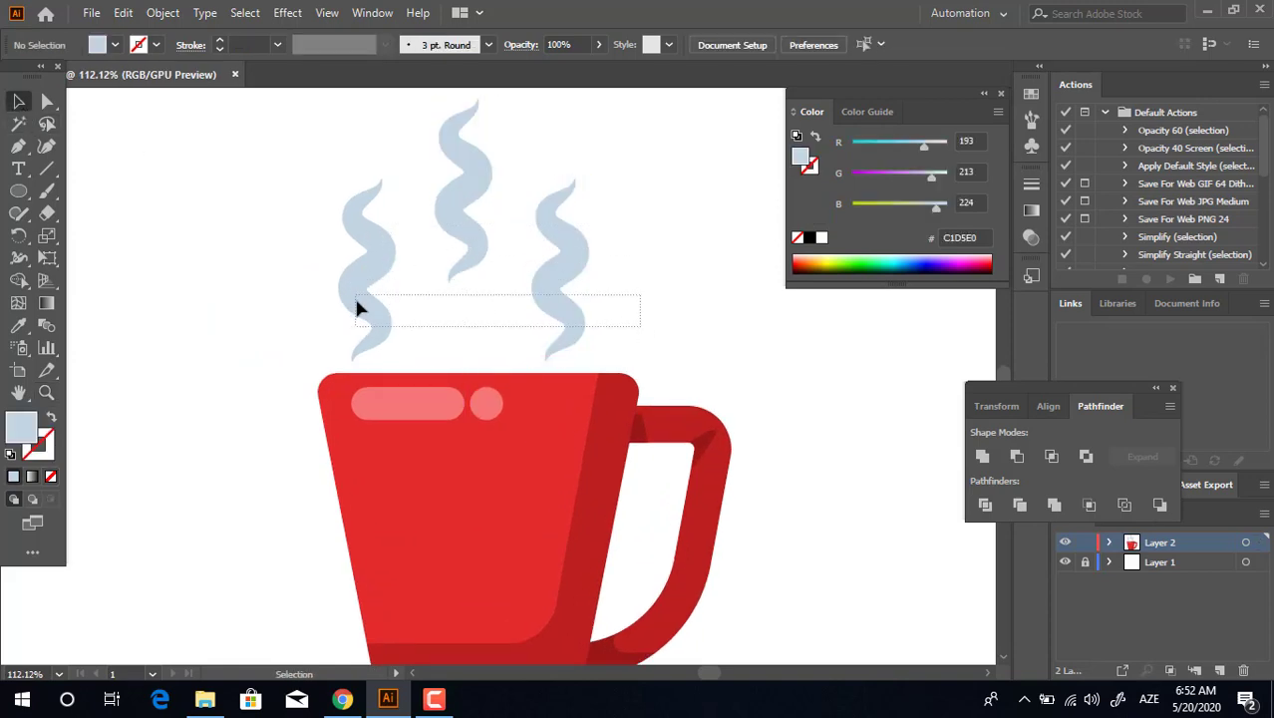
Group the two outer steam strands.
drag(359, 308, 361, 317)
right_click(586, 292)
click(674, 407)
Align the centers of the cup, the middle strand and the outer steam group horizontally.
drag(693, 321, 429, 339)
key(z)
drag(653, 319, 574, 326)
drag(574, 326, 464, 279)
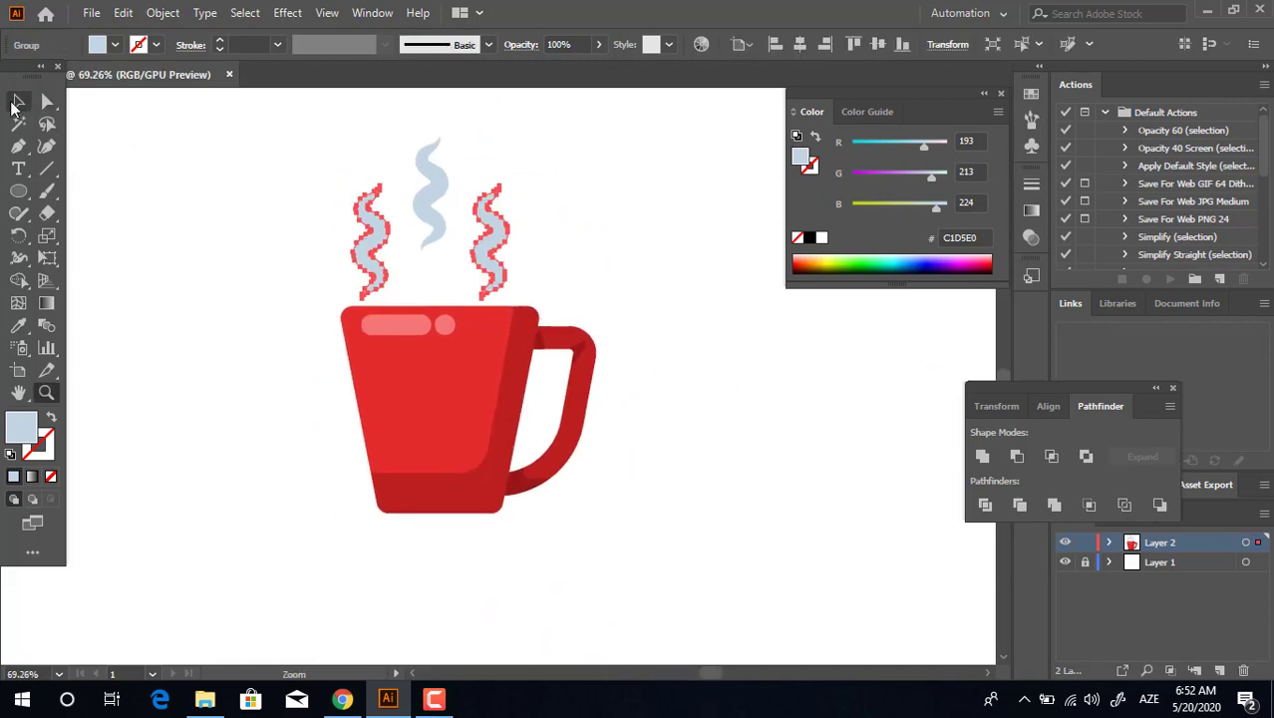
click(17, 102)
key(ctrl+a)
click(800, 44)
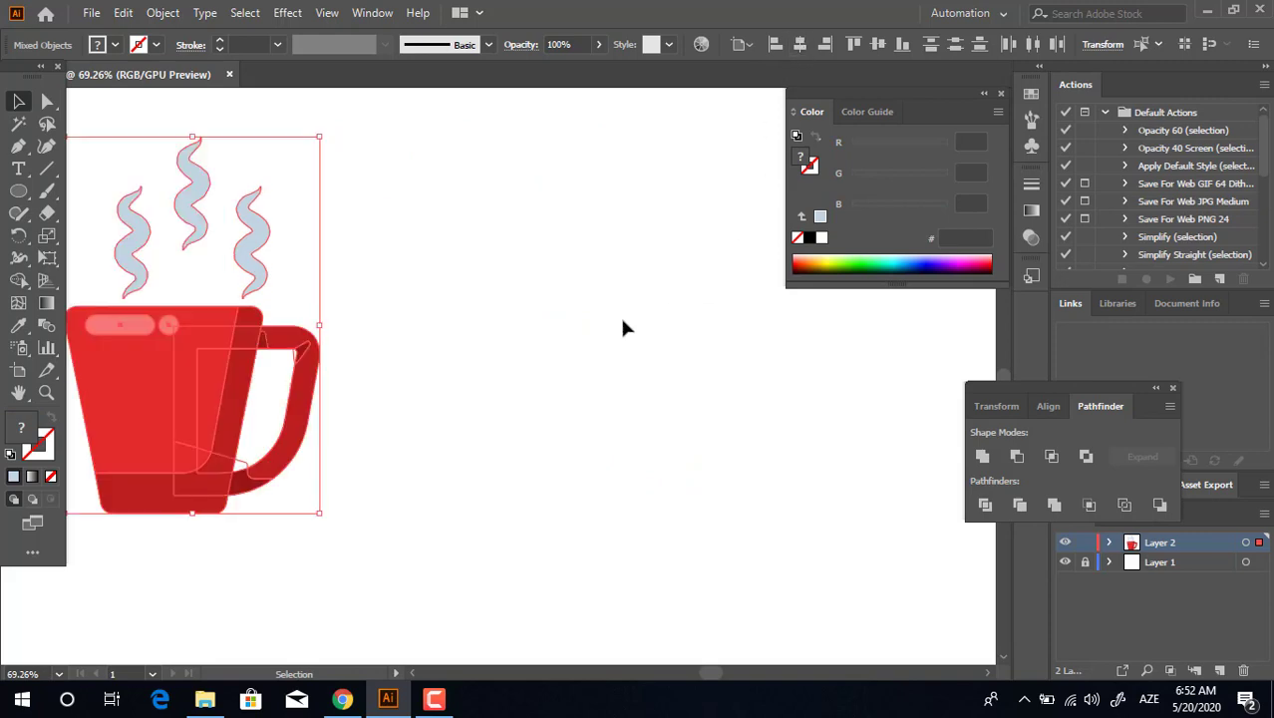
Shift all three steam strands left so they sit centered over the cup's body without the handle.
drag(590, 342, 893, 368)
drag(634, 268, 351, 171)
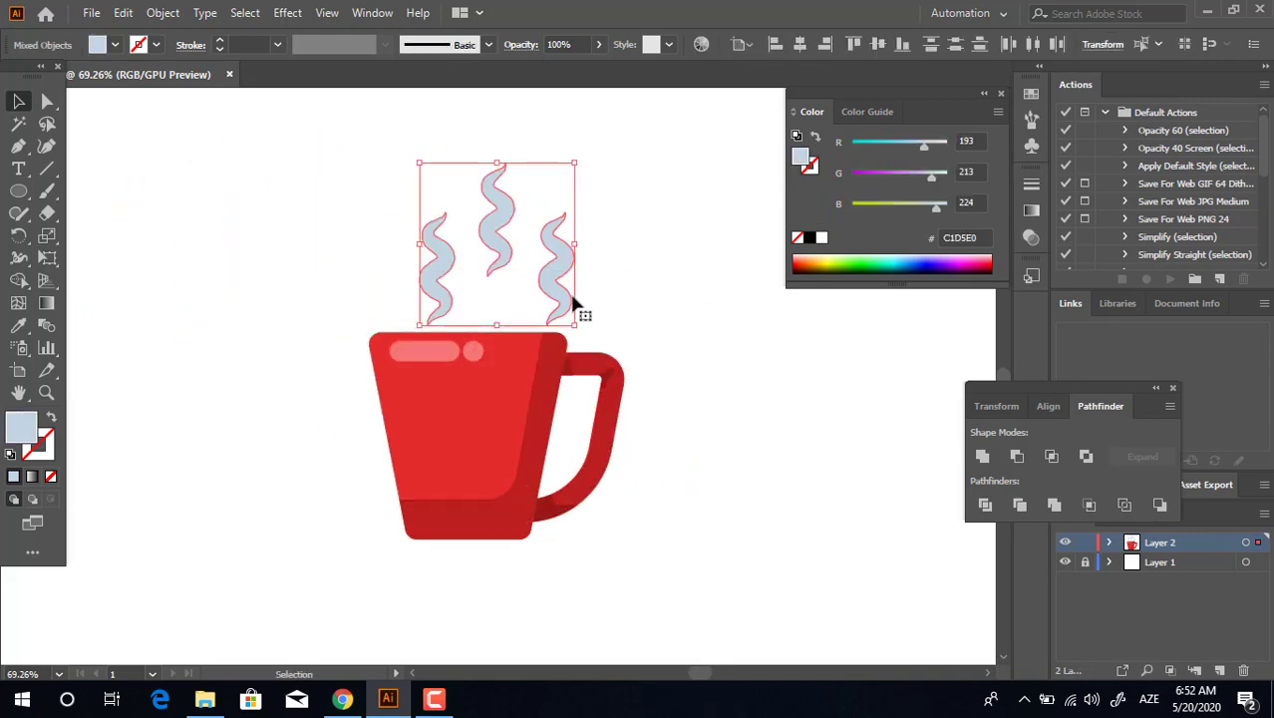
drag(549, 297, 523, 297)
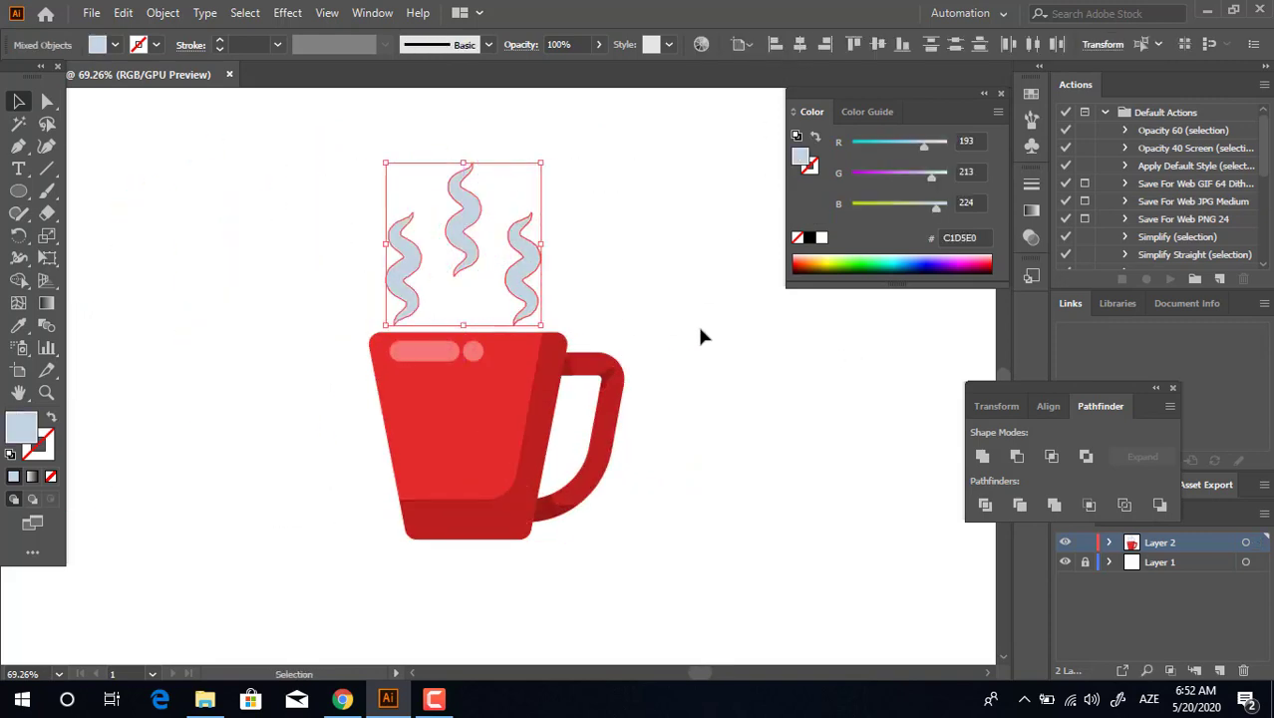
click(700, 326)
Draw a flat, wide ellipse under the cup's base as a ground shadow and send it to the back.
key(z)
drag(704, 326, 658, 328)
drag(540, 295, 861, 395)
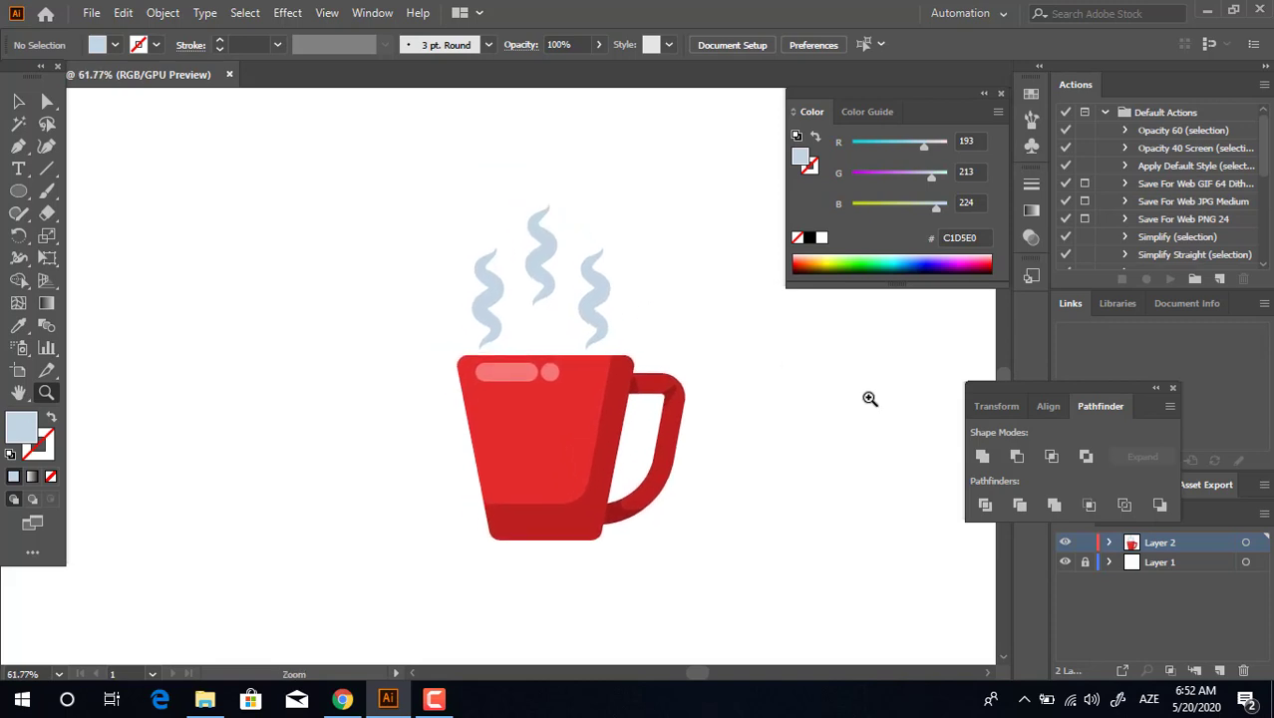
click(18, 190)
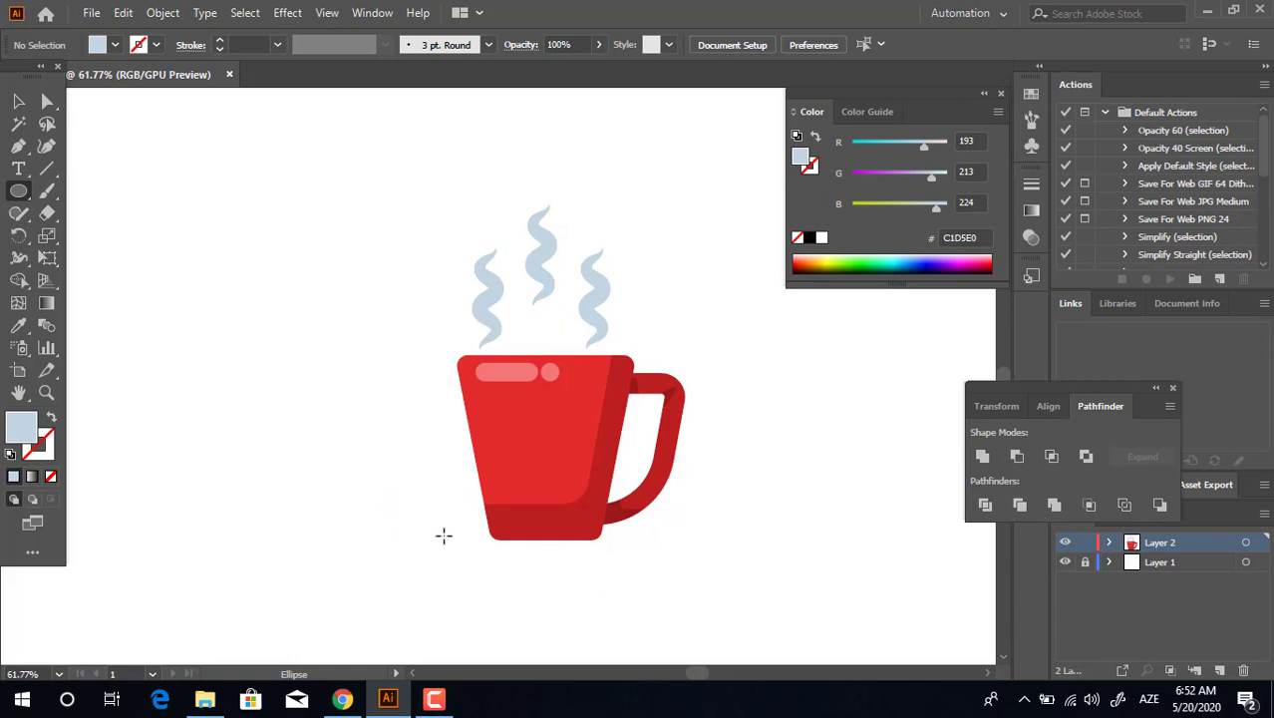
drag(445, 530, 701, 559)
key(ctrl+shift+bracketleft)
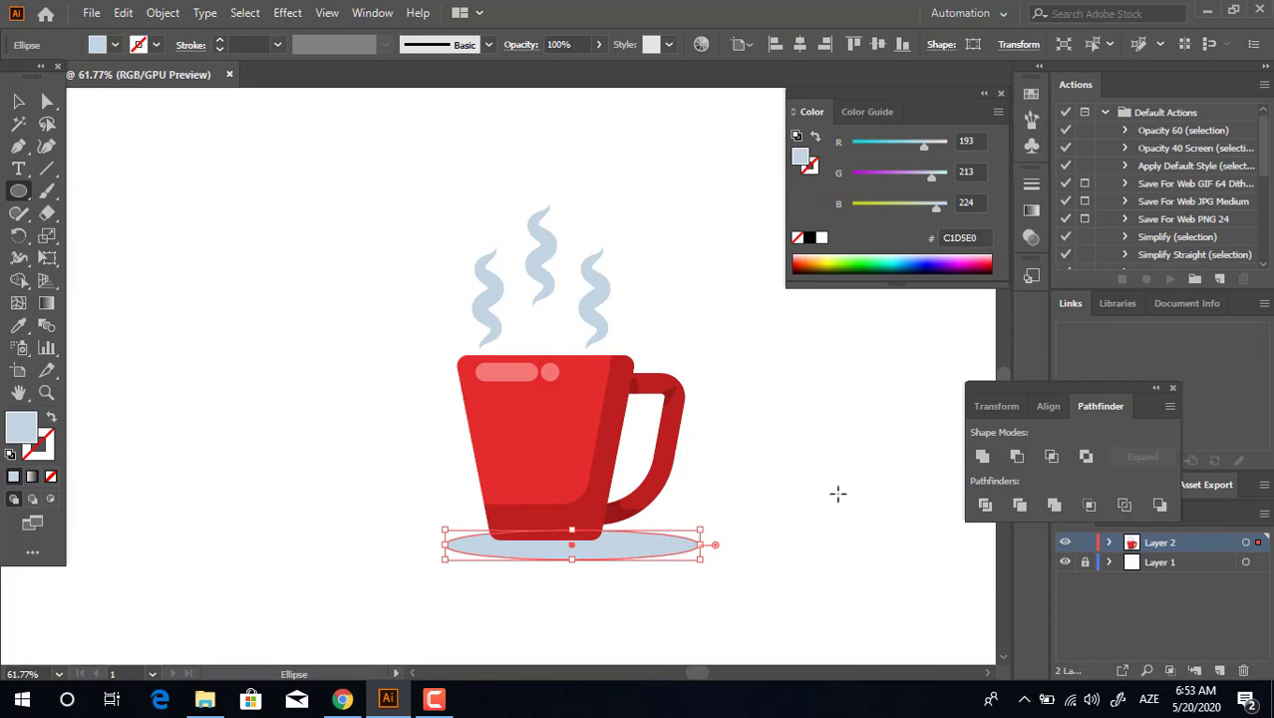
Fill the shadow ellipse with the gray color A5B1B7.
double_click(33, 430)
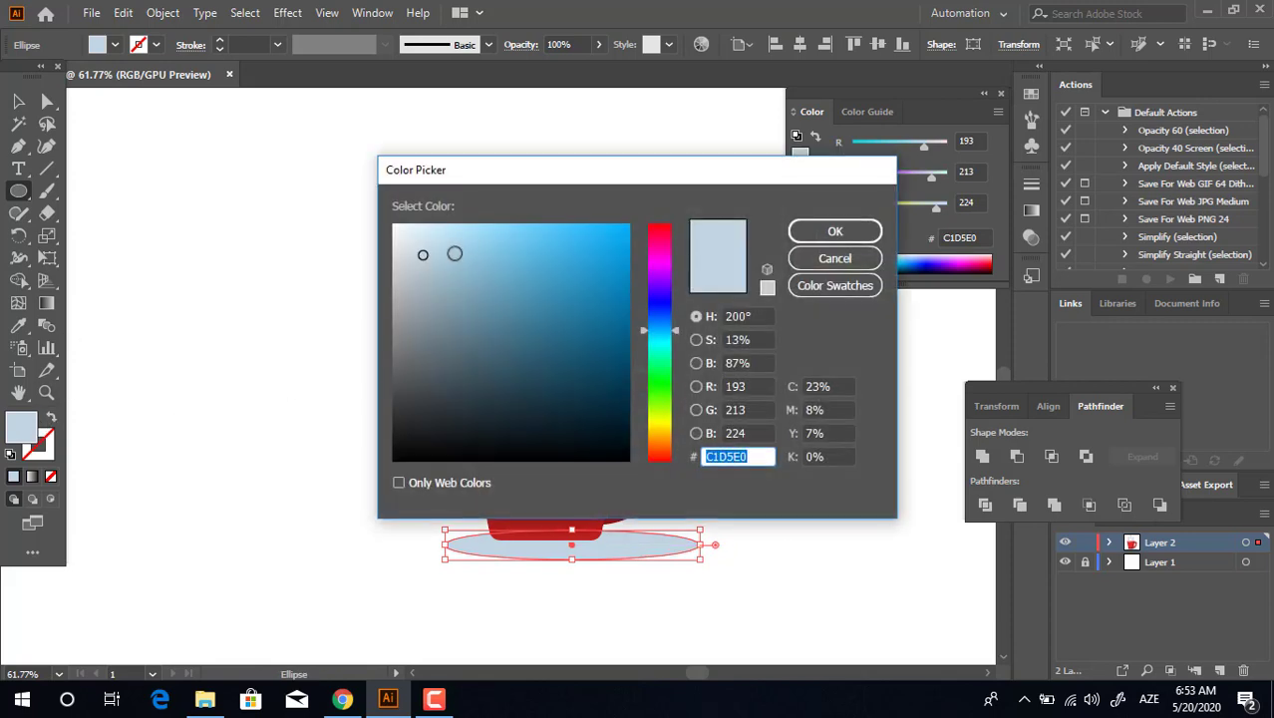
click(416, 291)
click(836, 231)
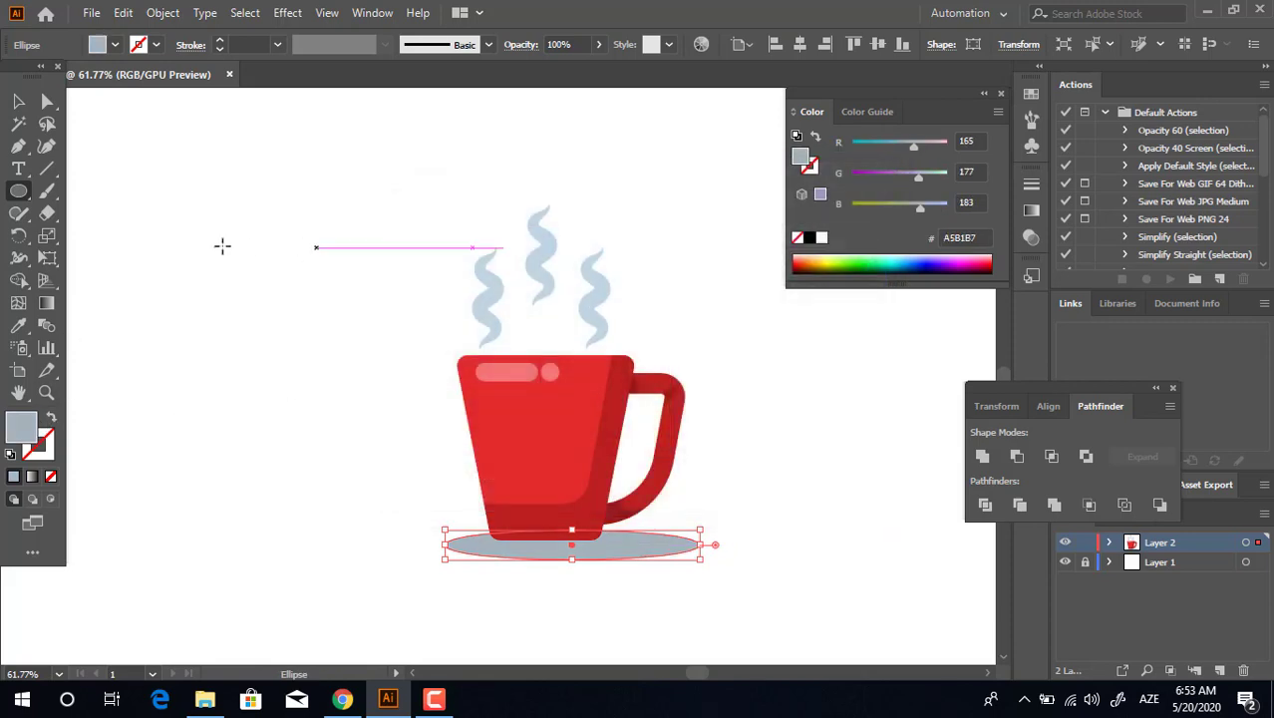
Move the shadow ellipse slightly up behind the cup's base and deselect it.
click(20, 103)
click(369, 429)
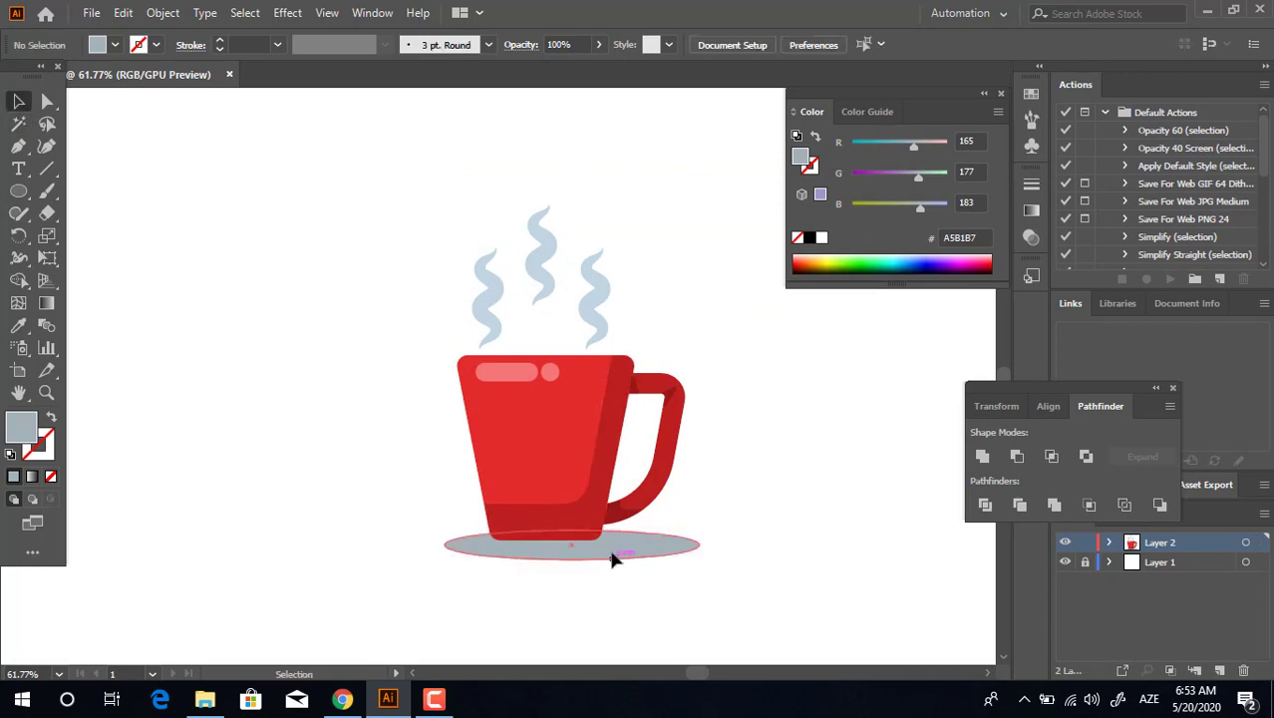
drag(613, 553, 613, 542)
key(z)
drag(791, 534, 768, 567)
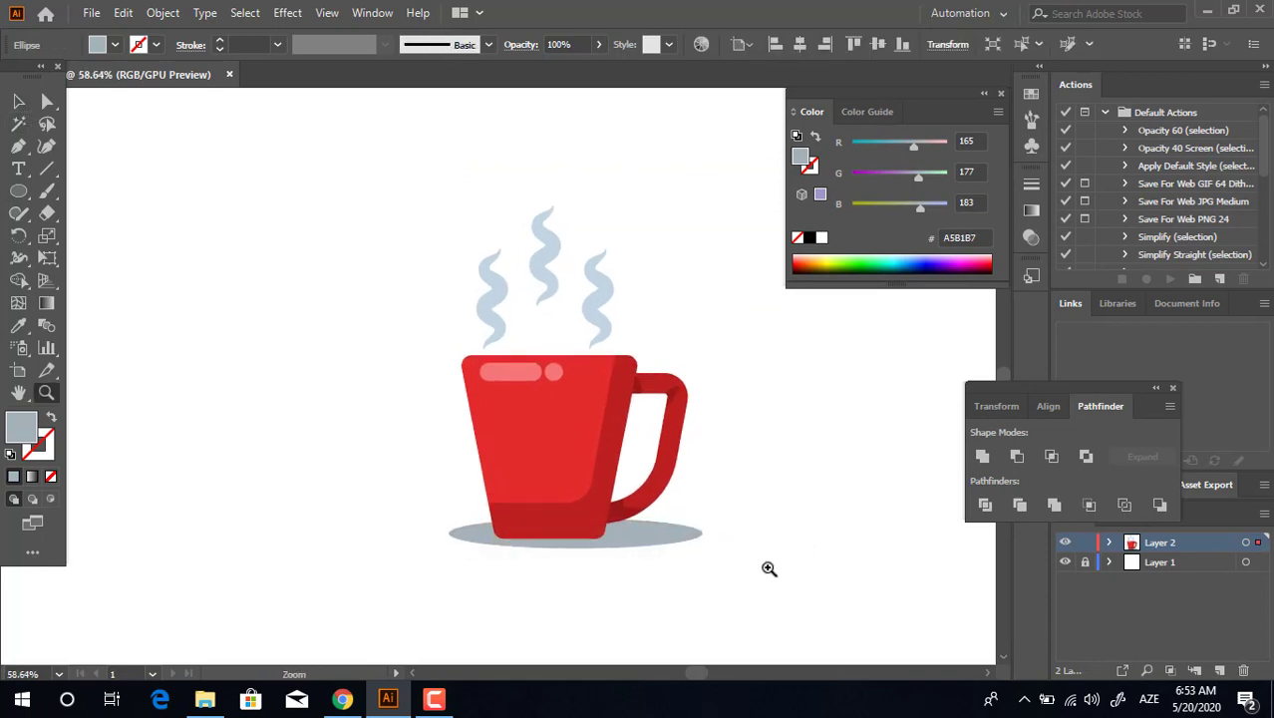
click(20, 104)
click(204, 281)
key(z)
drag(441, 392, 373, 418)
drag(487, 496, 608, 549)
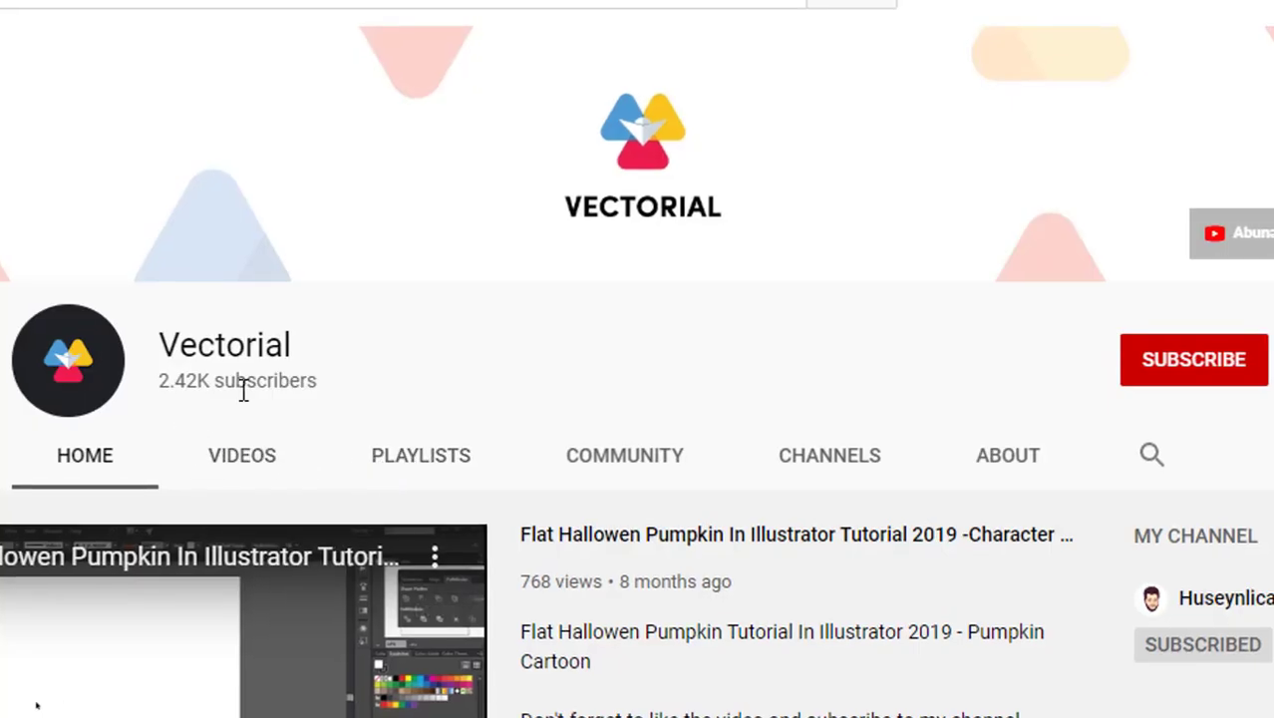
On YouTube, subscribe to the Vectorial channel and turn on its notifications.
click(1206, 361)
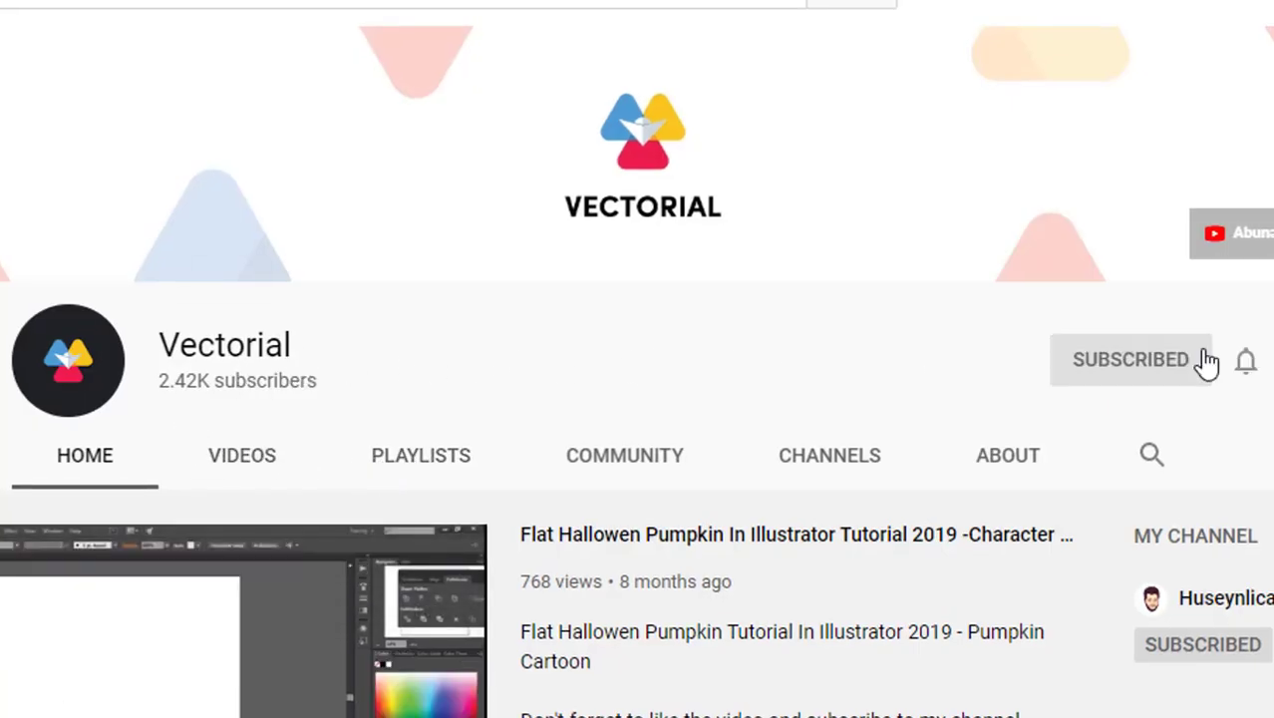
click(1251, 364)
click(1209, 425)
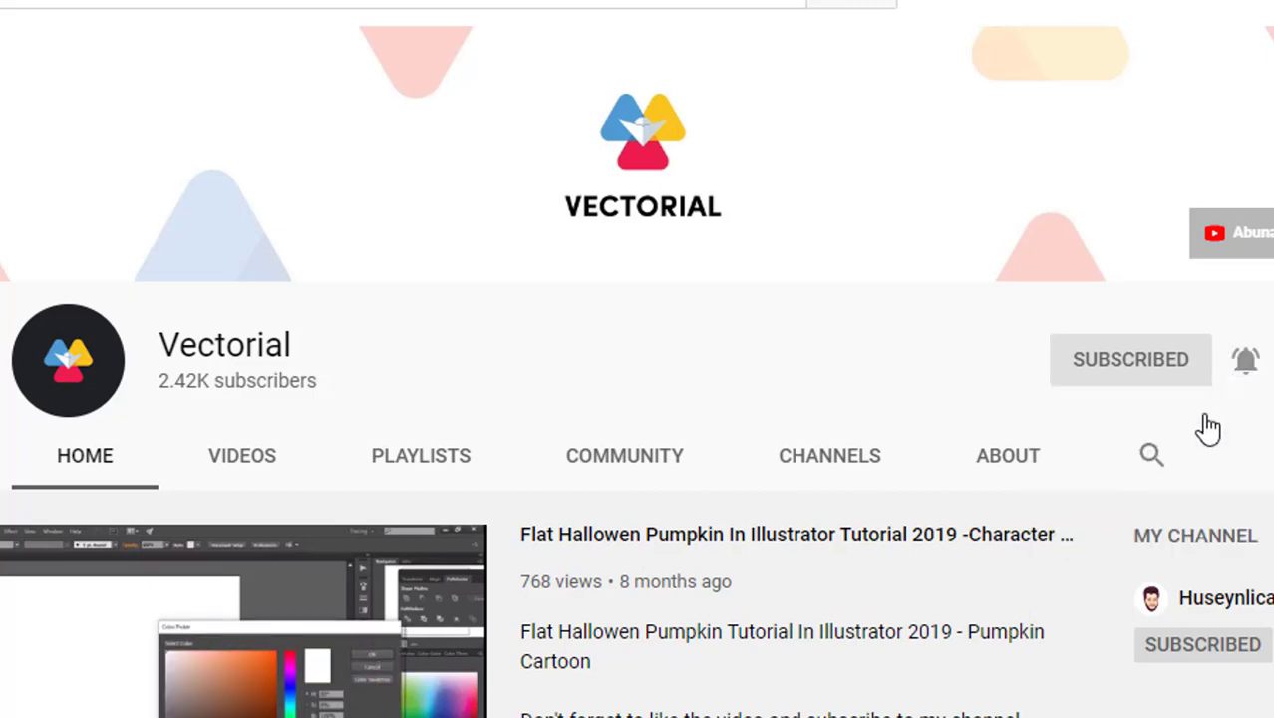